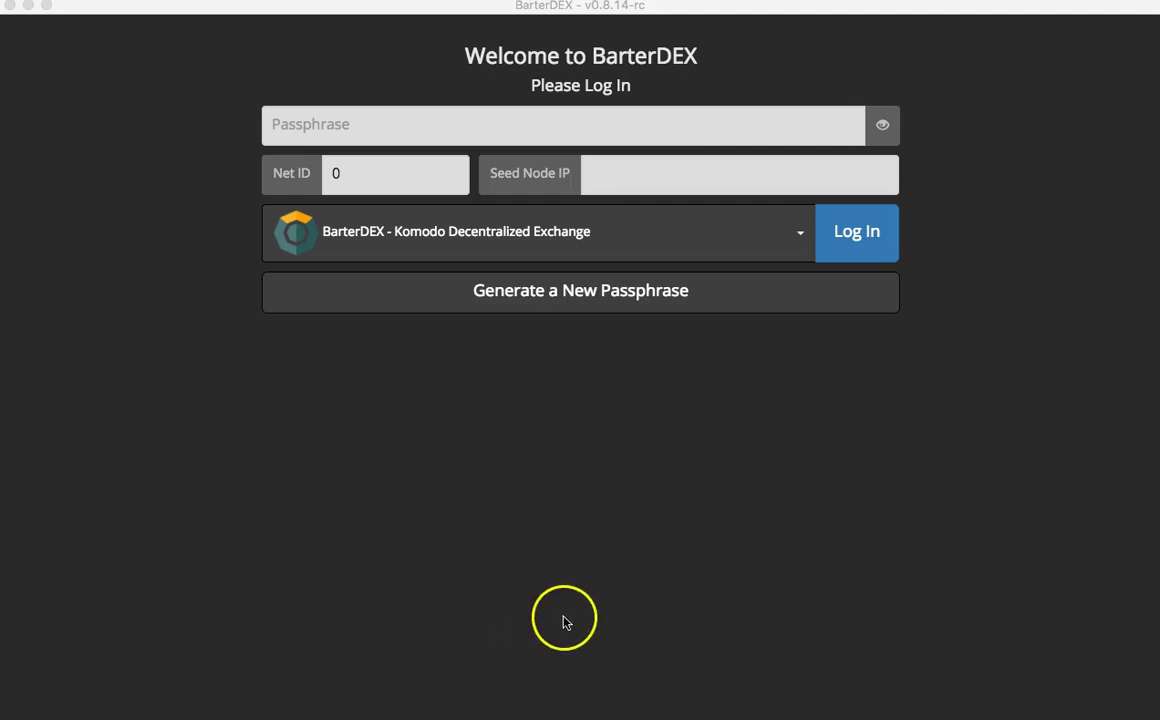
Step: Generate a new wallet passphrase and paste a copy of it into a new blank text document
left_click(587, 307)
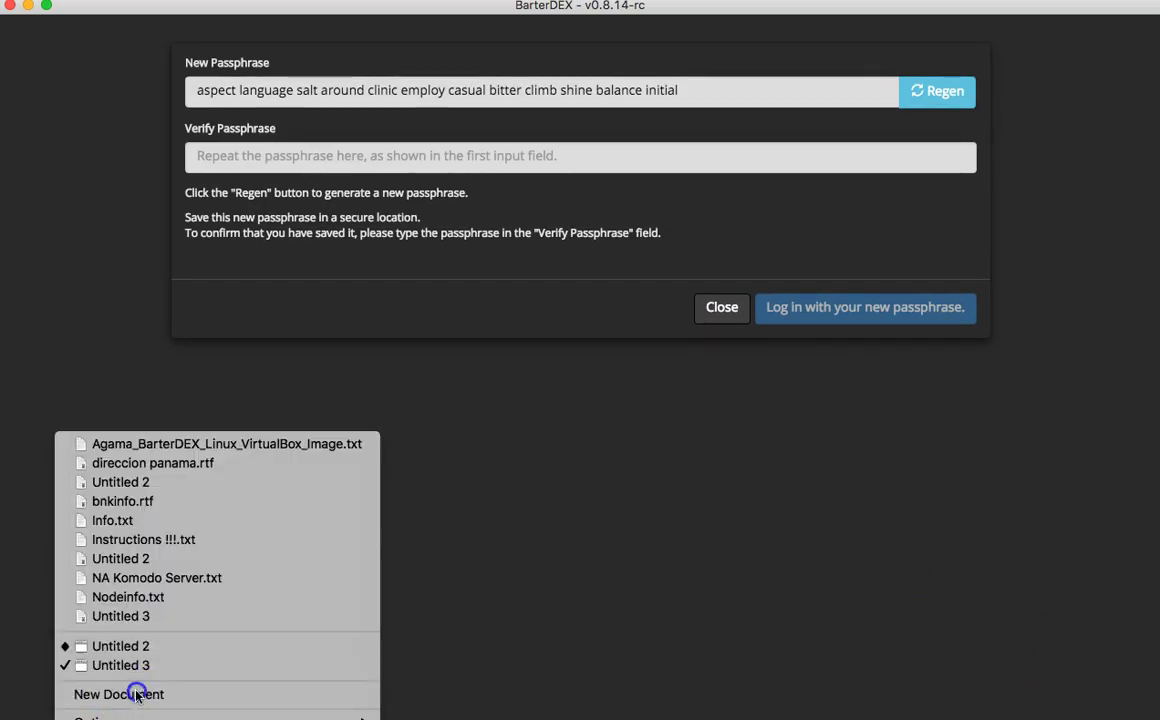
left_click(160, 692)
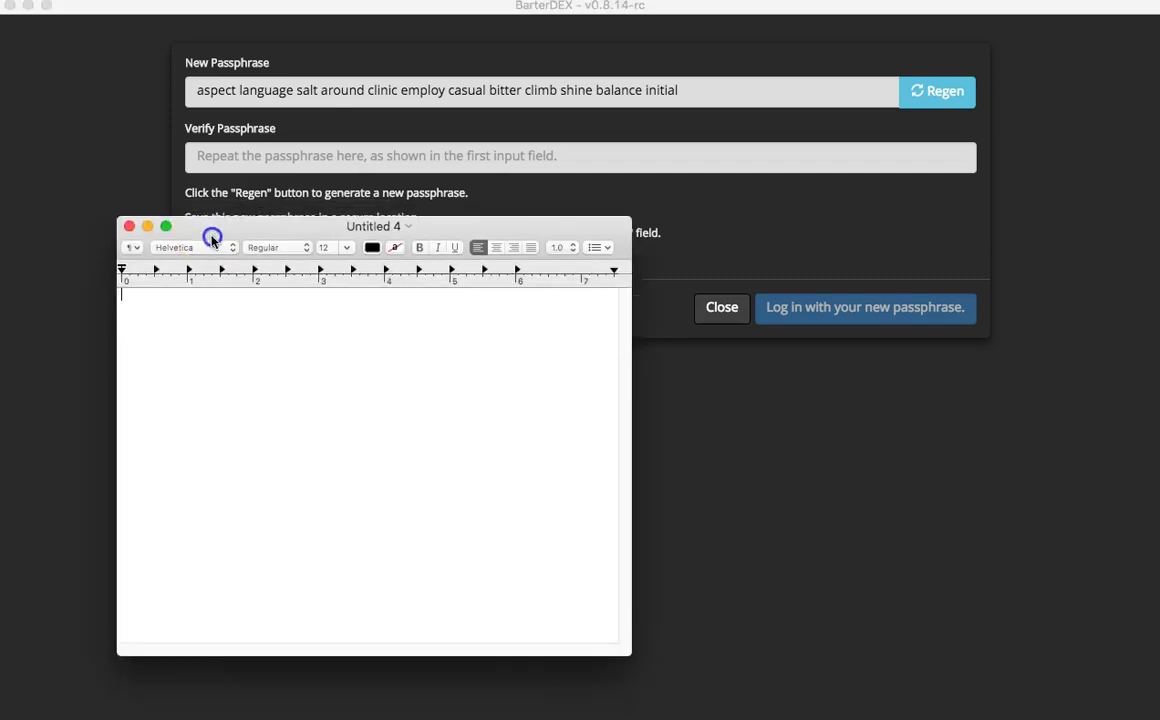
left_click_drag(223, 251, 102, 277)
left_click(422, 116)
triple_click(431, 85)
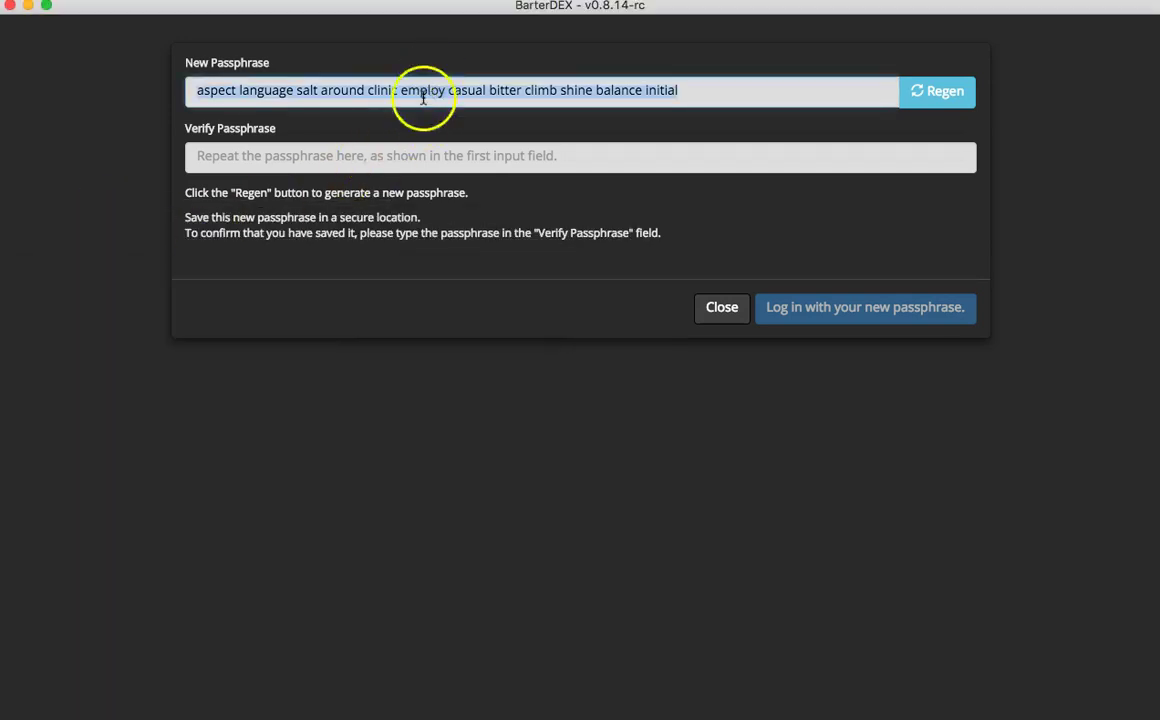
key("super+c")
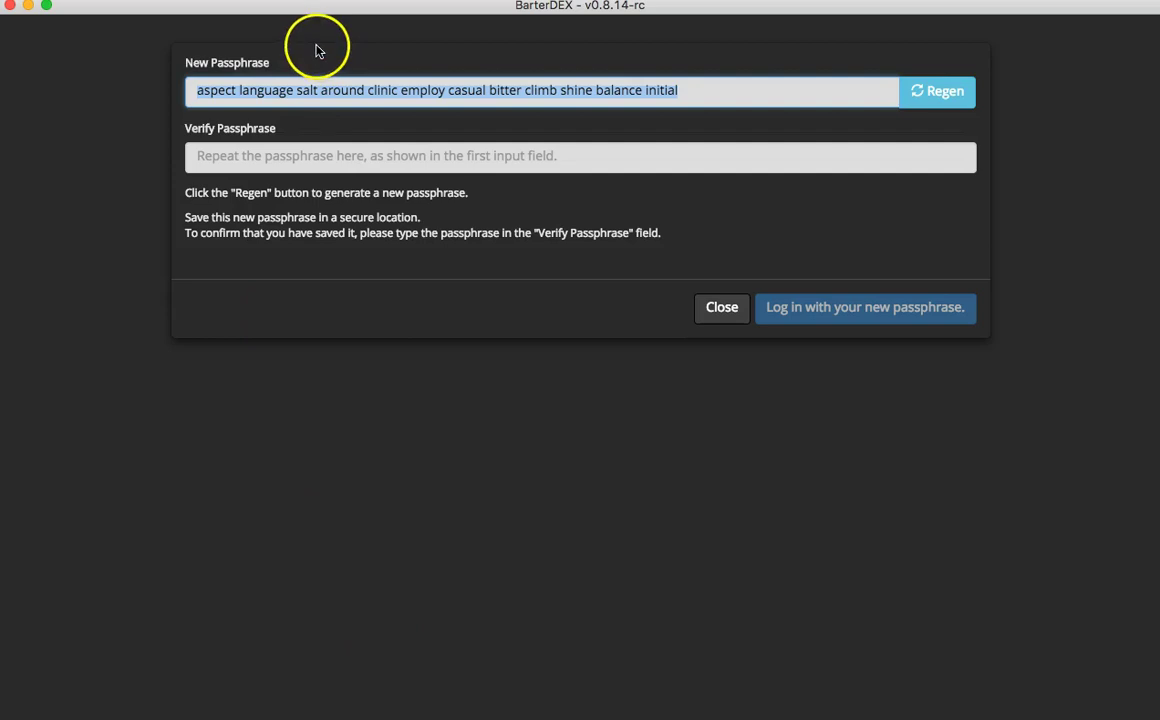
key("super+Tab")
key("super+v")
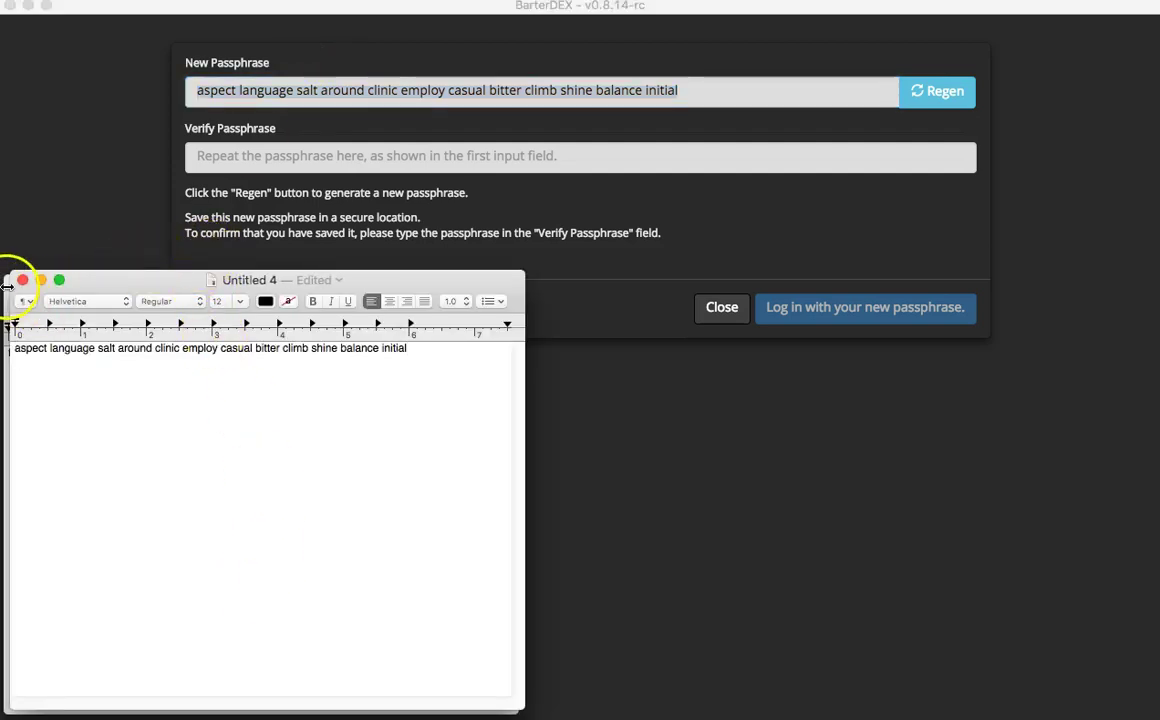
Step: Fill the Verify Passphrase field with the complete new passphrase and log in with it
left_click(258, 162)
right_click(259, 160)
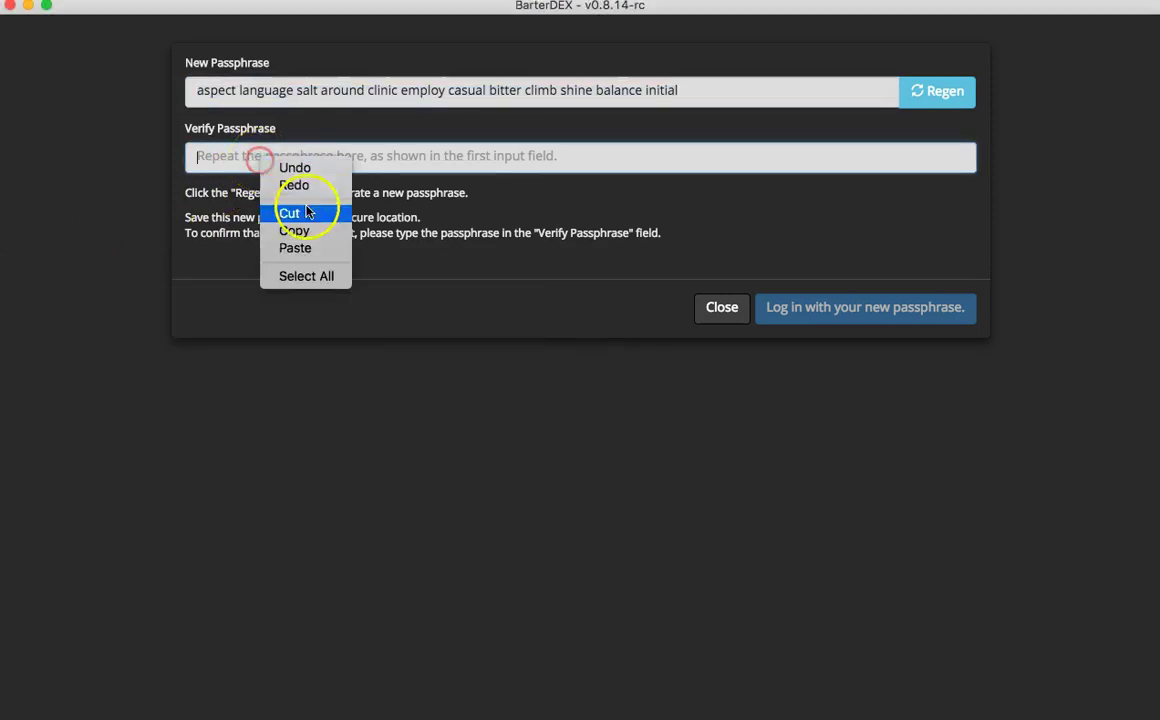
left_click(311, 255)
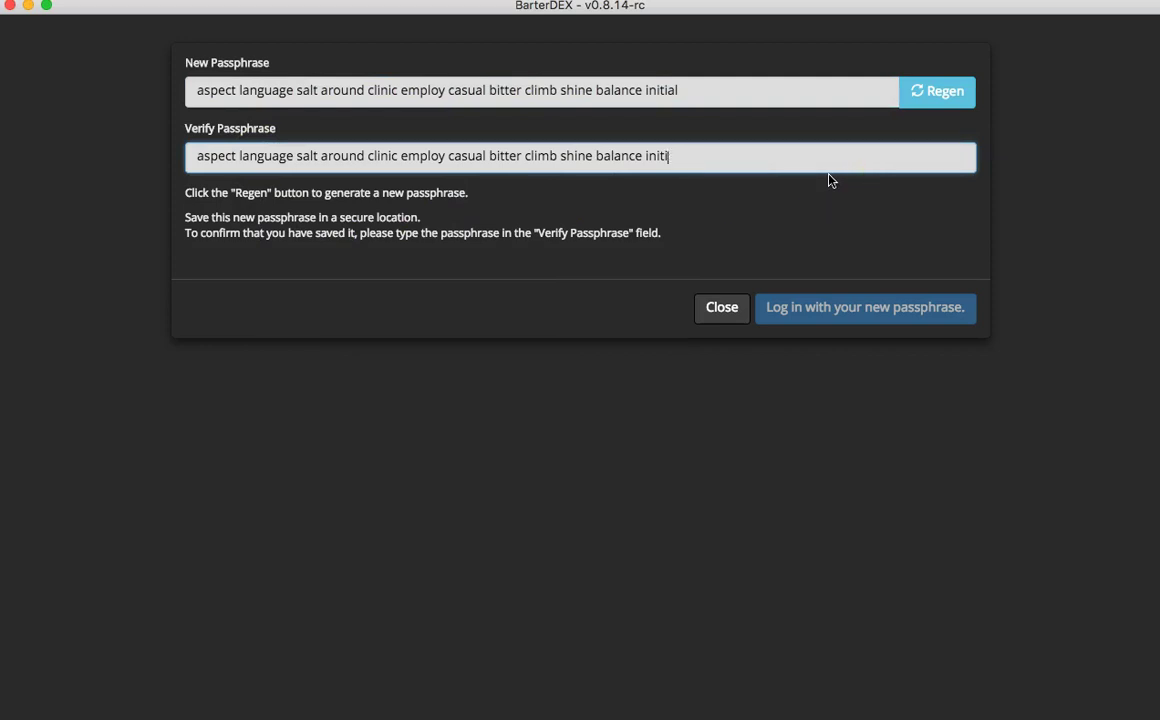
type("l")
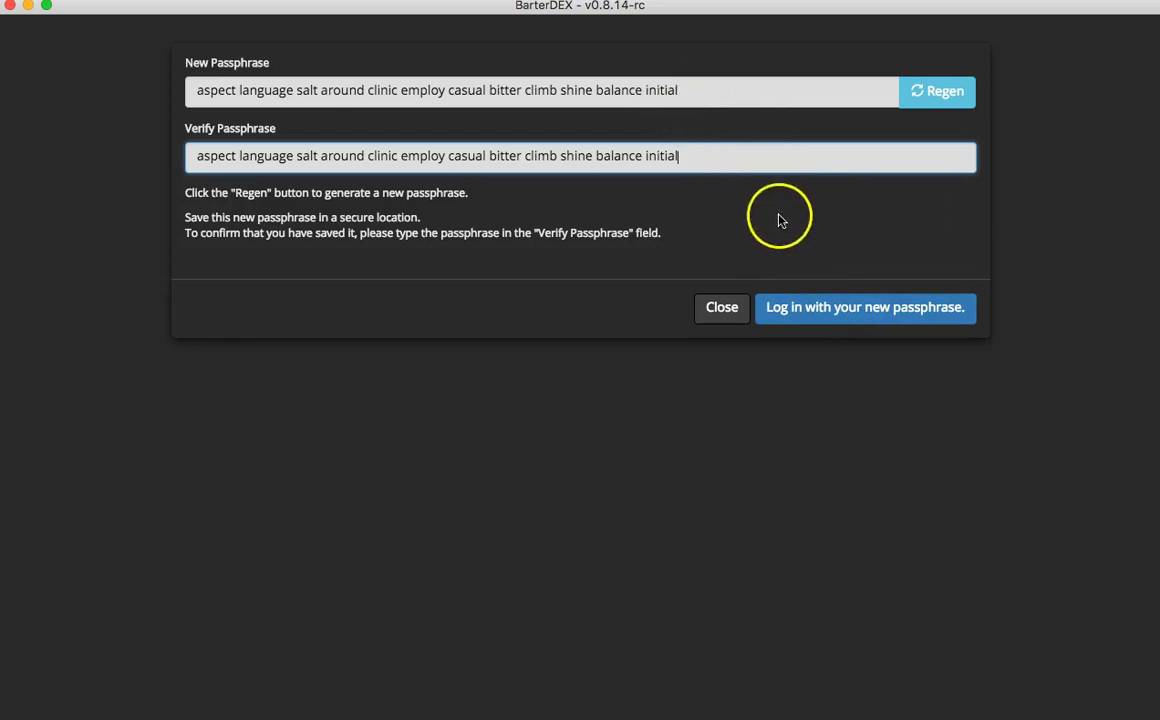
left_click(870, 322)
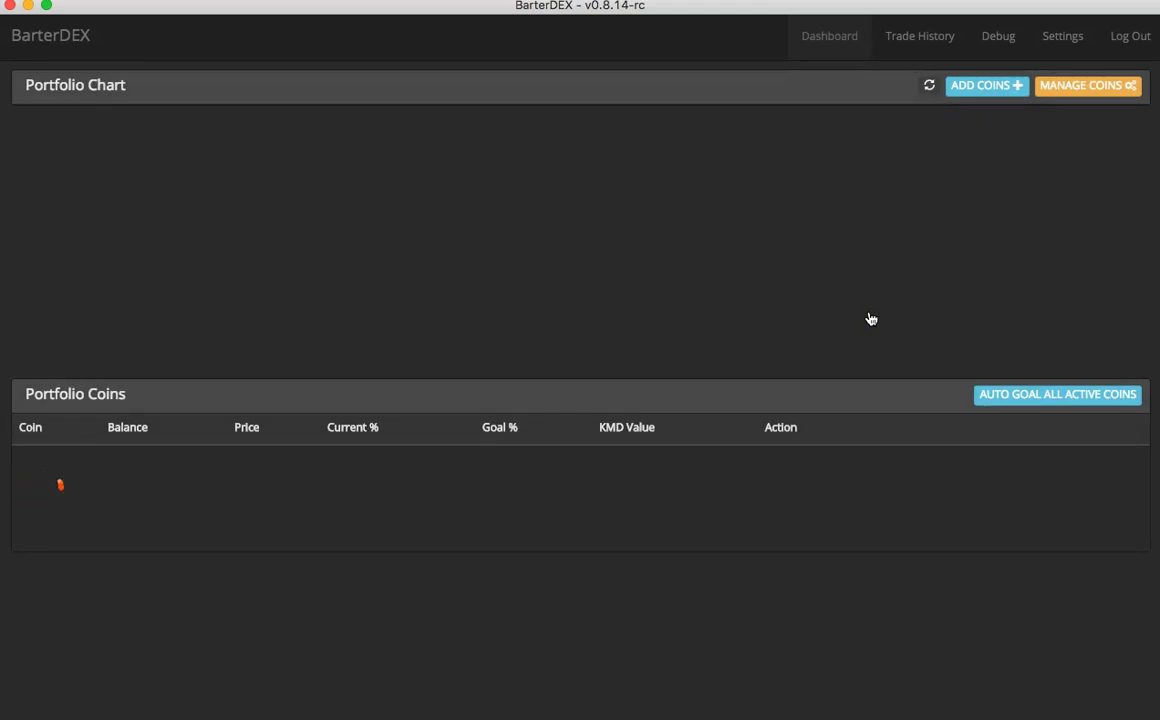
left_click(852, 336)
Step: Copy the Komodo (KMD) receiving address below the passphrase in the text document and convert the document to plain text
left_click(860, 509)
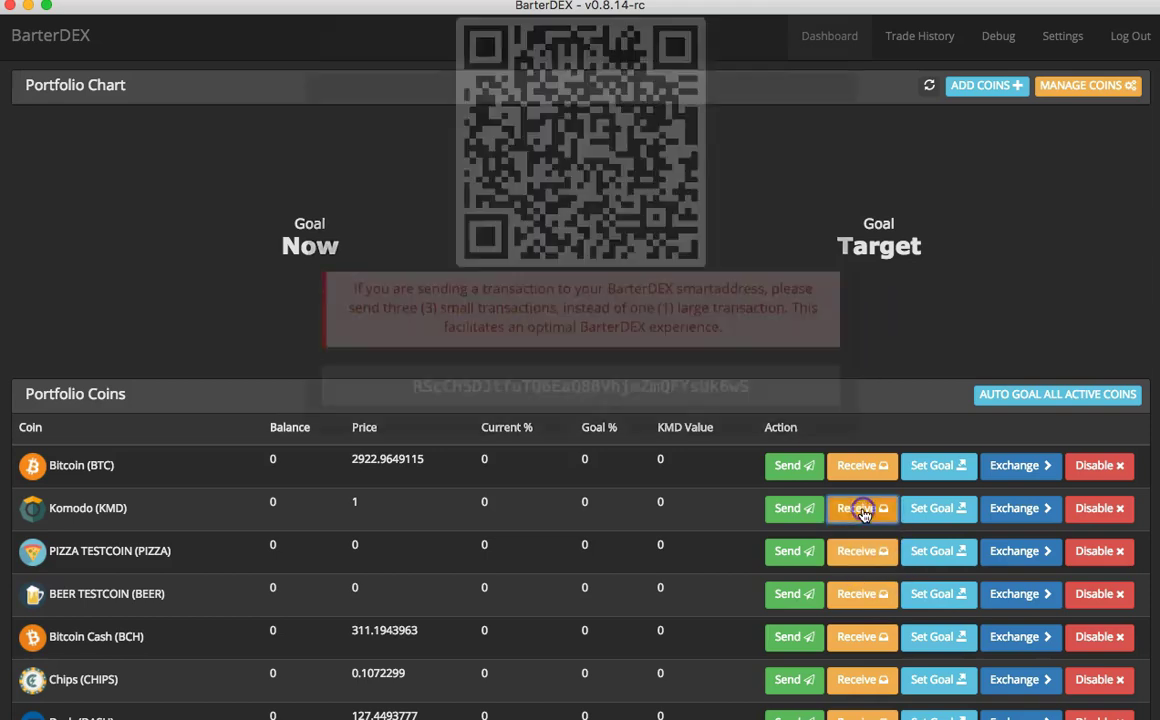
right_click(576, 487)
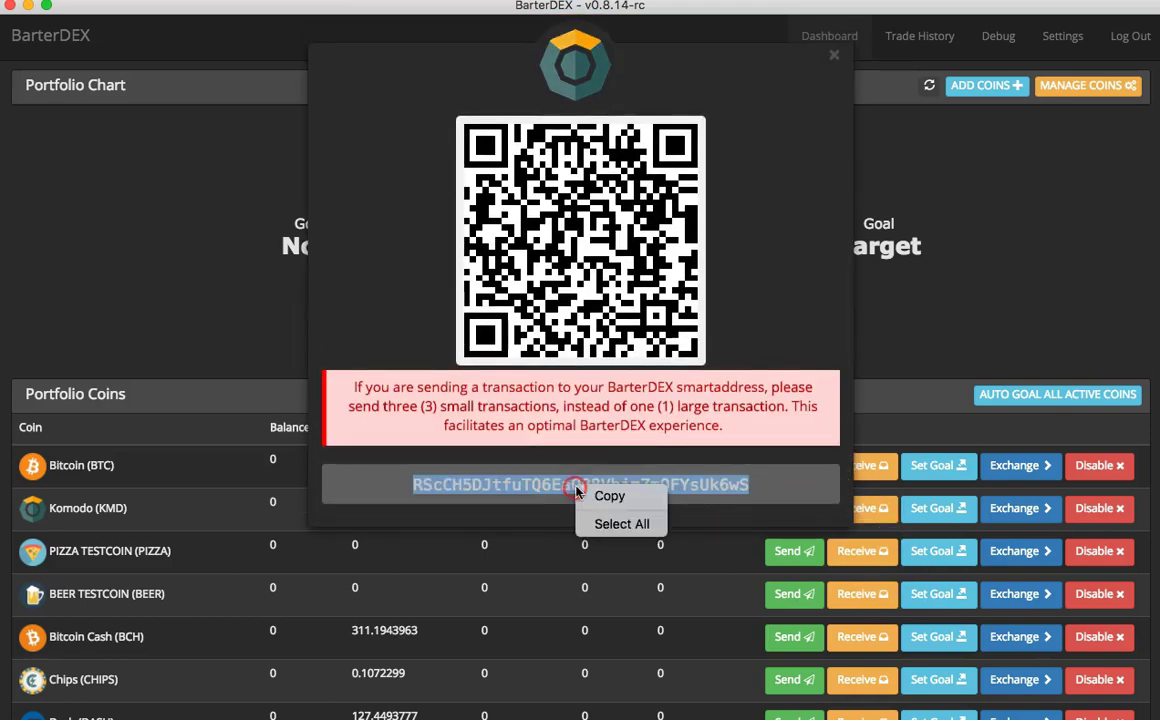
left_click(610, 497)
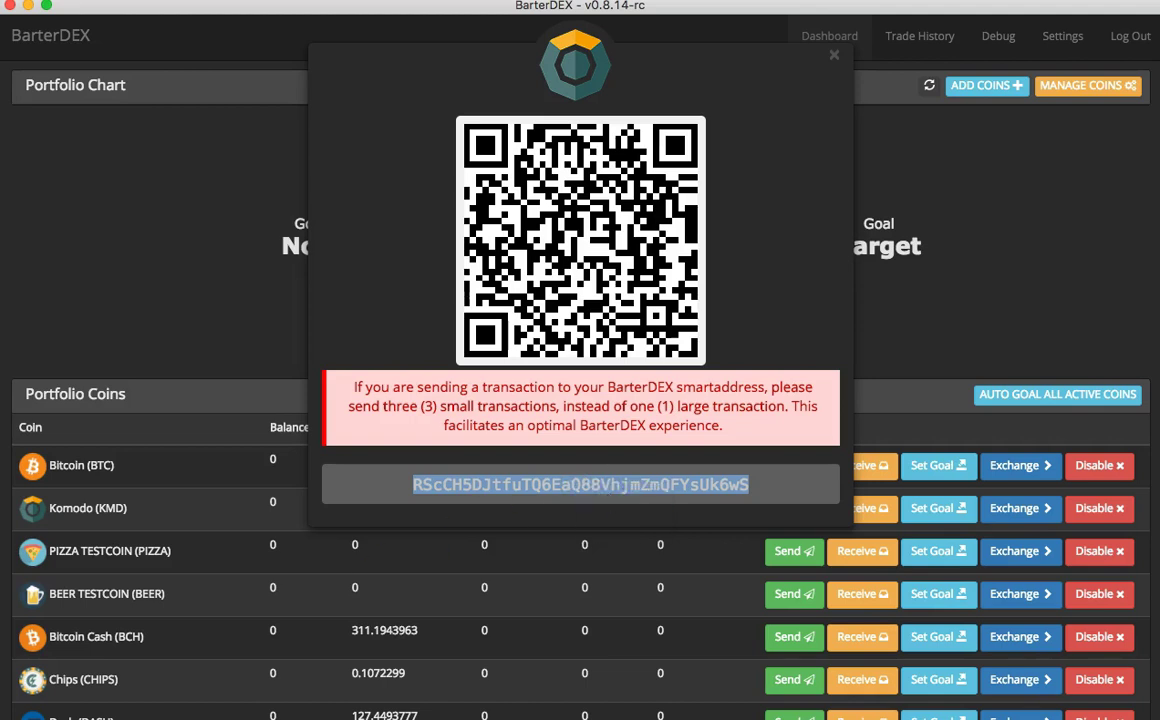
key("super+Tab")
key("Return")
right_click(321, 435)
left_click(390, 475)
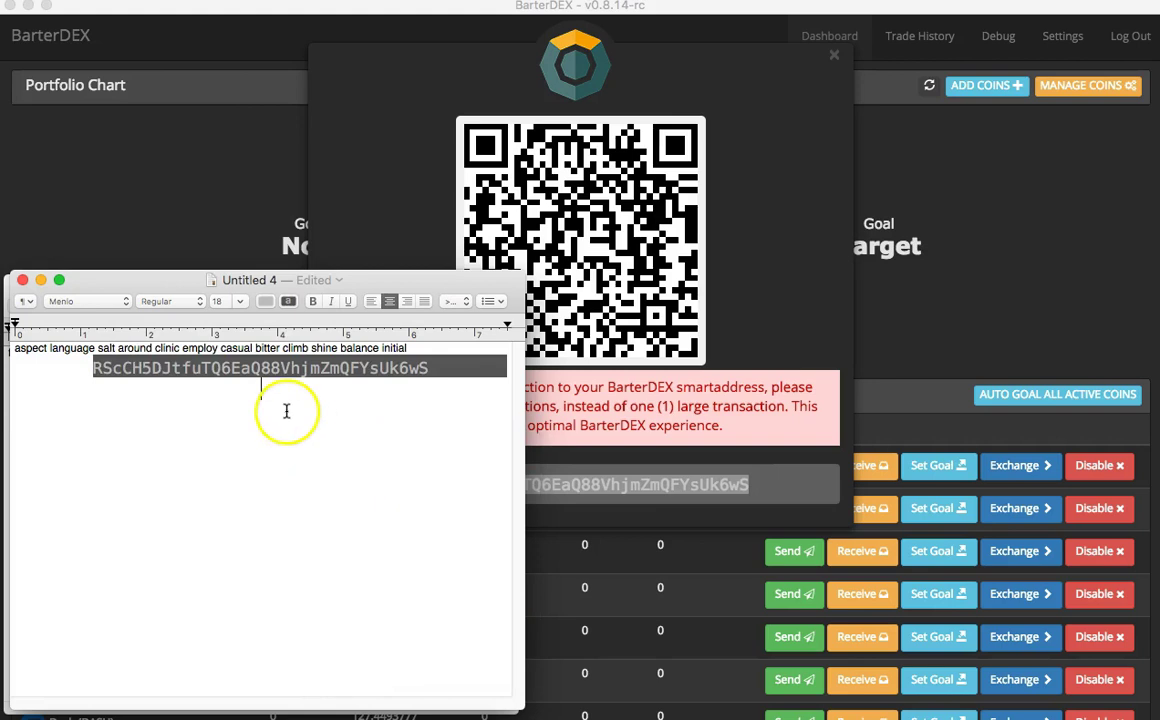
left_click_drag(186, 388, 18, 278)
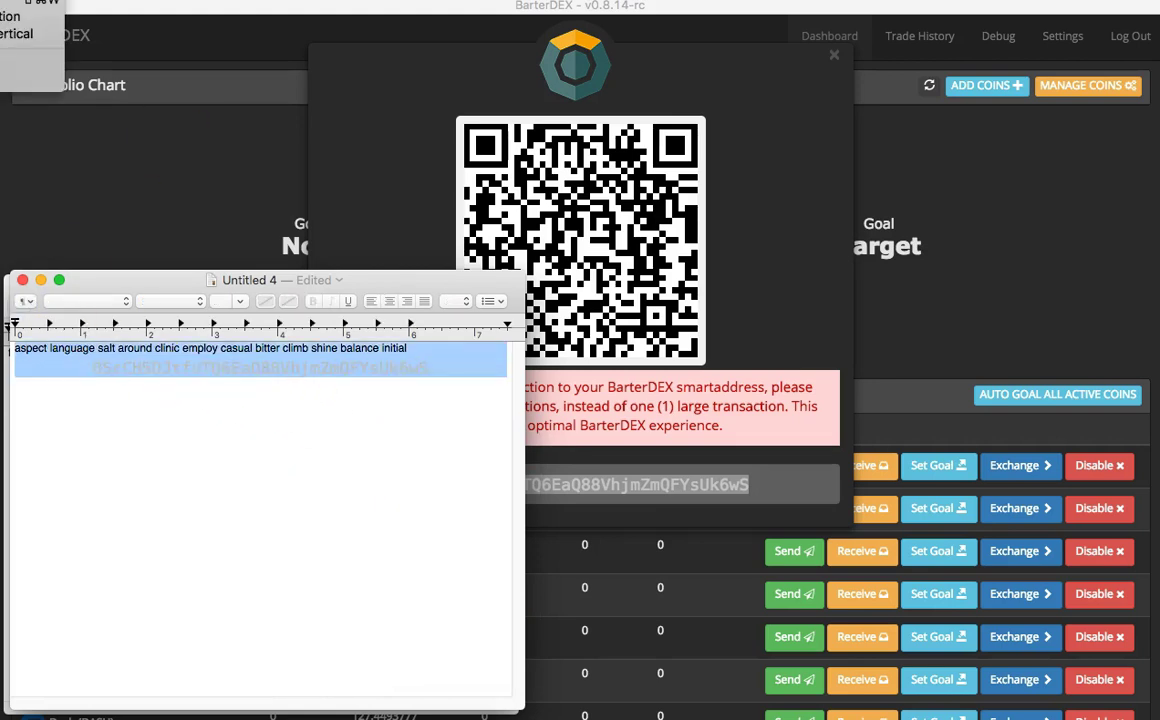
left_click(391, 405)
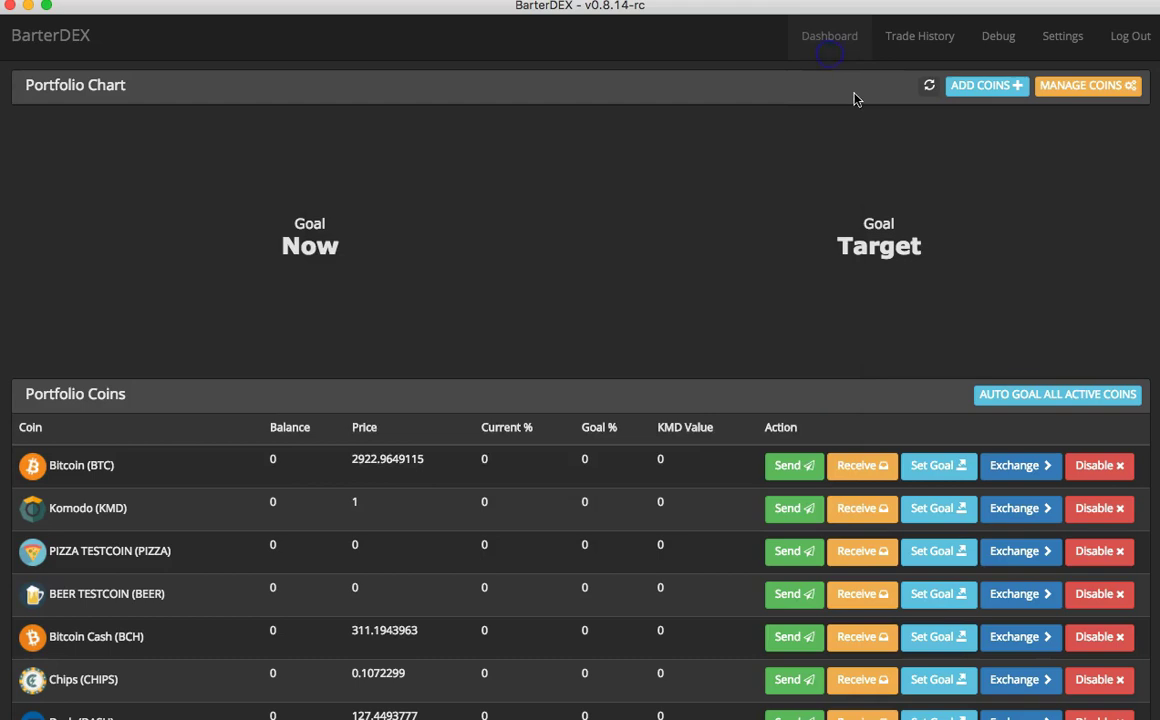
Step: Log out of the wallet and log back in with the passphrase copied from the text document
left_click(1128, 37)
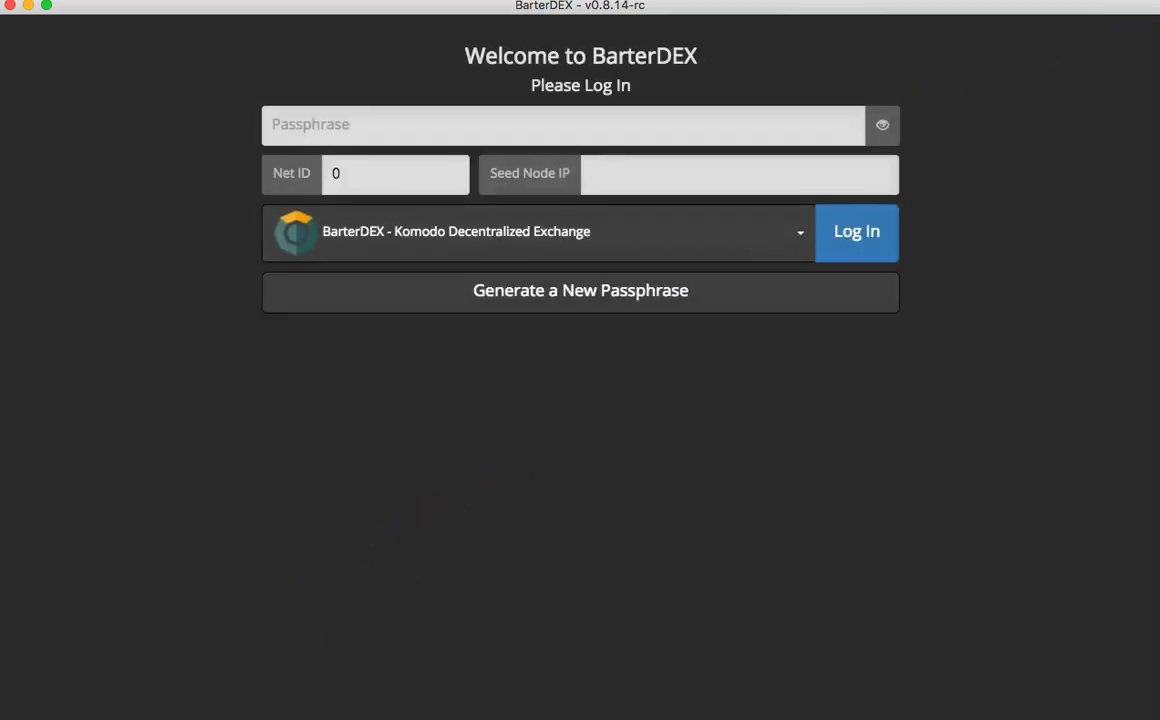
key("super+Tab")
left_click_drag(60, 307, 5, 297)
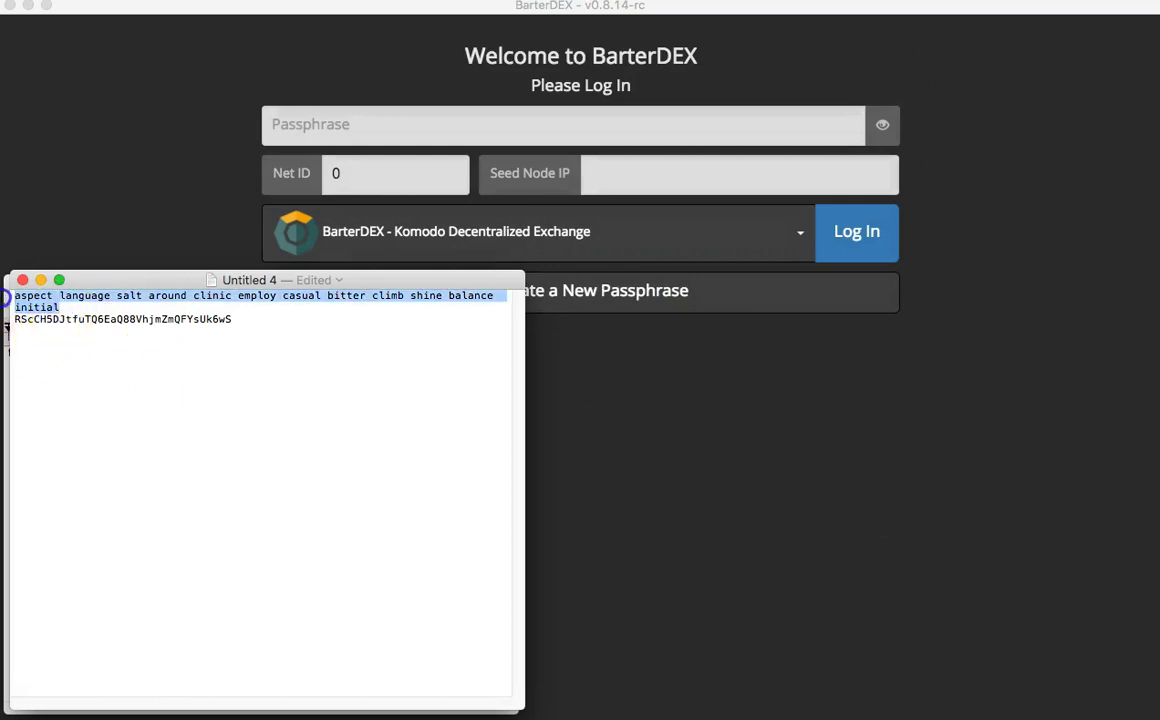
right_click(5, 297)
left_click(55, 366)
left_click(269, 225)
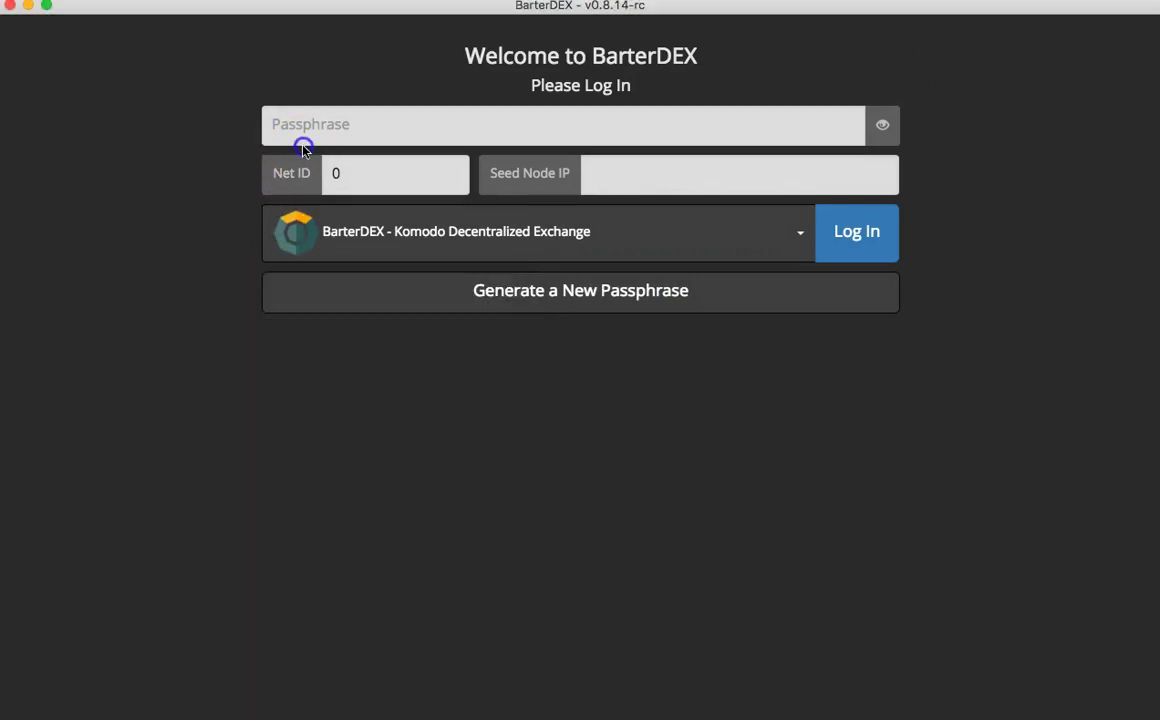
right_click(303, 148)
left_click(355, 221)
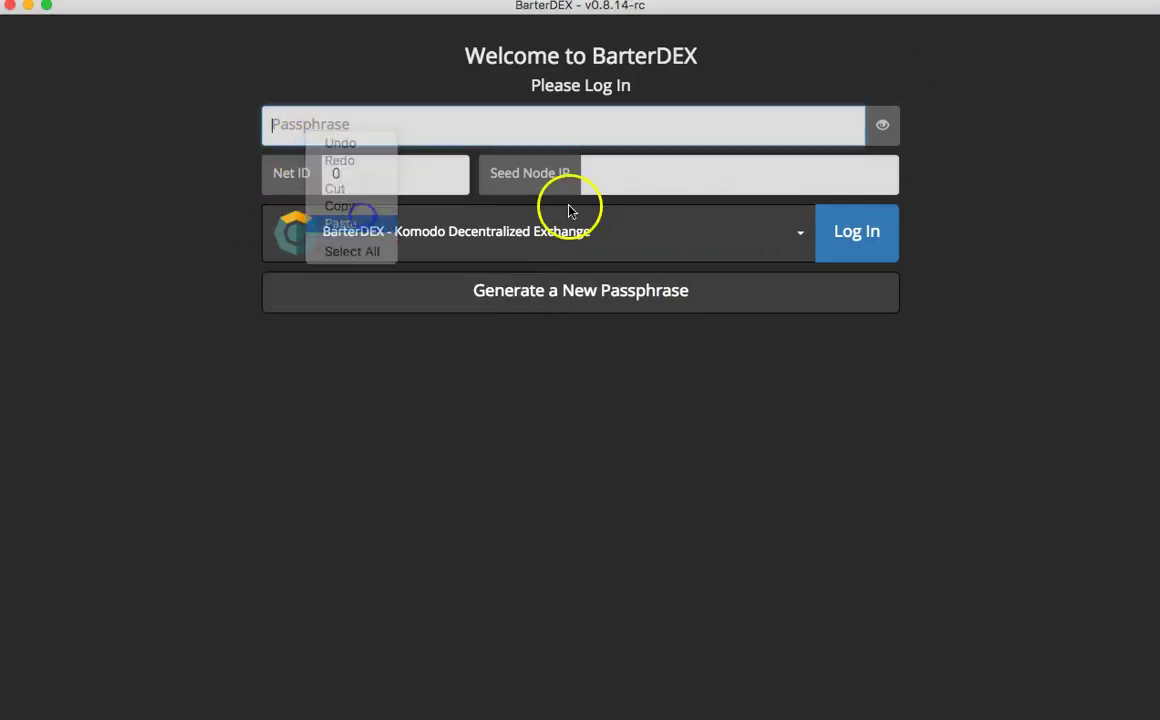
left_click(855, 240)
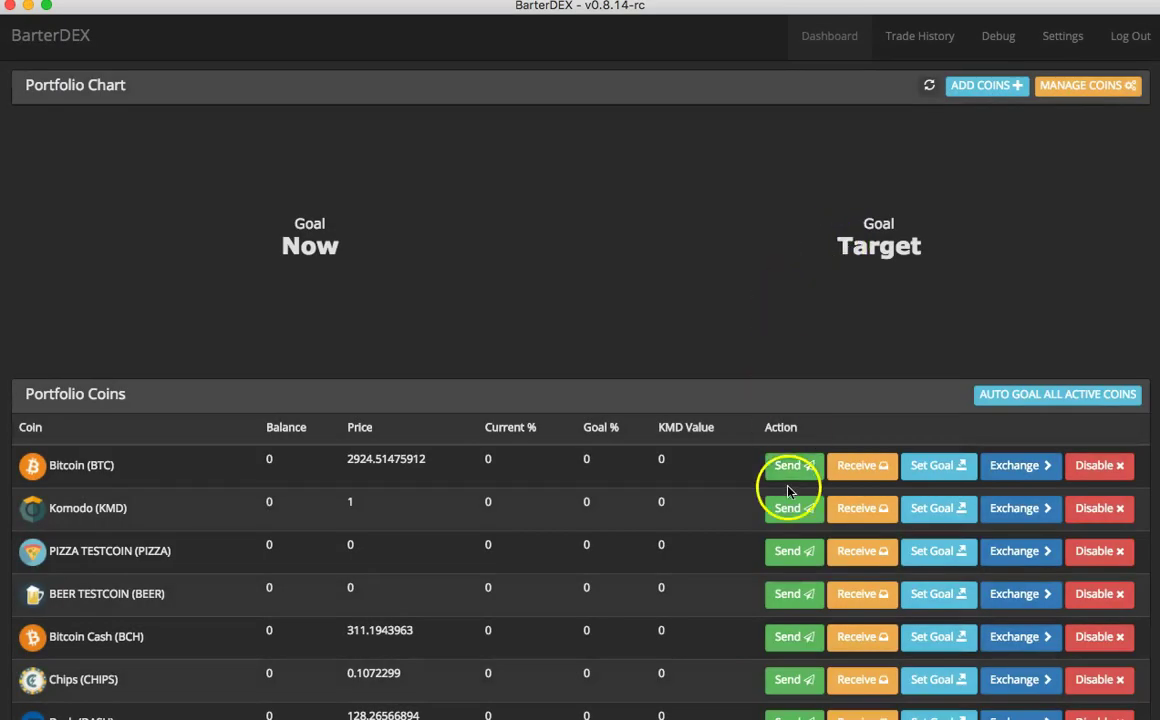
Step: Compare the Komodo (KMD) receiving address with the one saved in the text document, then close the address dialog
left_click(866, 508)
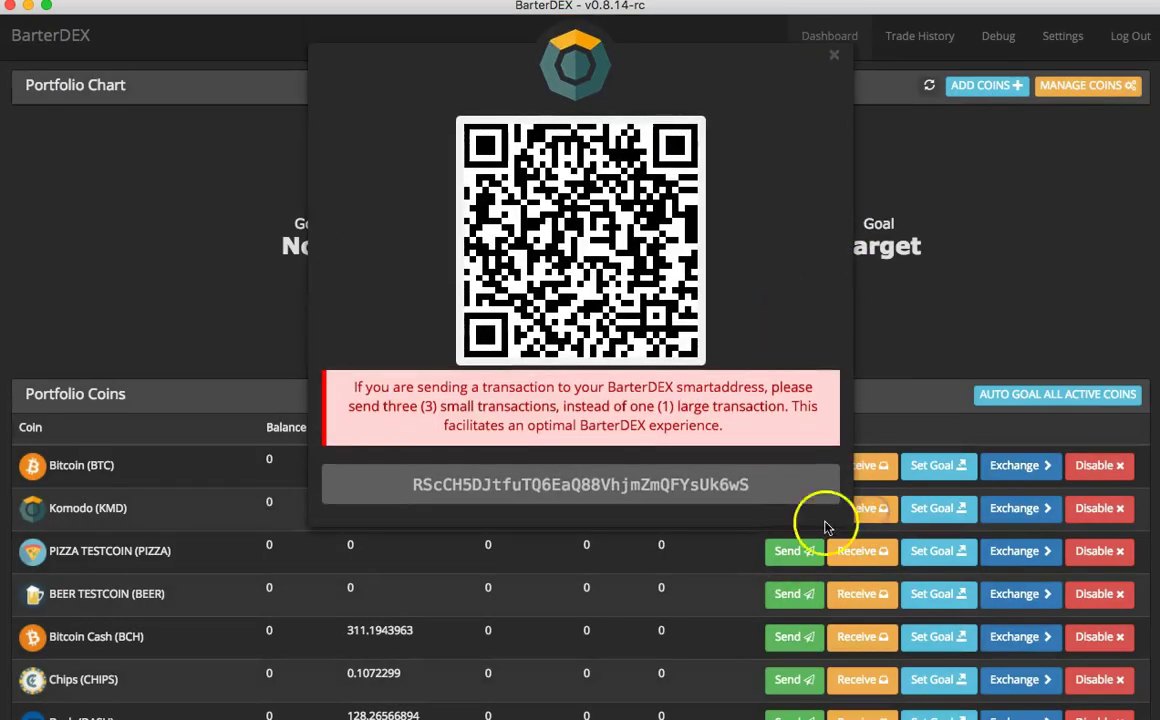
double_click(575, 487)
key("super+Tab")
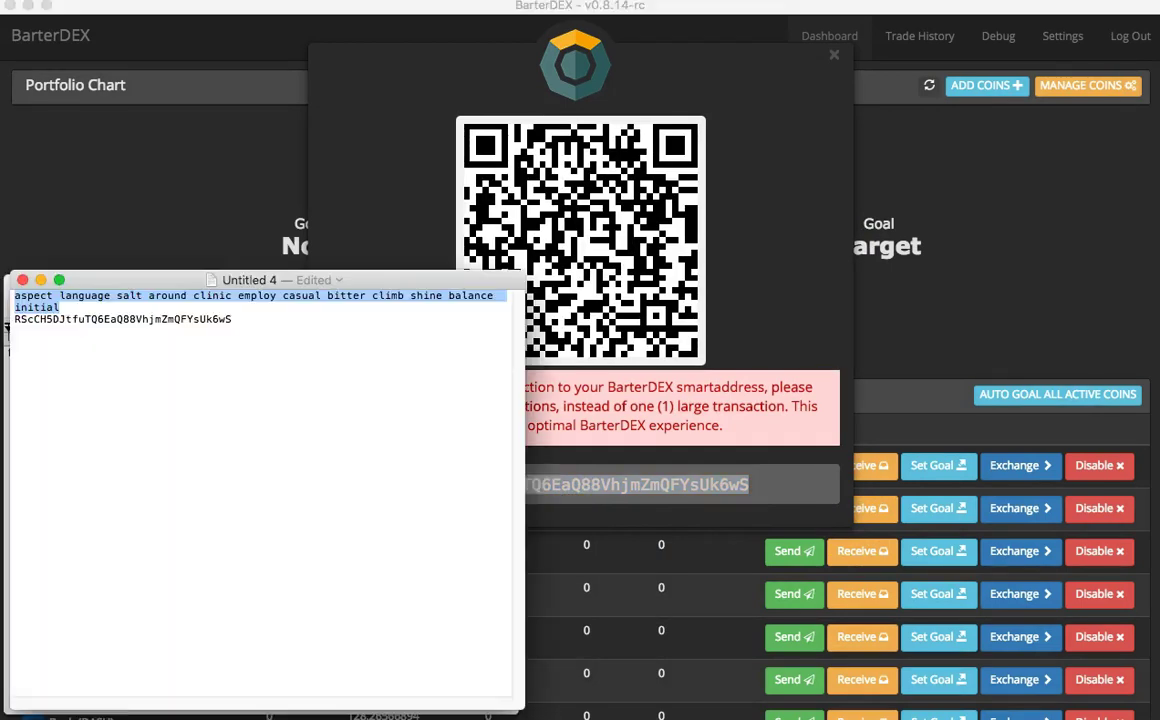
left_click_drag(183, 245, 768, 237)
left_click(16, 287)
left_click(178, 562)
left_click_drag(740, 245, 927, 183)
left_click(806, 182)
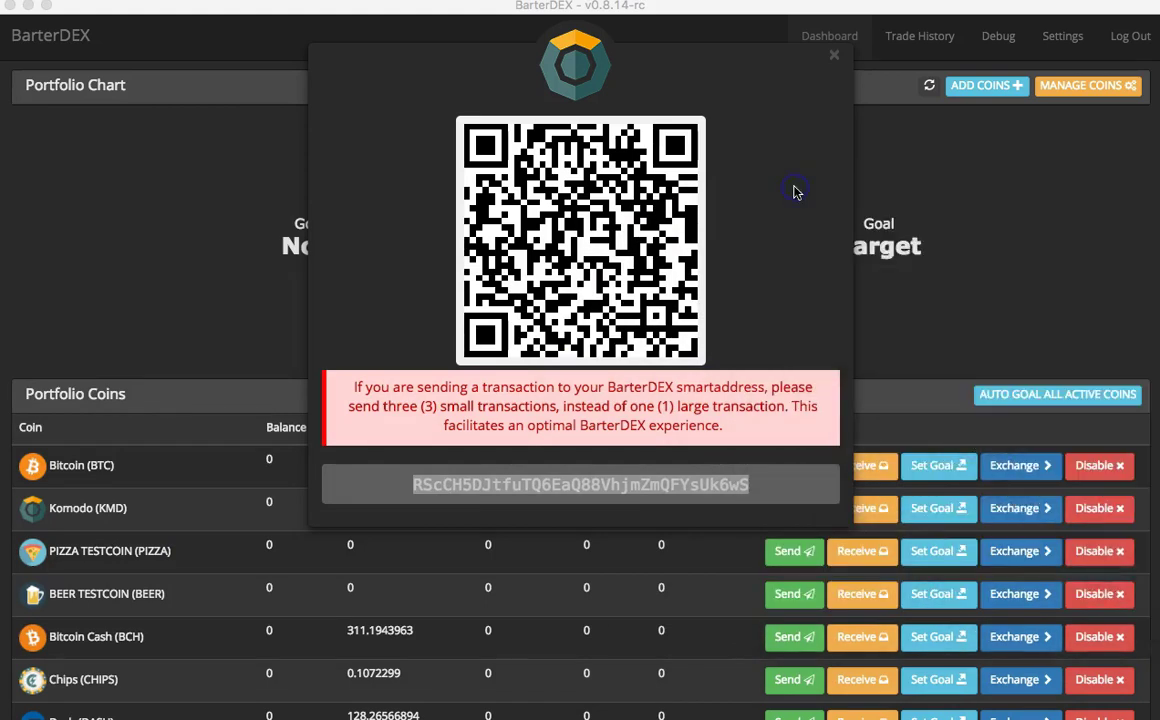
left_click(833, 54)
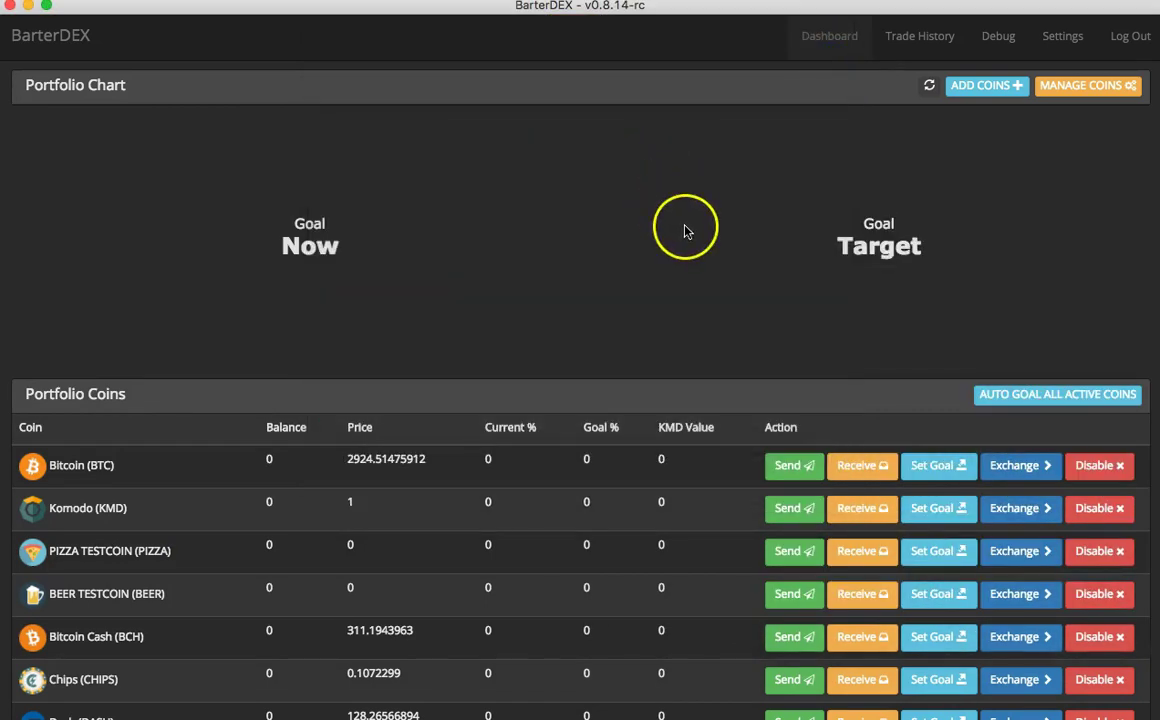
Step: Try to add BitBay (BAY) to the portfolio in Electrum Mode
scroll(688, 231, "down", 2)
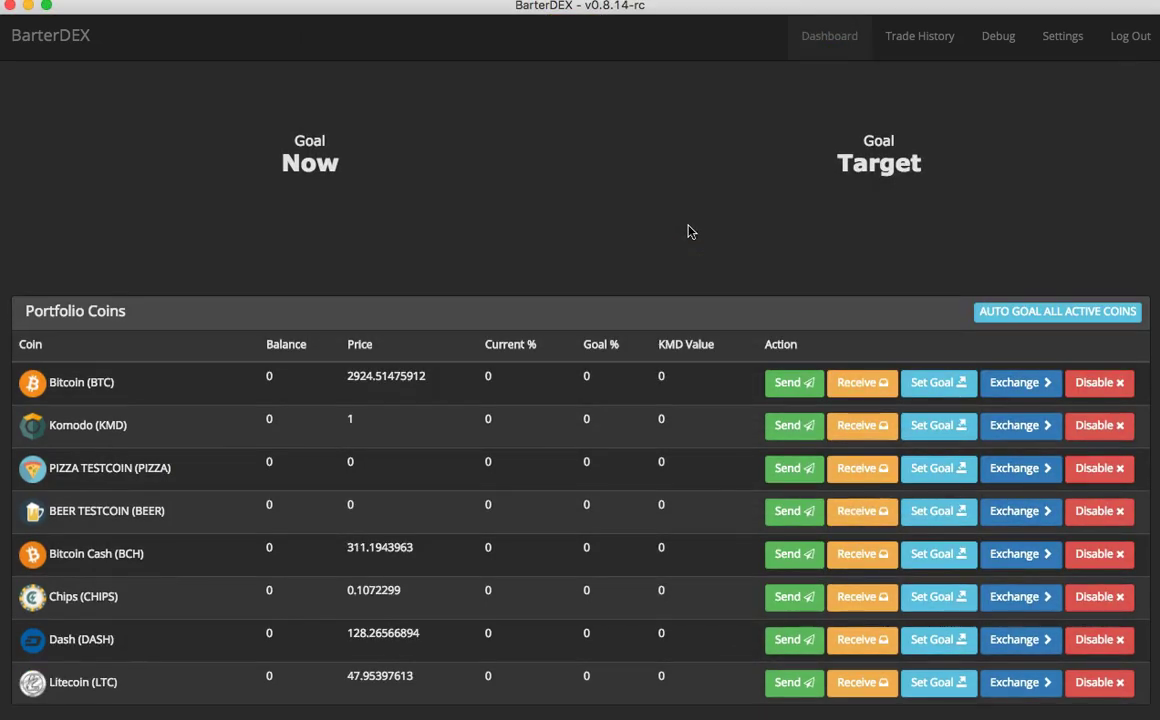
scroll(689, 228, "up", 2)
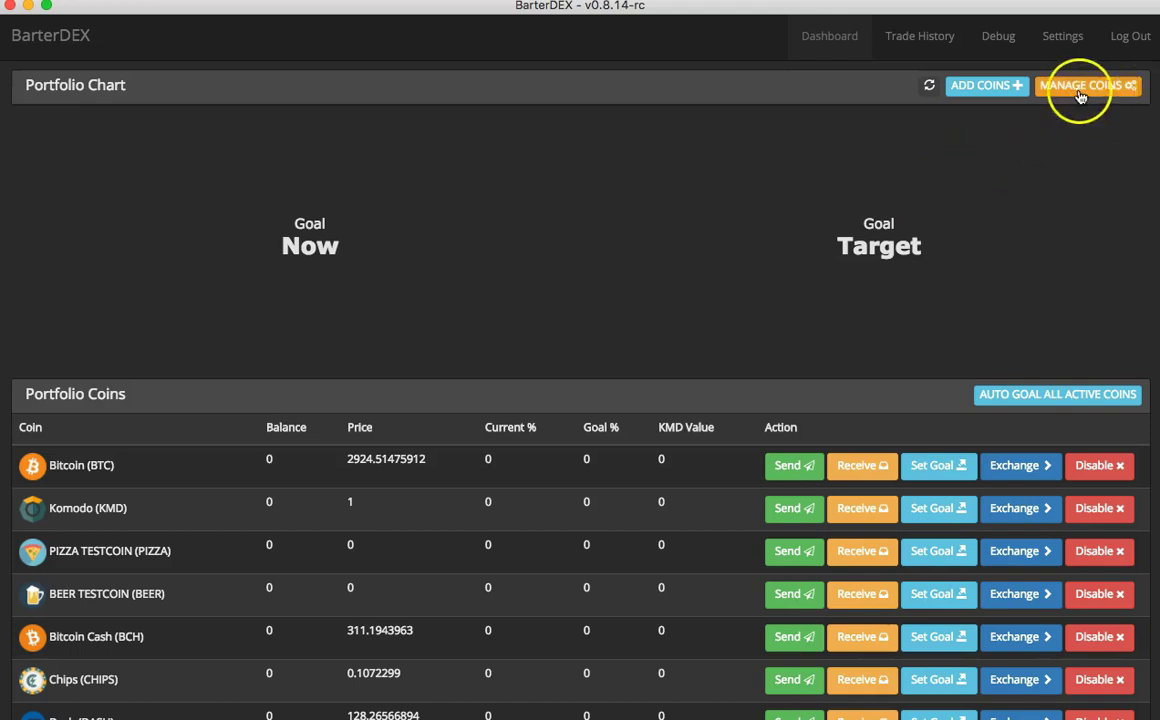
left_click(983, 92)
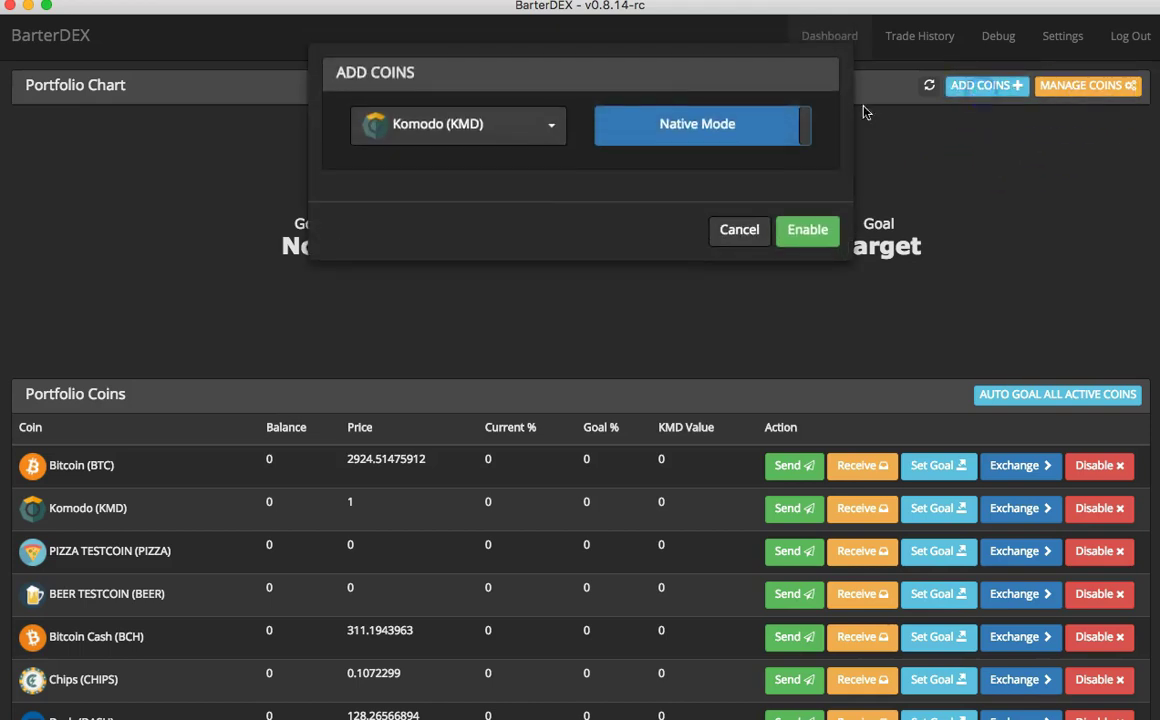
left_click(453, 131)
scroll(461, 401, "down", 8)
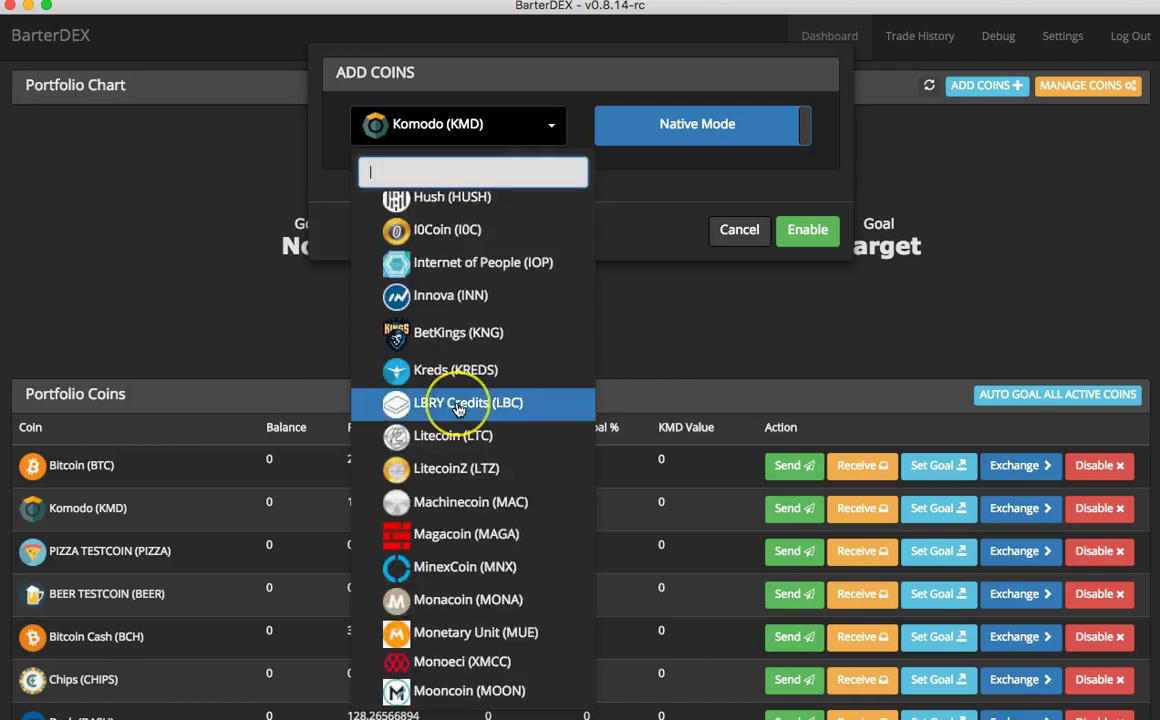
scroll(458, 410, "up", 6)
scroll(458, 408, "up", 3)
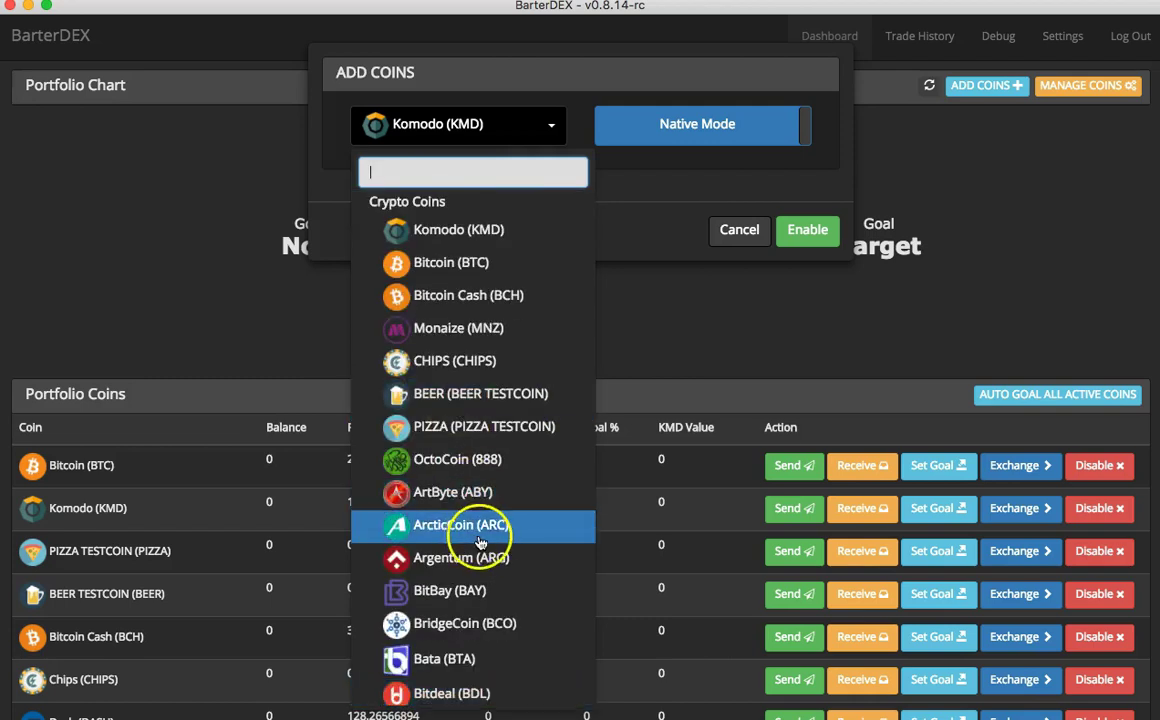
scroll(492, 535, "down", 3)
left_click(440, 405)
left_click(785, 92)
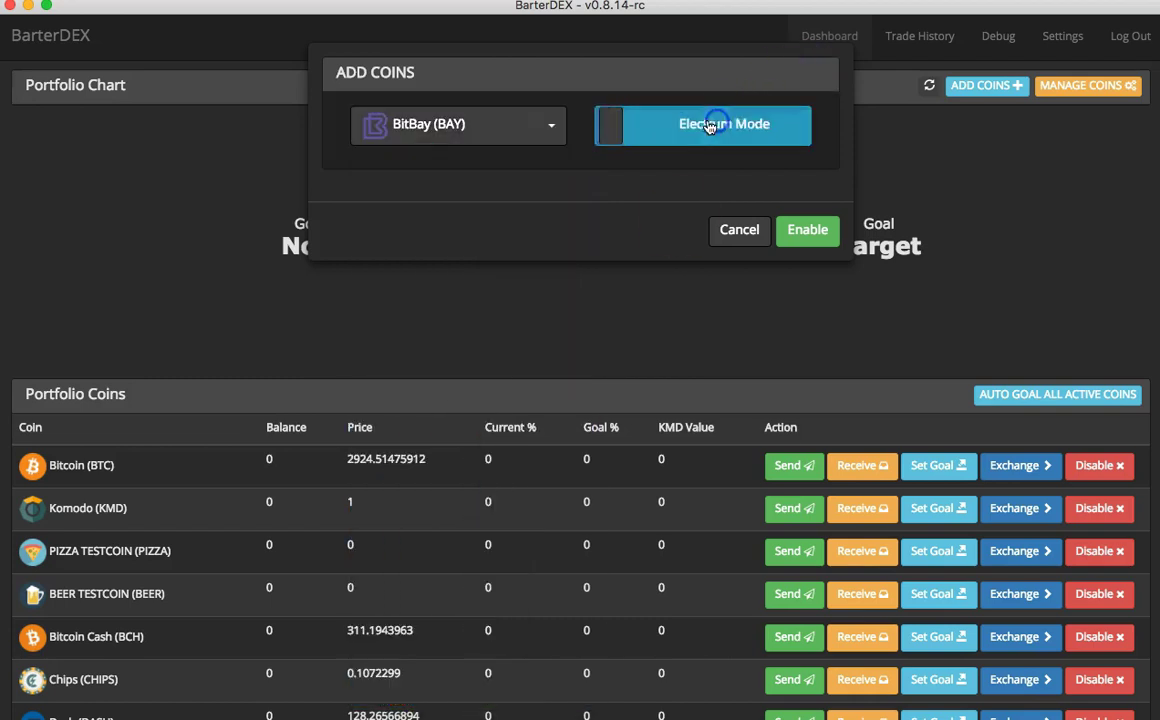
left_click(803, 229)
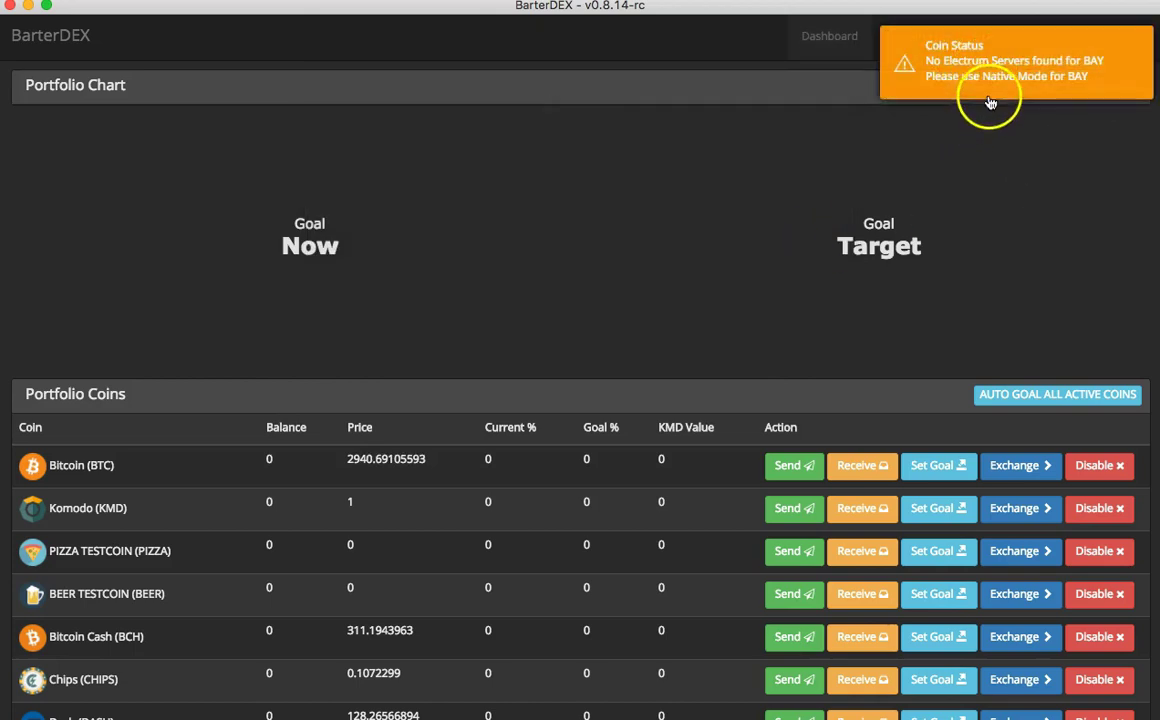
left_click(990, 102)
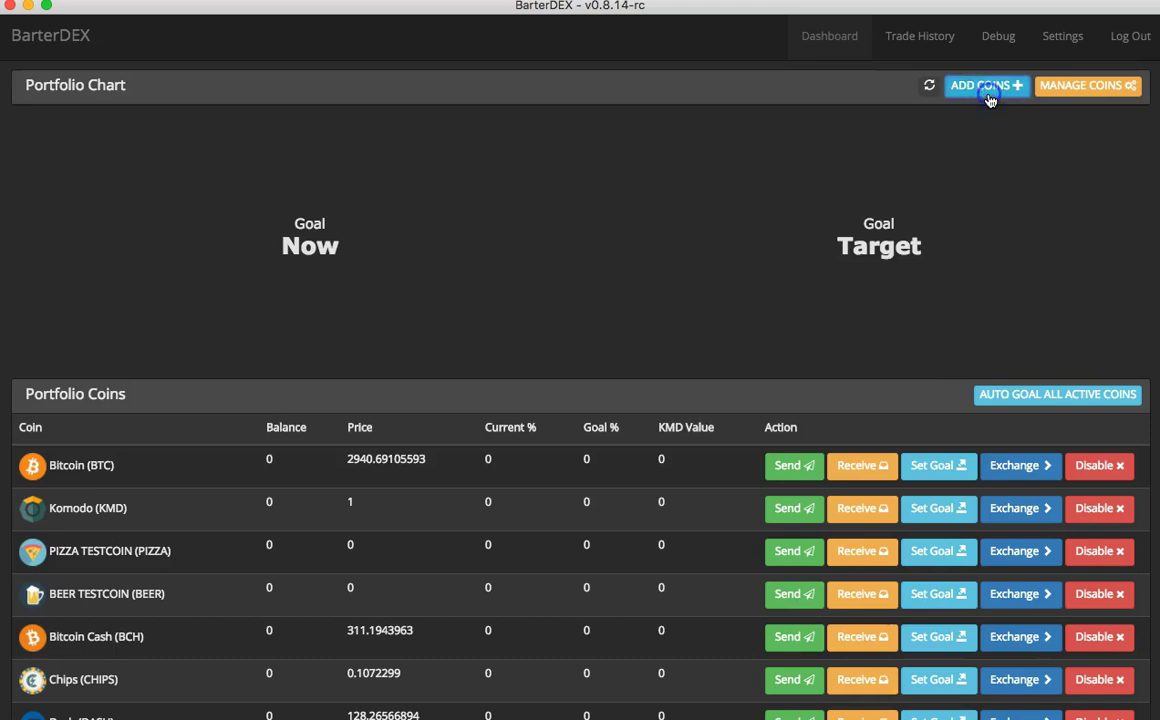
left_click(424, 124)
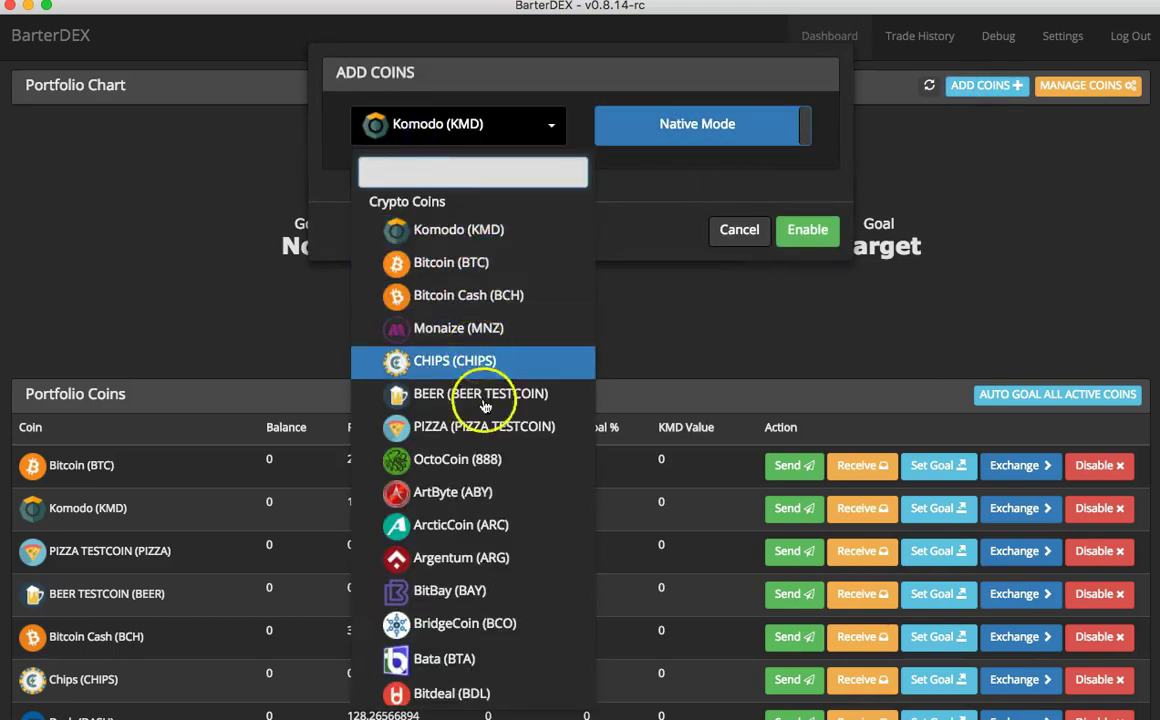
scroll(485, 456, "down", 5)
scroll(483, 456, "down", 1)
left_click(179, 331)
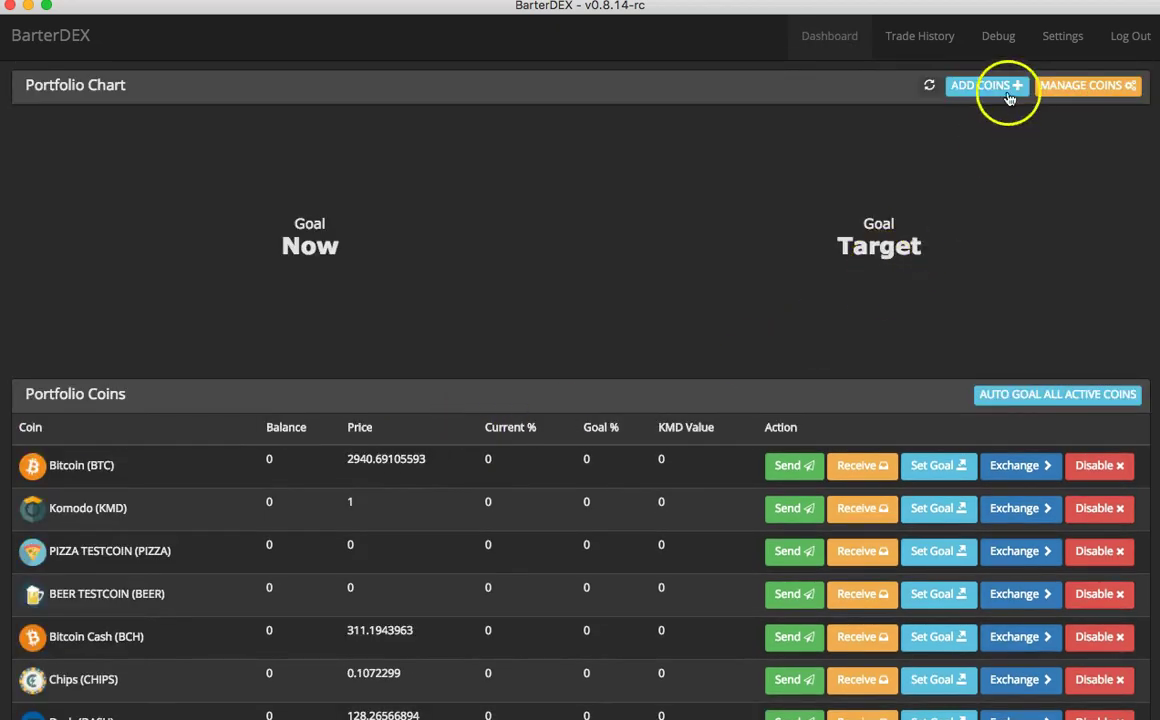
Step: Add Dogecoin (DOGE) to the portfolio in Electrum Mode
left_click(988, 82)
left_click(505, 142)
left_click(505, 142)
type("dog")
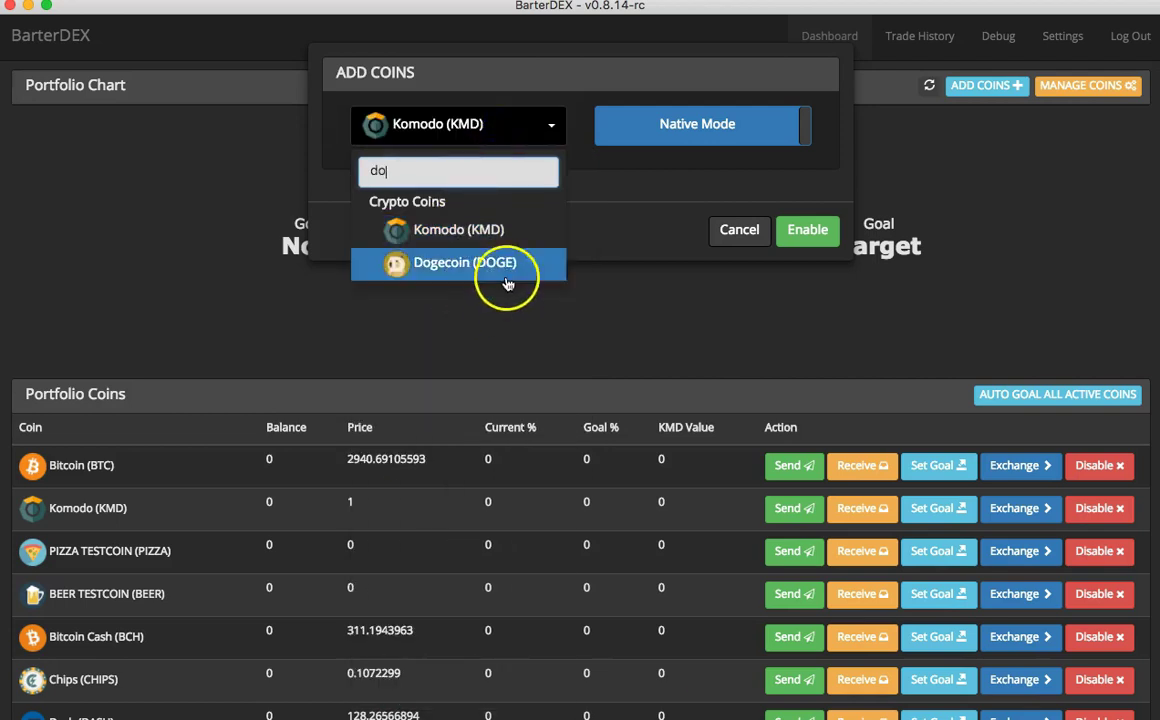
left_click(497, 264)
left_click(694, 120)
left_click(807, 229)
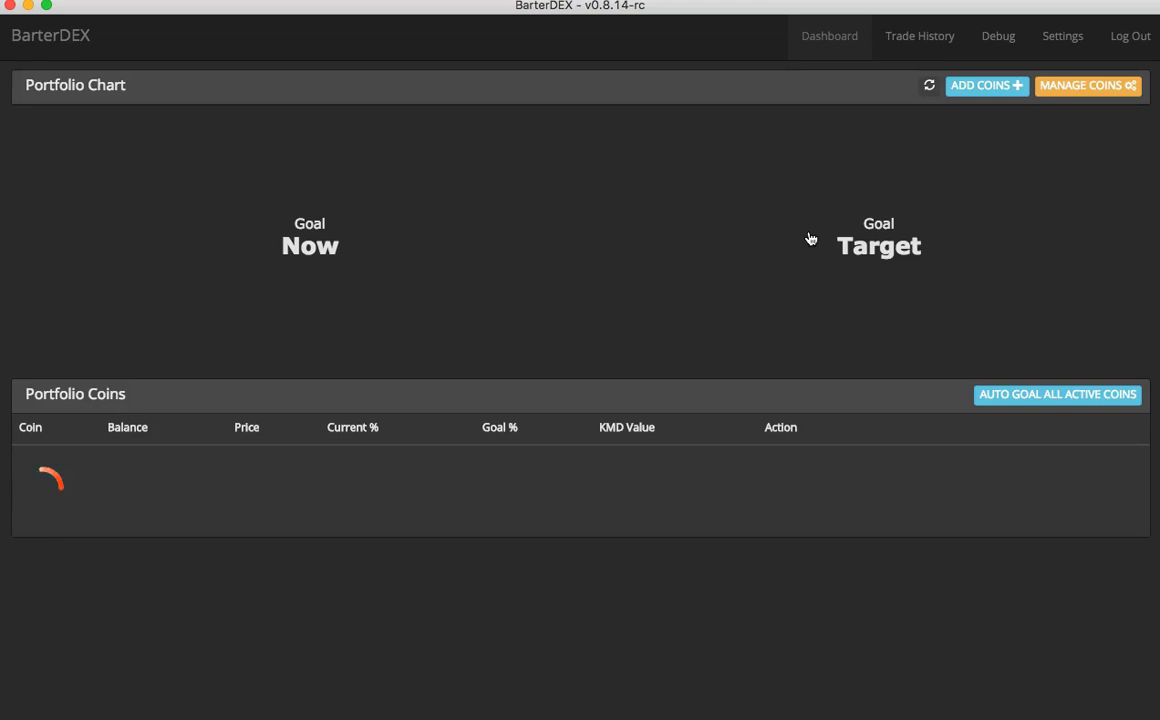
Step: View the Dogecoin (DOGE) receiving address, select its text, and close the address dialog
scroll(440, 448, "down", 3)
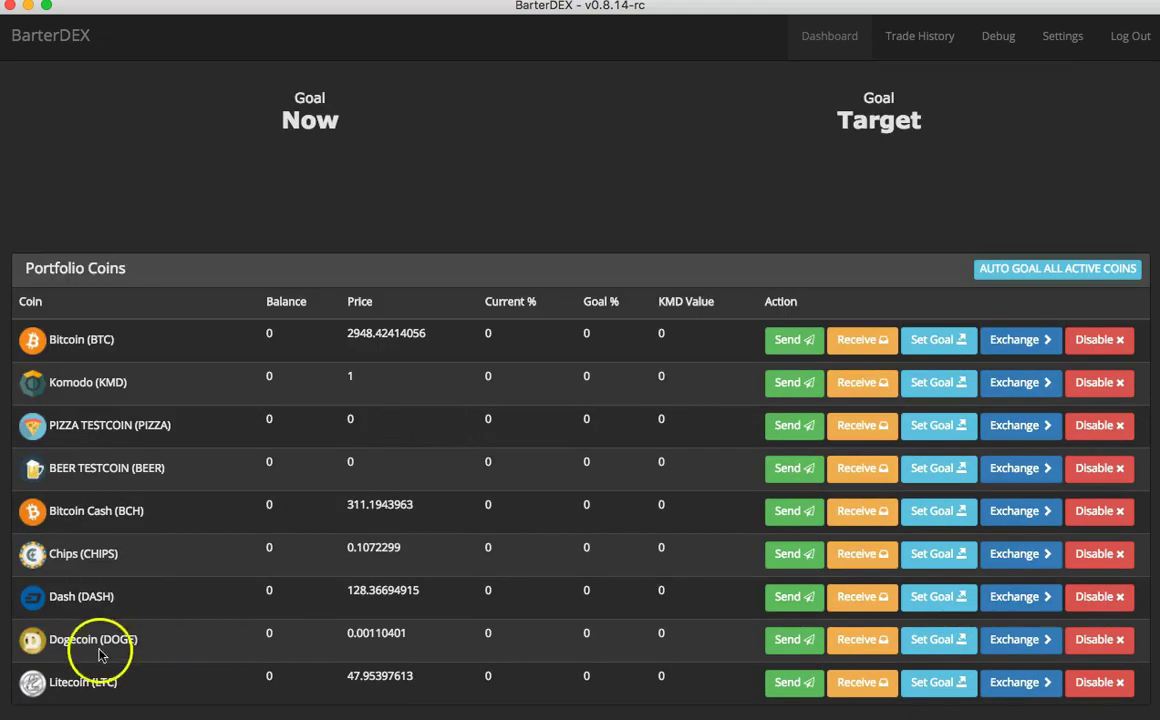
left_click_drag(98, 655, 325, 633)
left_click(866, 643)
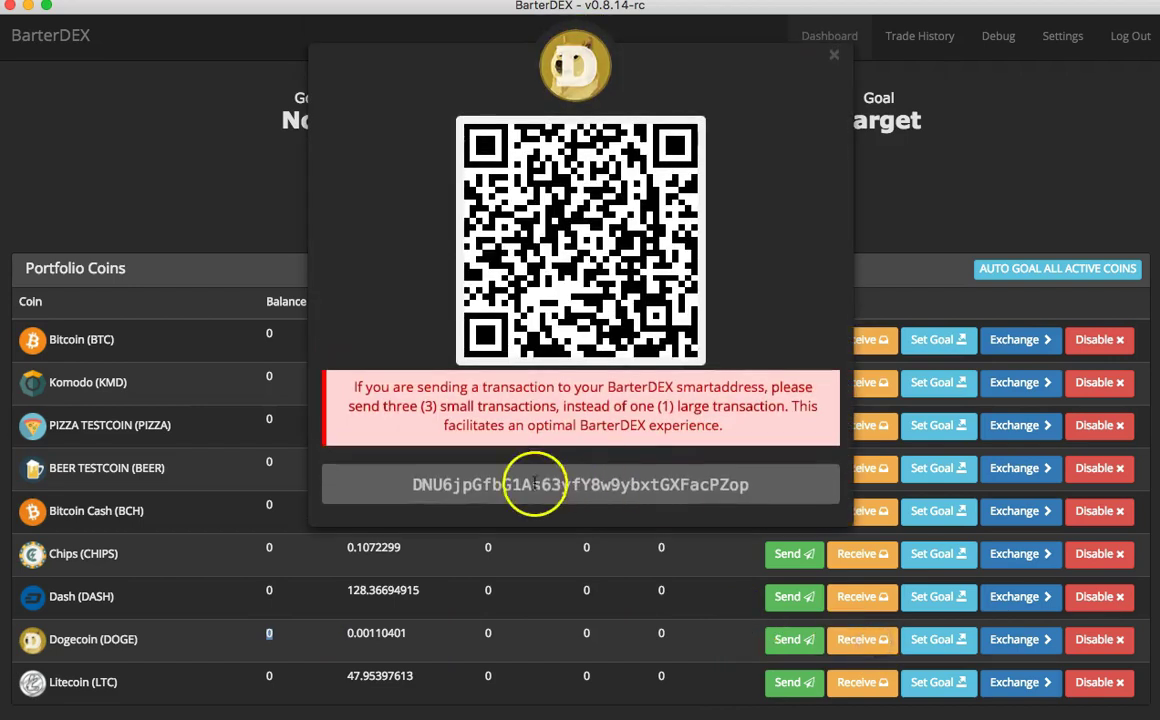
double_click(519, 485)
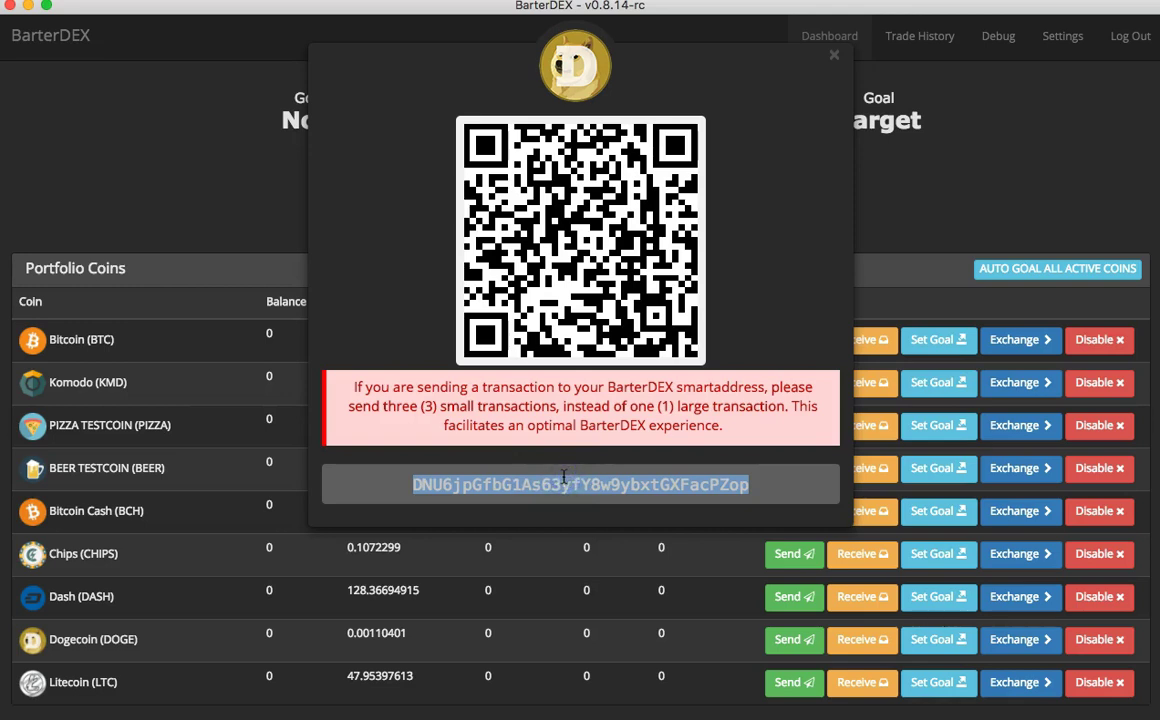
left_click(958, 186)
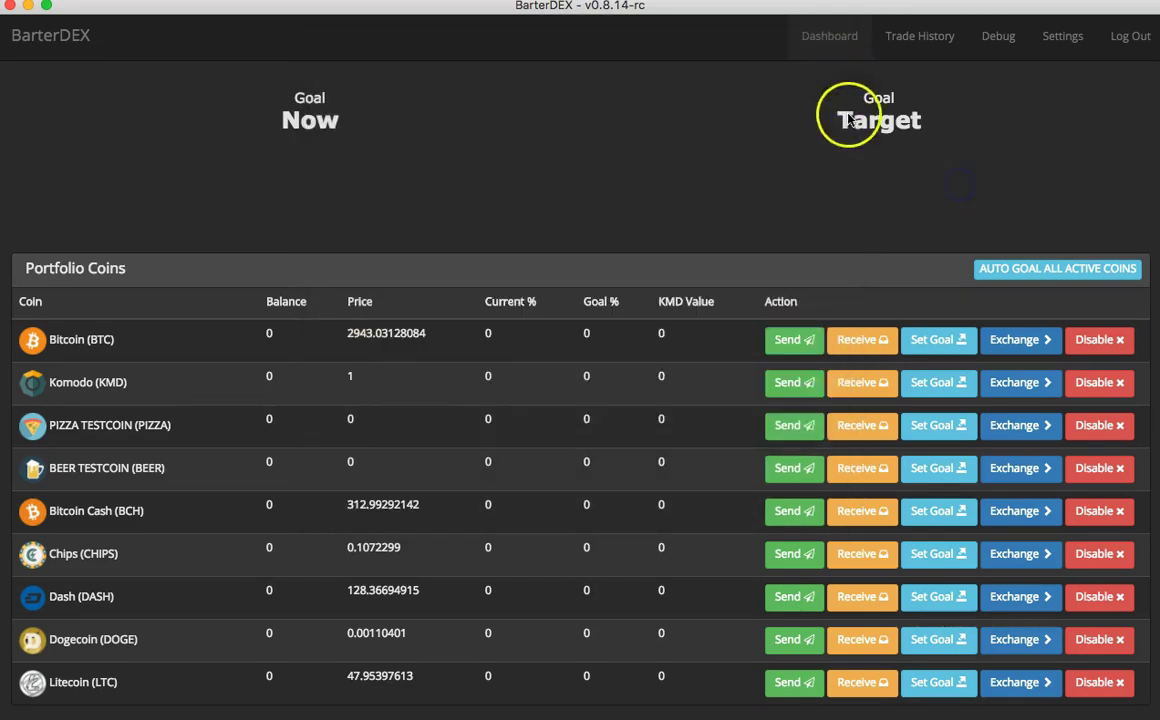
scroll(649, 316, "up", 3)
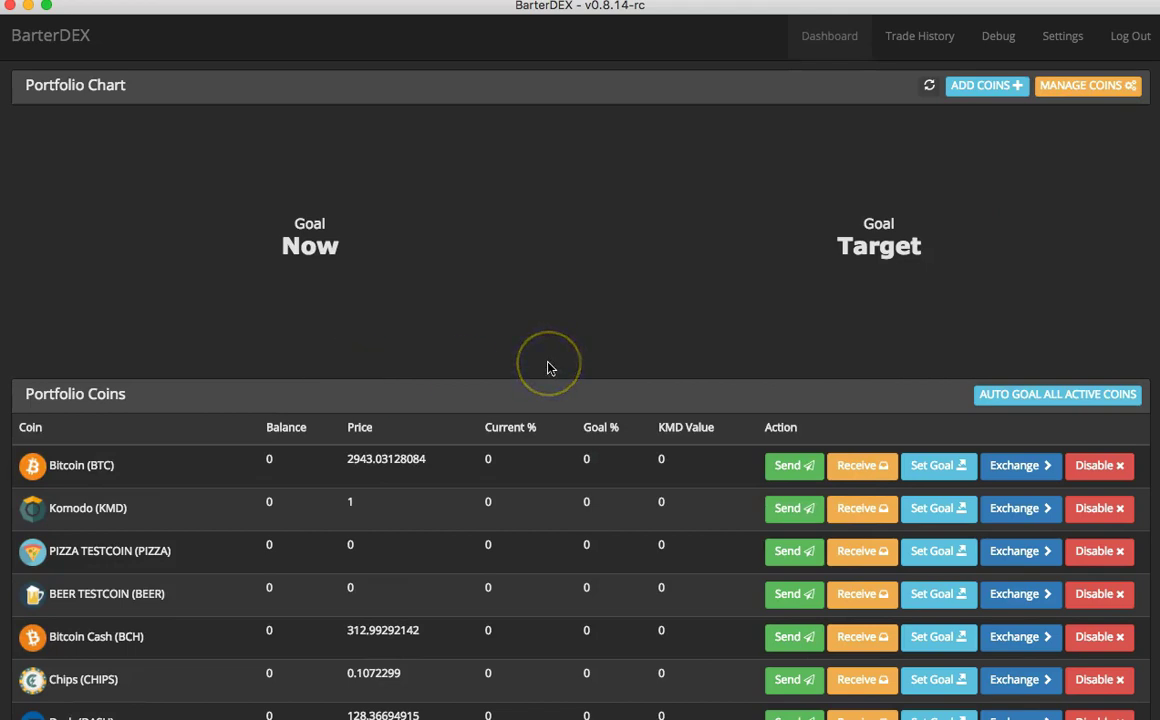
left_click(504, 356)
scroll(520, 350, "down", 3)
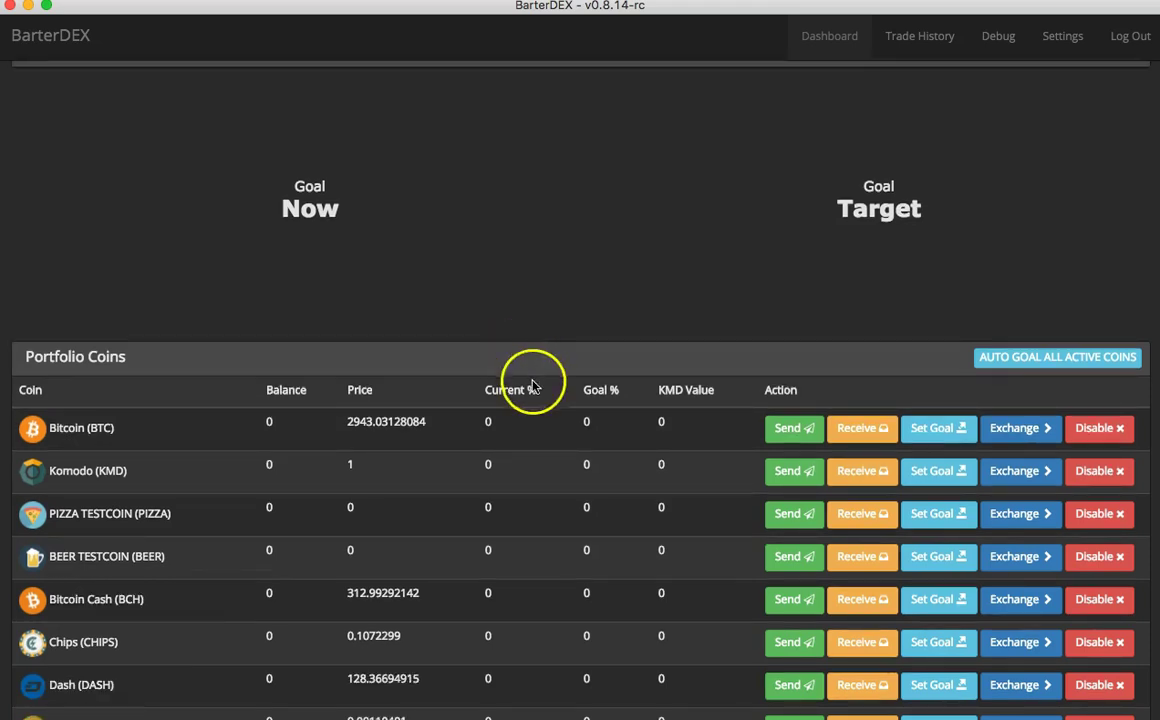
scroll(649, 571, "up", 3)
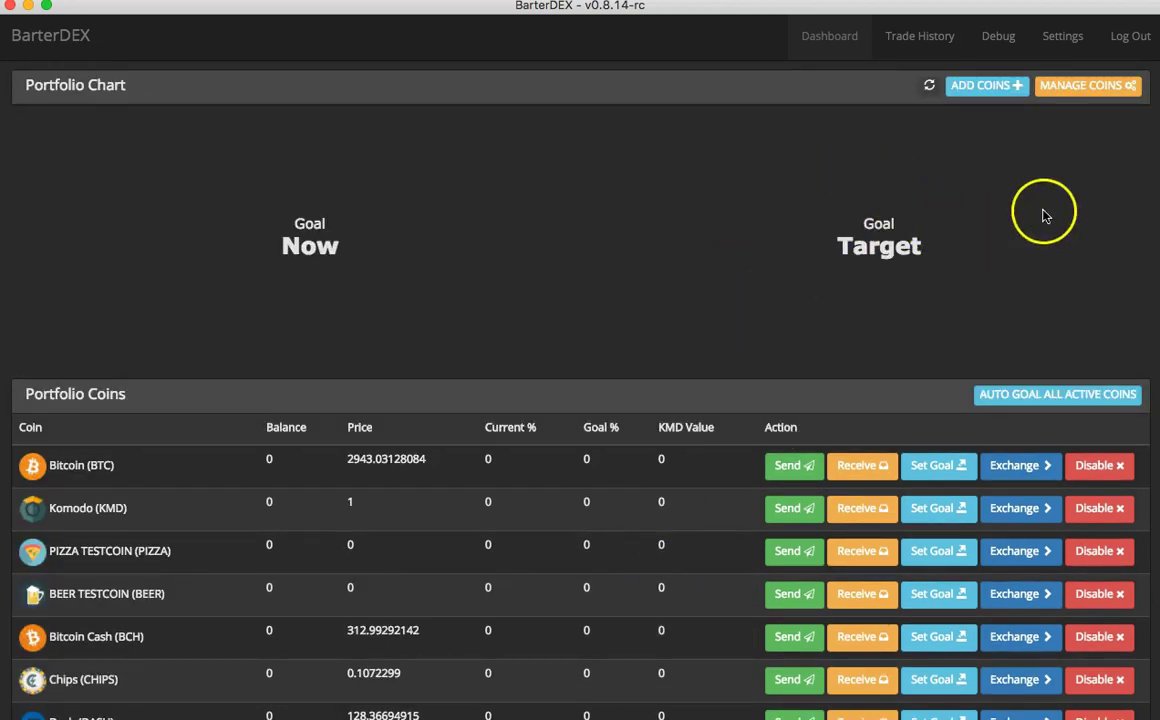
Step: Log out of the wallet and log in again by pasting the wallet passphrase from the clipboard
left_click(1134, 48)
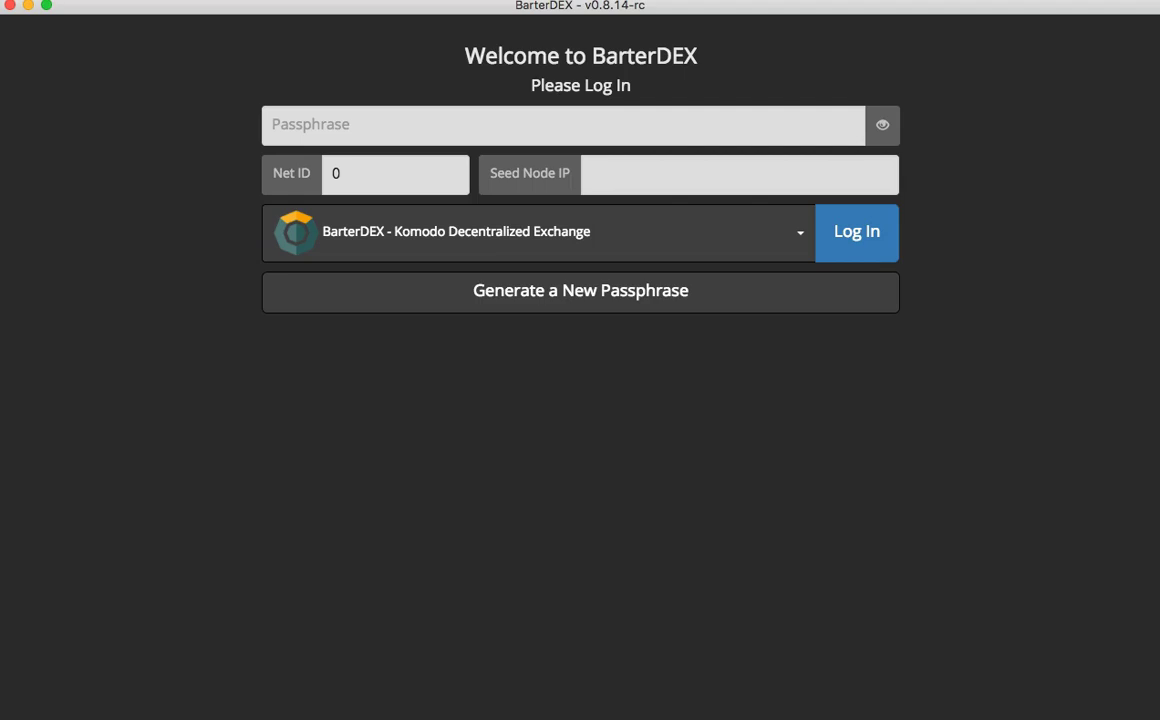
right_click(494, 127)
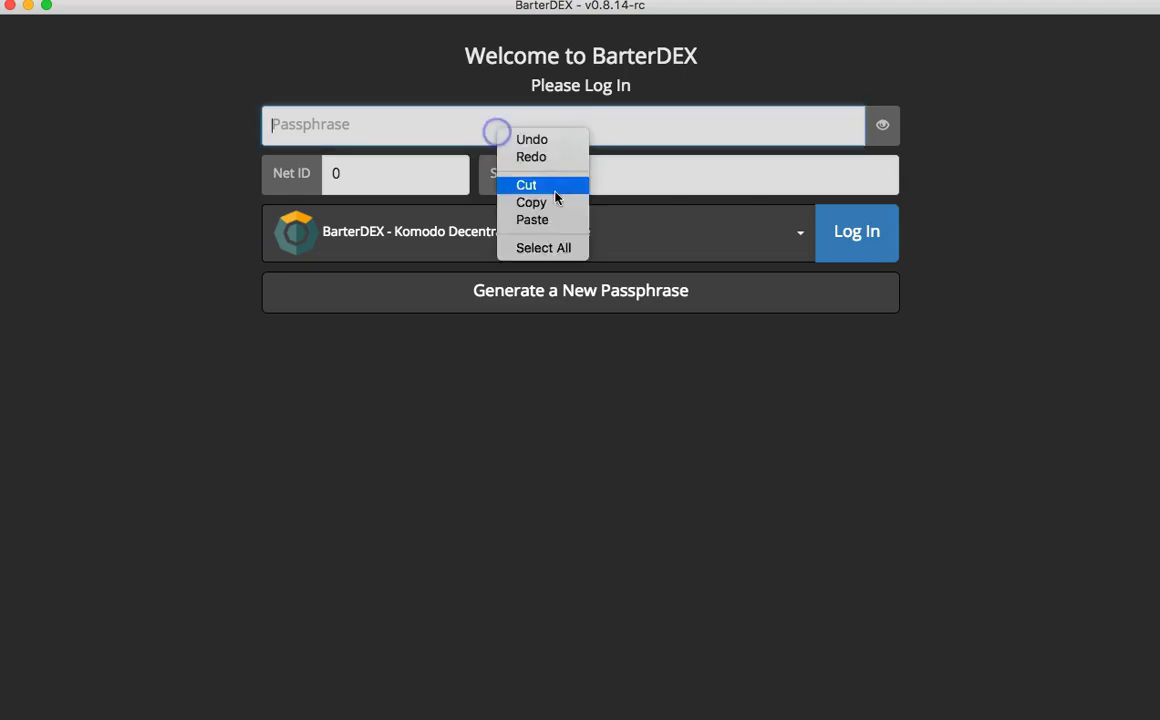
left_click(537, 217)
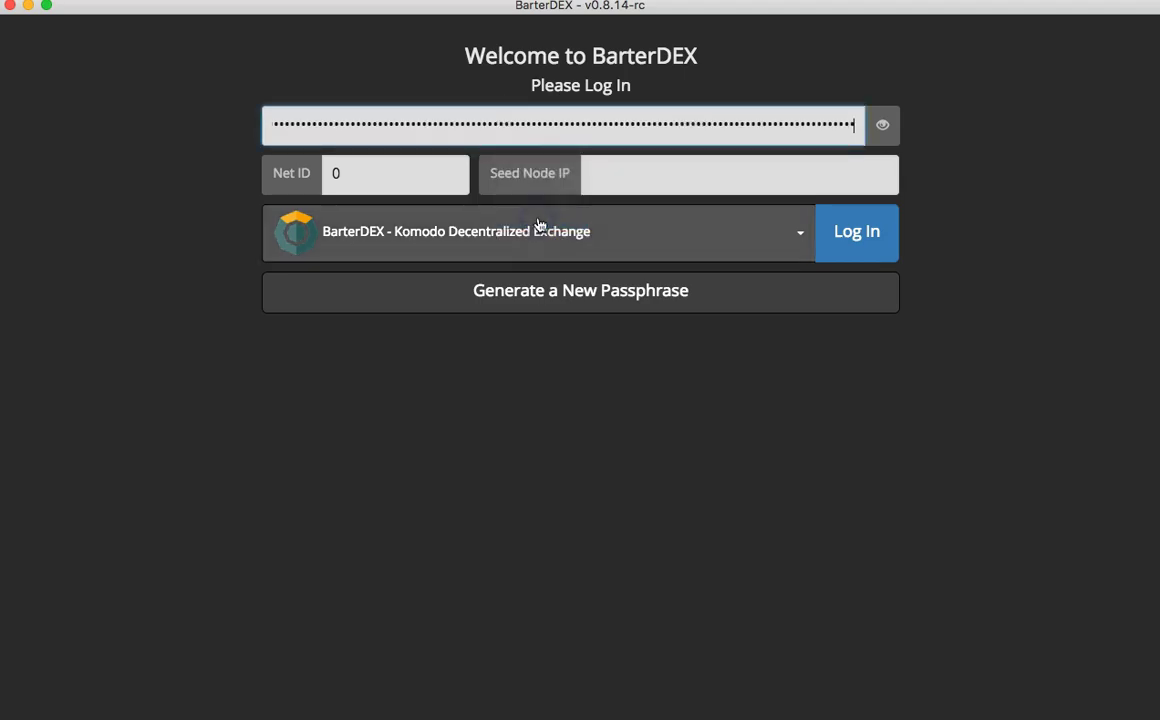
left_click(844, 231)
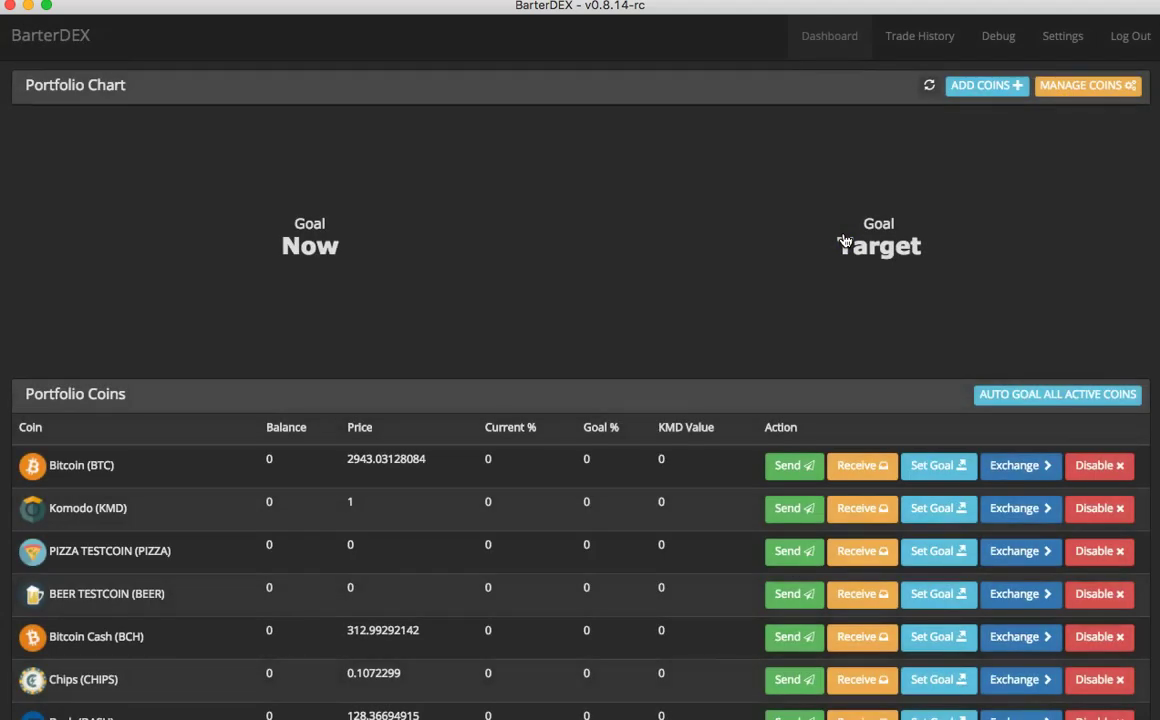
Step: Examine the coin shares in the portfolio chart and the balances, prices and KMD values in the coin list
scroll(823, 344, "down", 2)
scroll(823, 347, "up", 2)
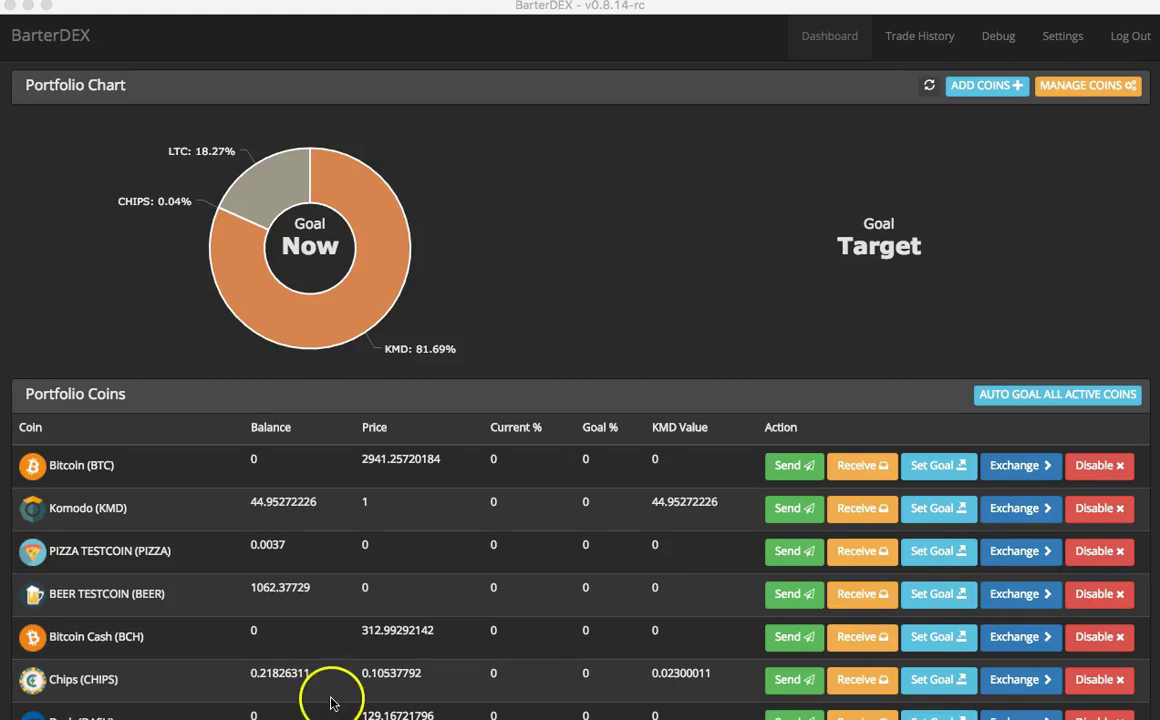
scroll(330, 680, "down", 3)
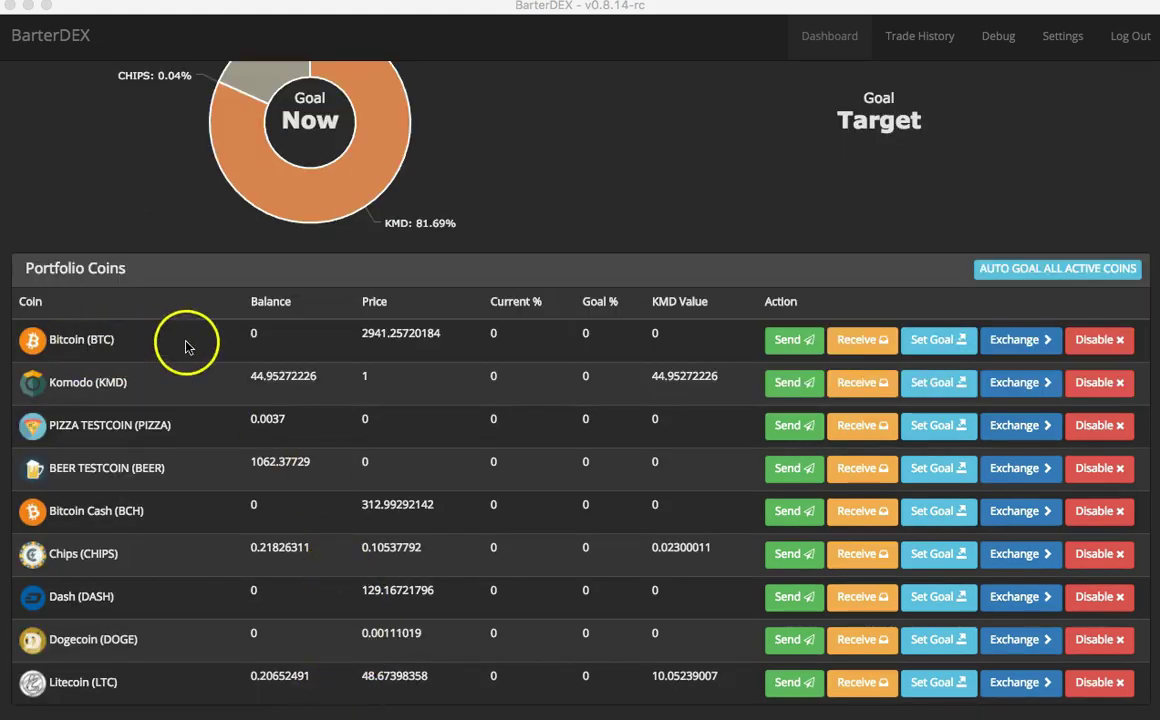
scroll(181, 290, "up", 3)
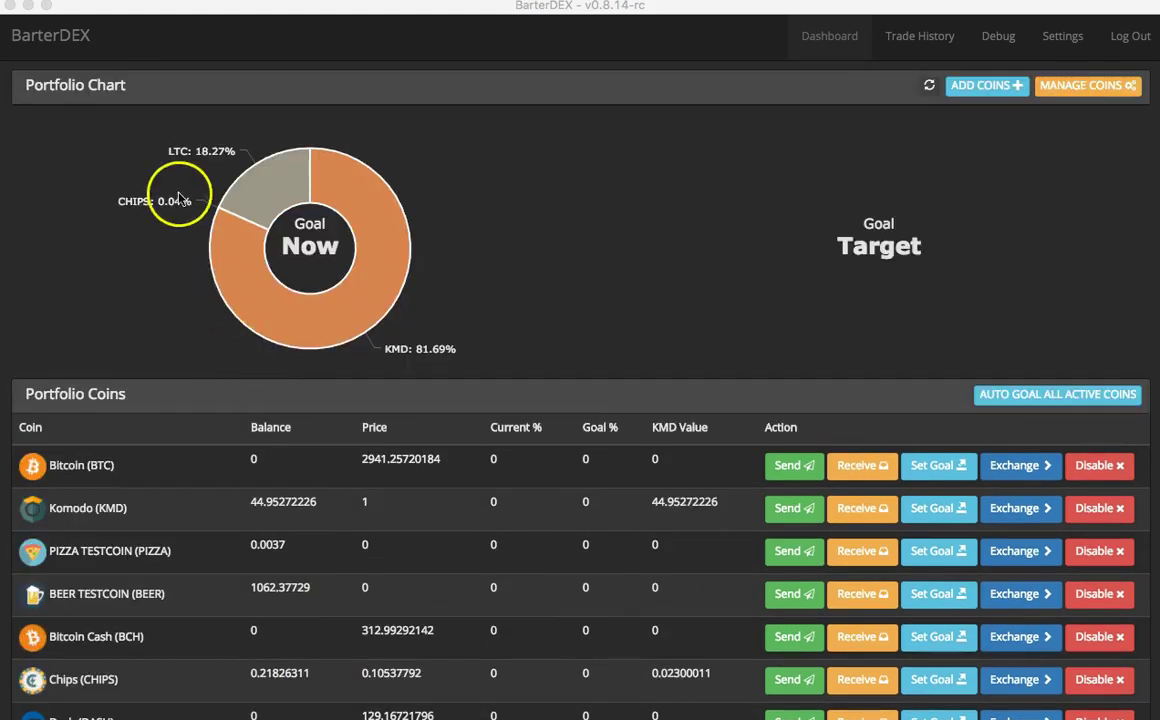
left_click(60, 75)
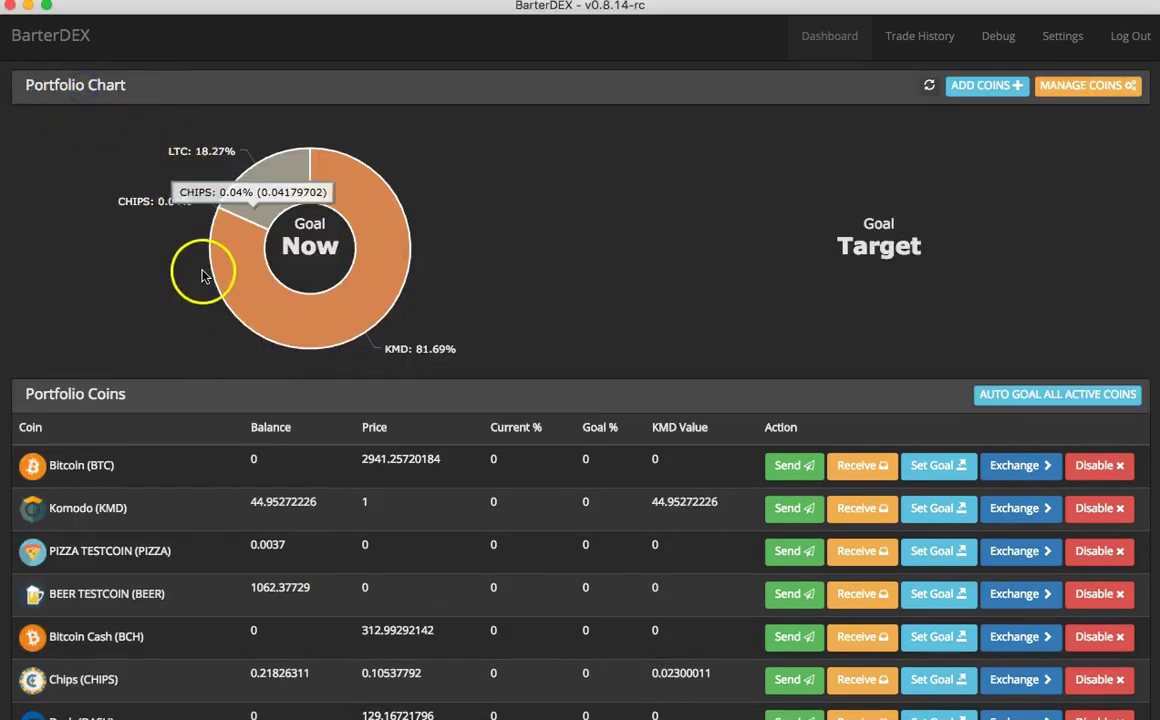
left_click(245, 272)
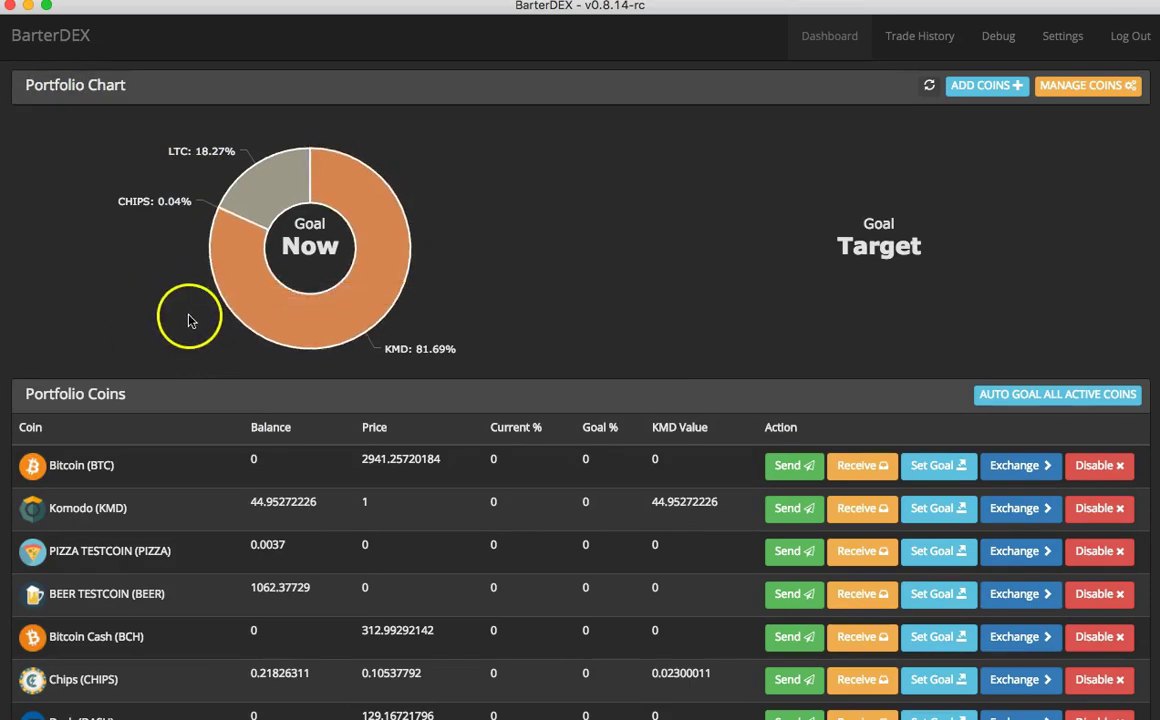
scroll(188, 321, "down", 3)
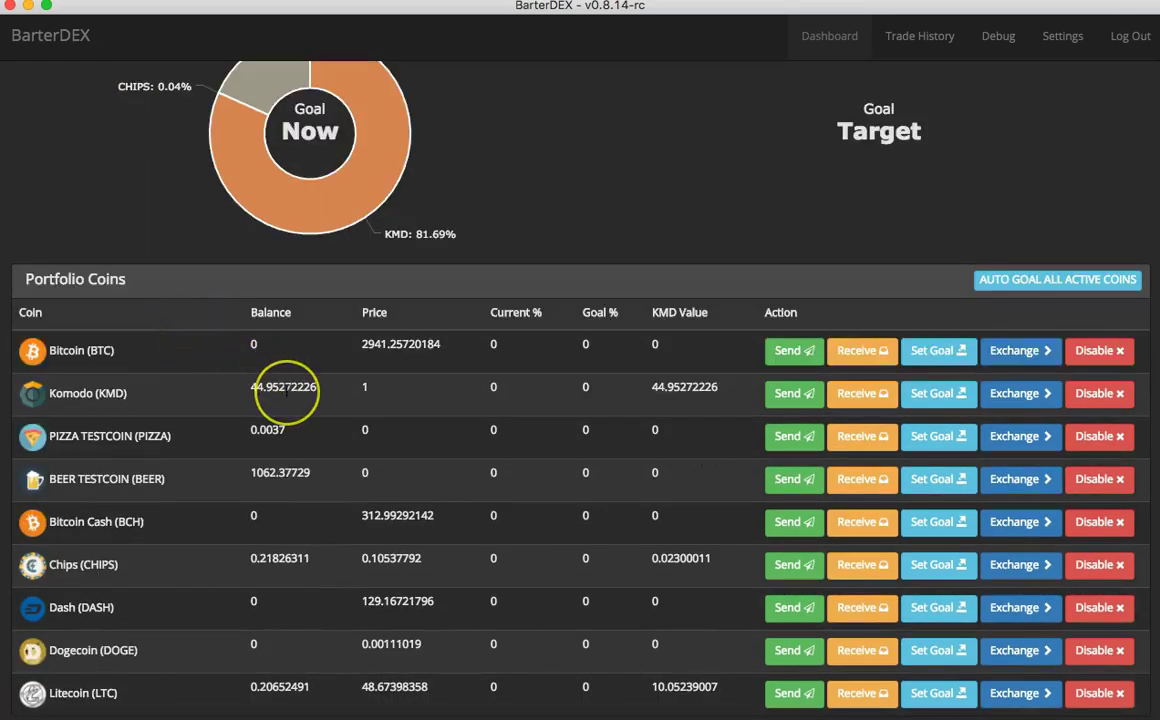
scroll(280, 382, "up", 3)
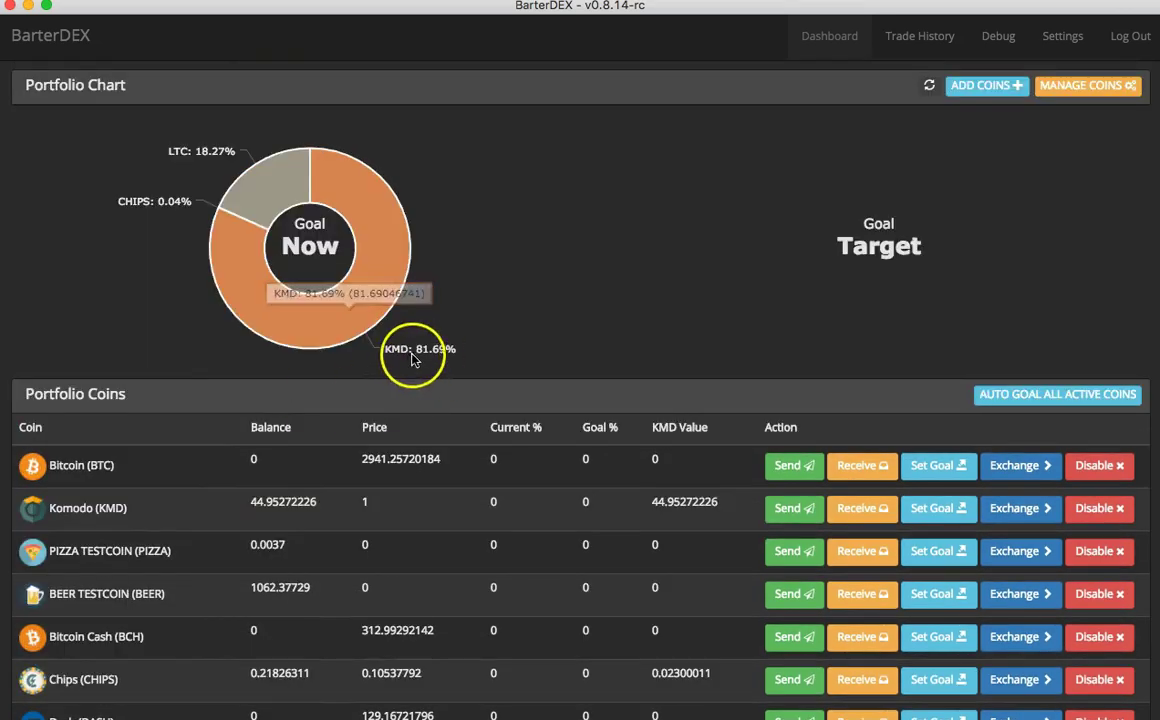
left_click(341, 319)
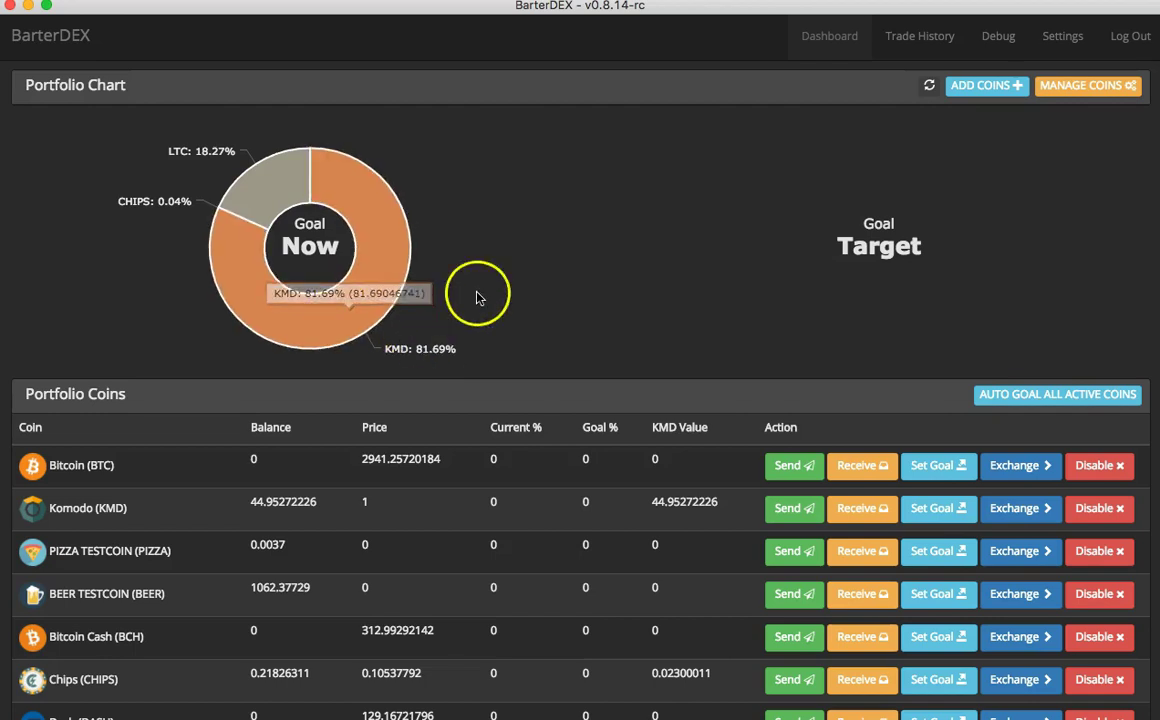
scroll(557, 212, "down", 3)
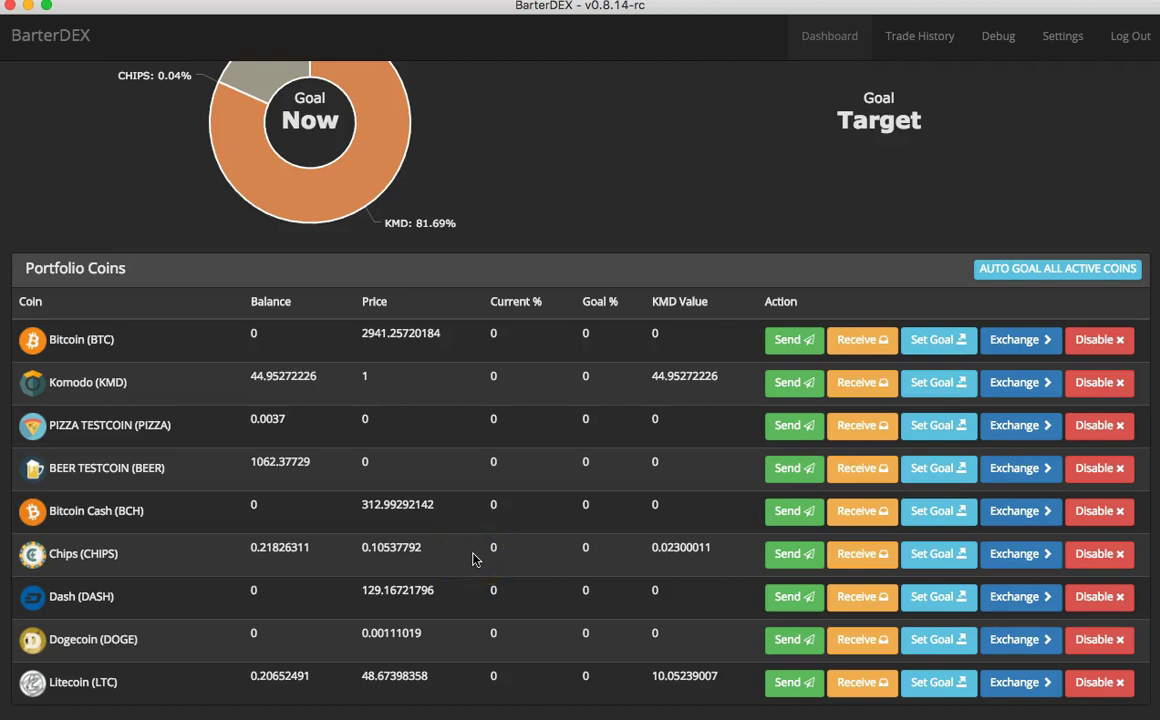
scroll(474, 559, "up", 3)
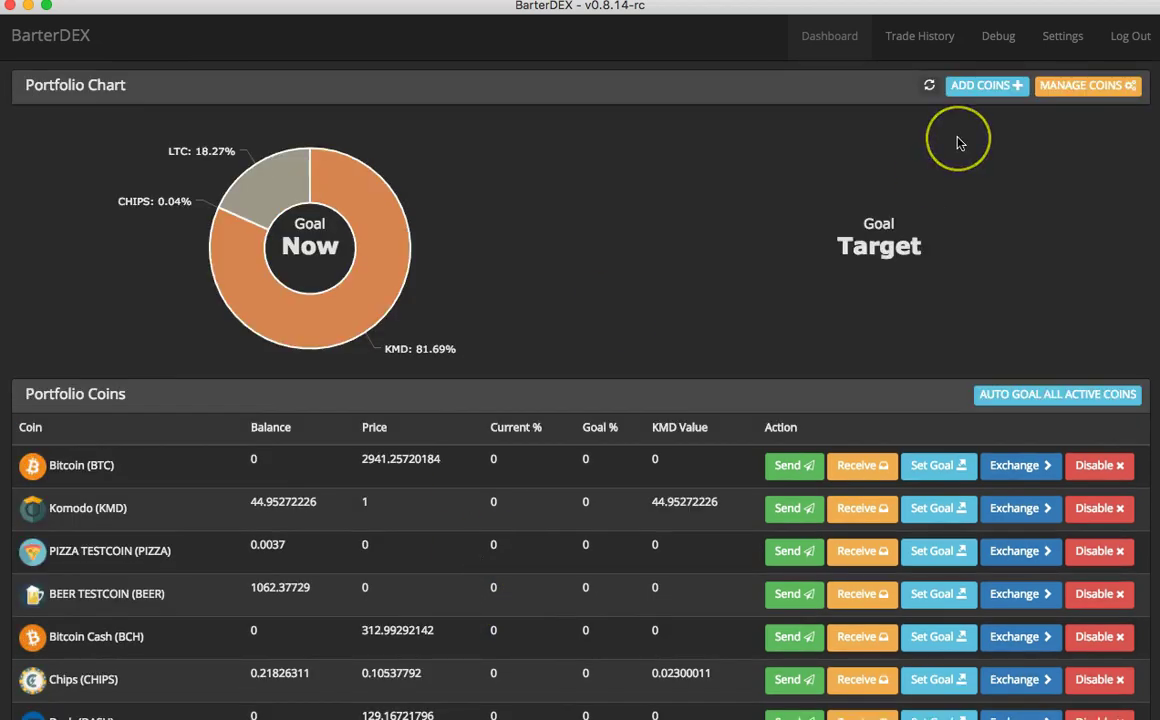
Step: Open the exchange for Litecoin (LTC) from the portfolio and examine its seller offers in KMD
scroll(958, 143, "down", 3)
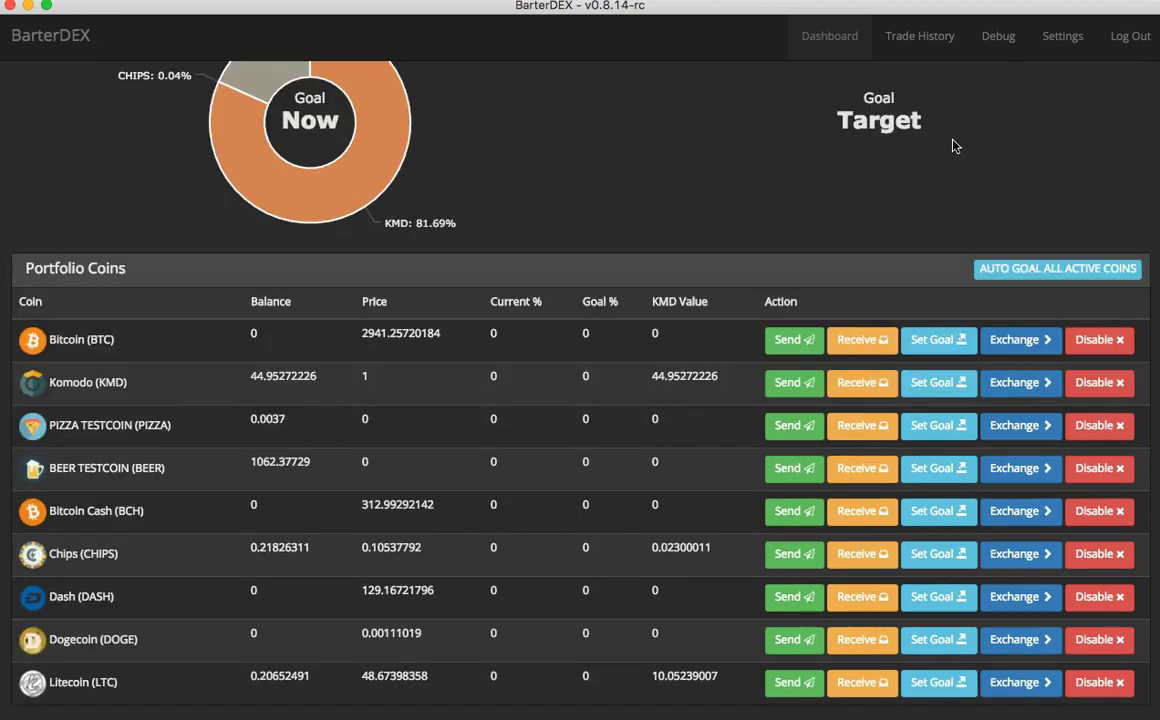
left_click(1043, 690)
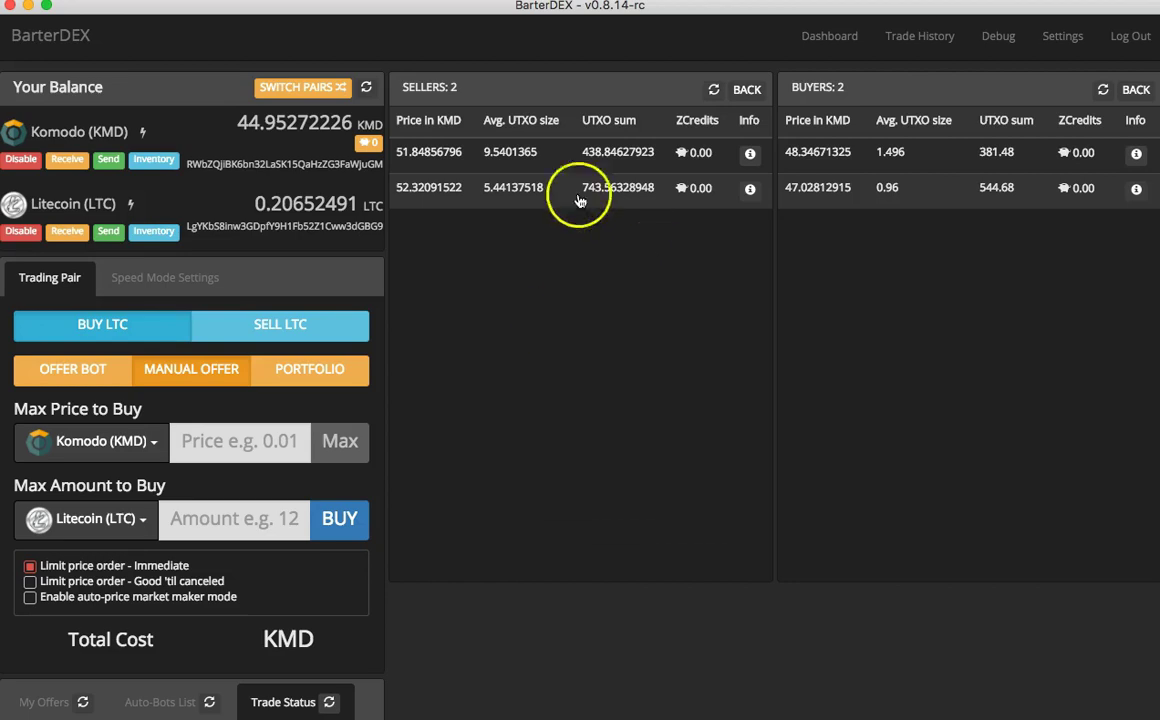
left_click(577, 157)
left_click(600, 152)
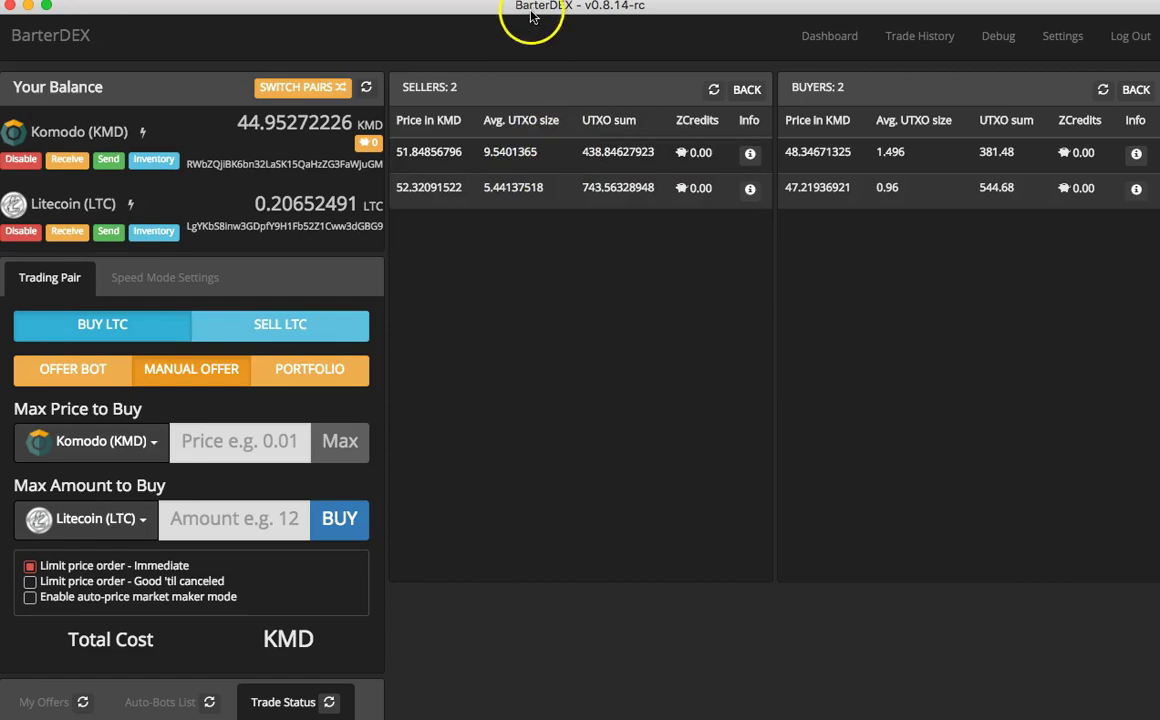
Step: Fill the LTC buy form from the seller offer priced at 51.84856796 KMD
left_click(541, 152)
scroll(503, 588, "down", 4)
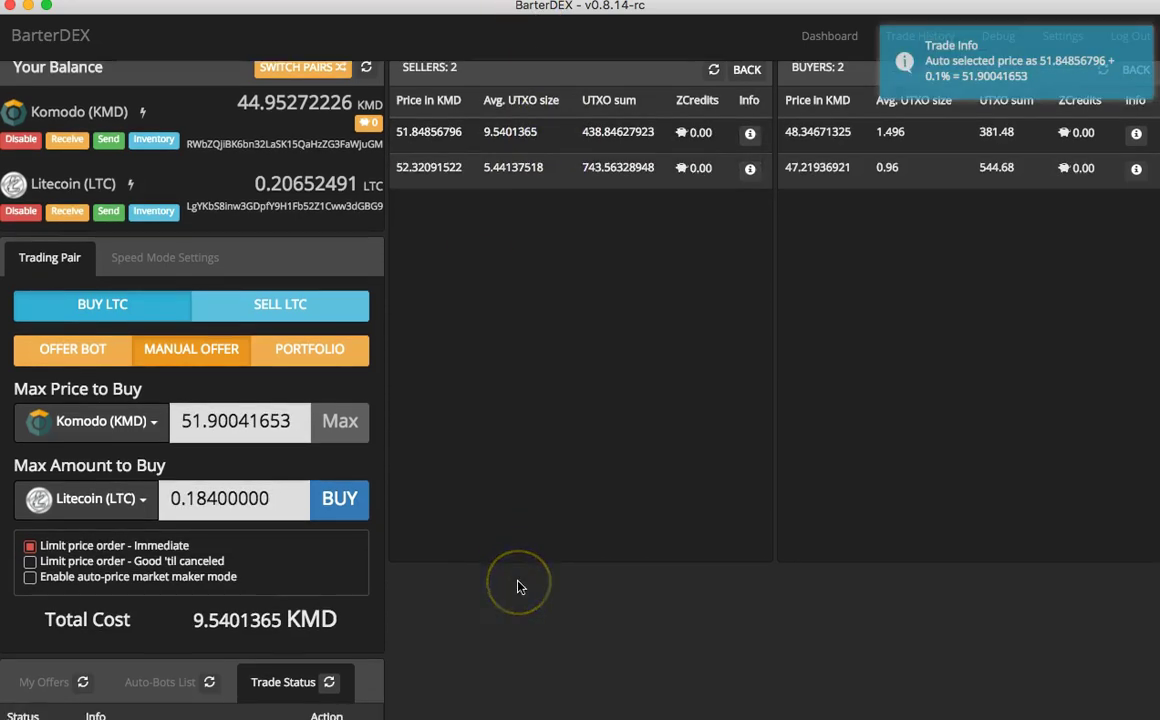
scroll(517, 587, "up", 4)
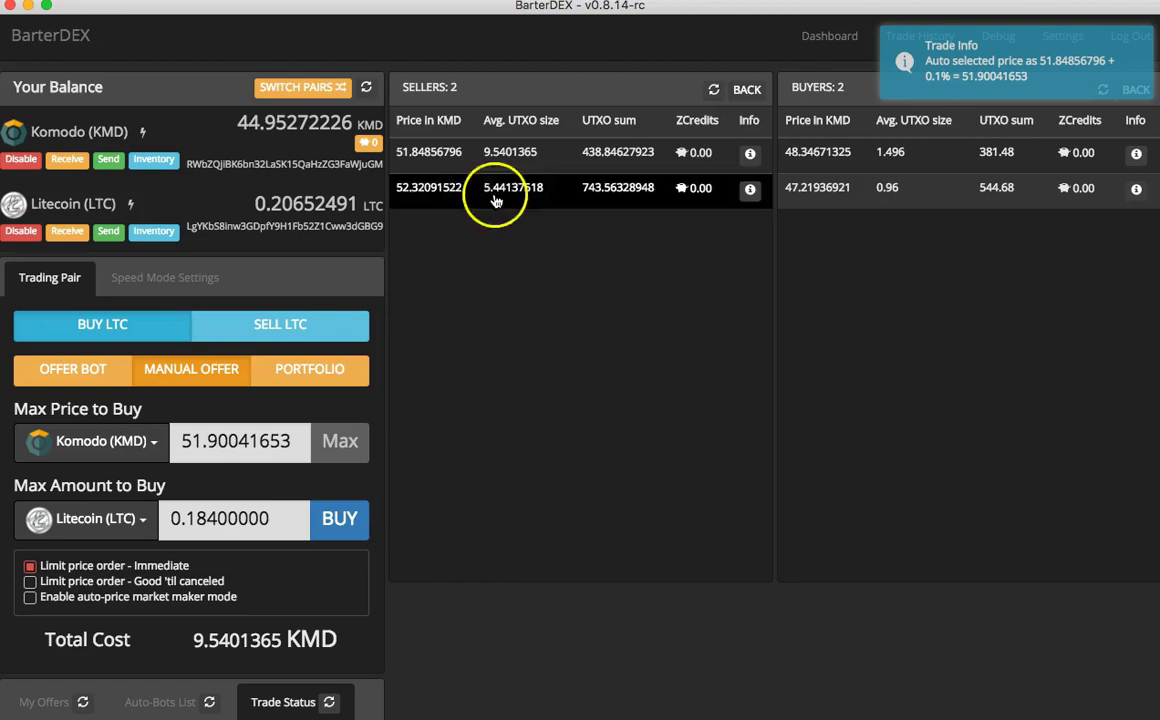
left_click(492, 150)
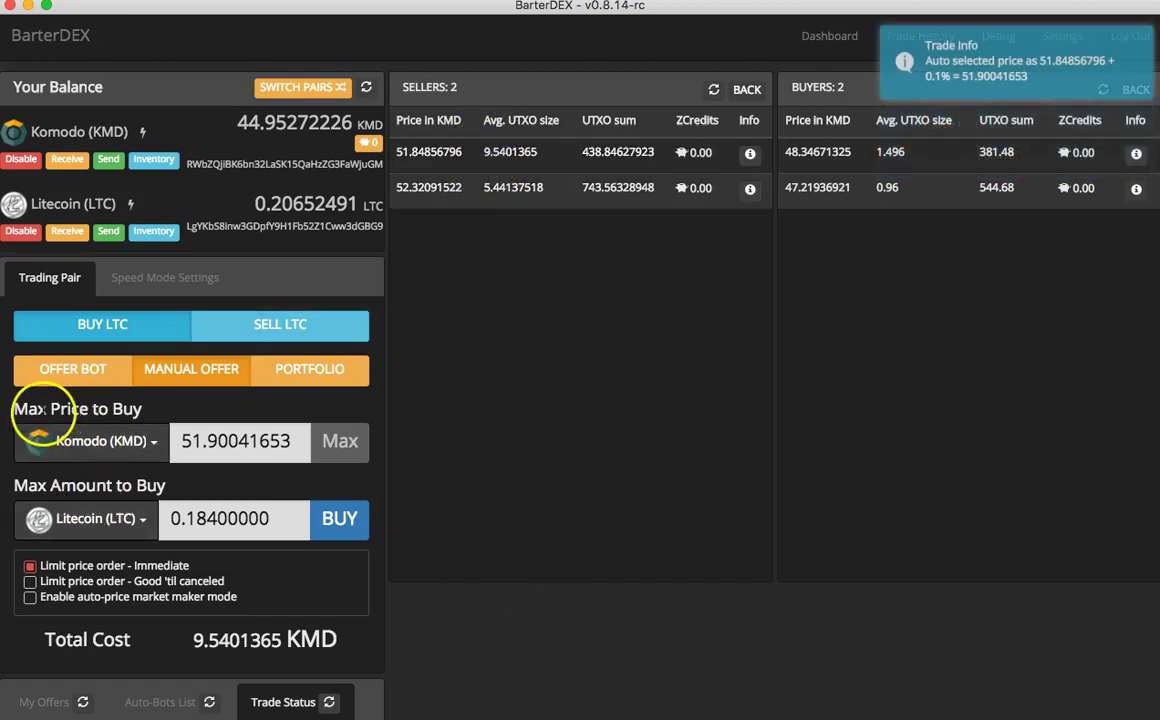
Step: Examine the maximum price, maximum amount and total cost filled in for the Litecoin purchase
left_click_drag(48, 409, 160, 409)
double_click(243, 448)
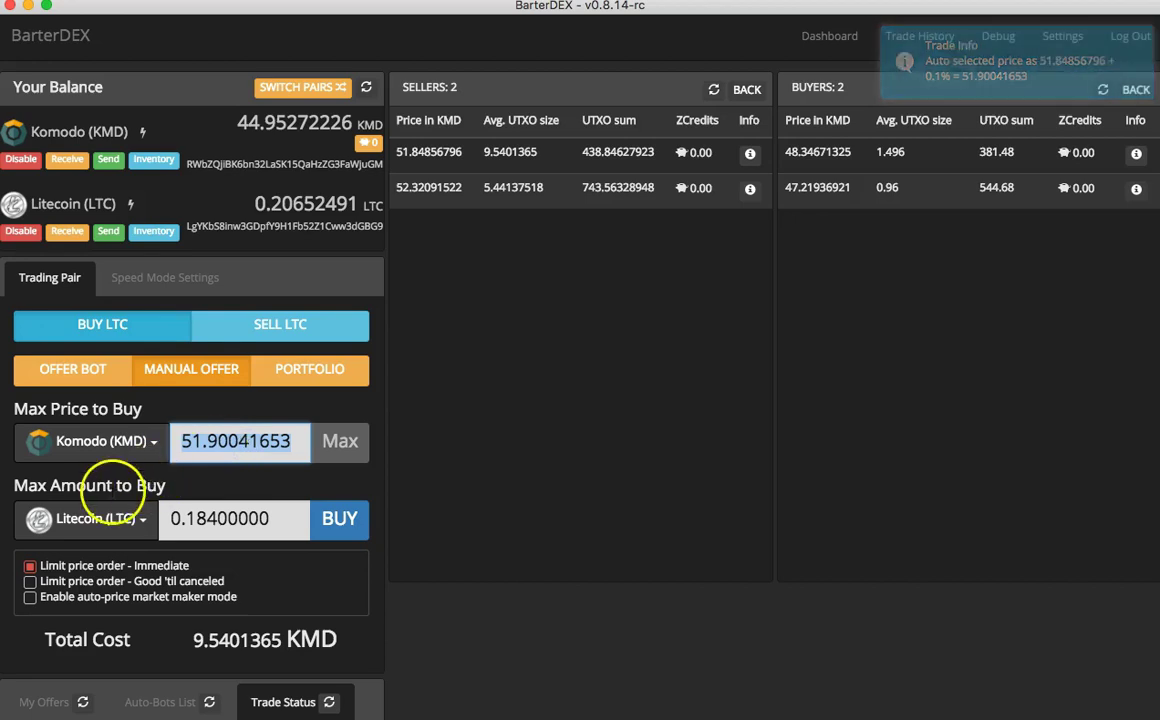
left_click(113, 485)
triple_click(113, 485)
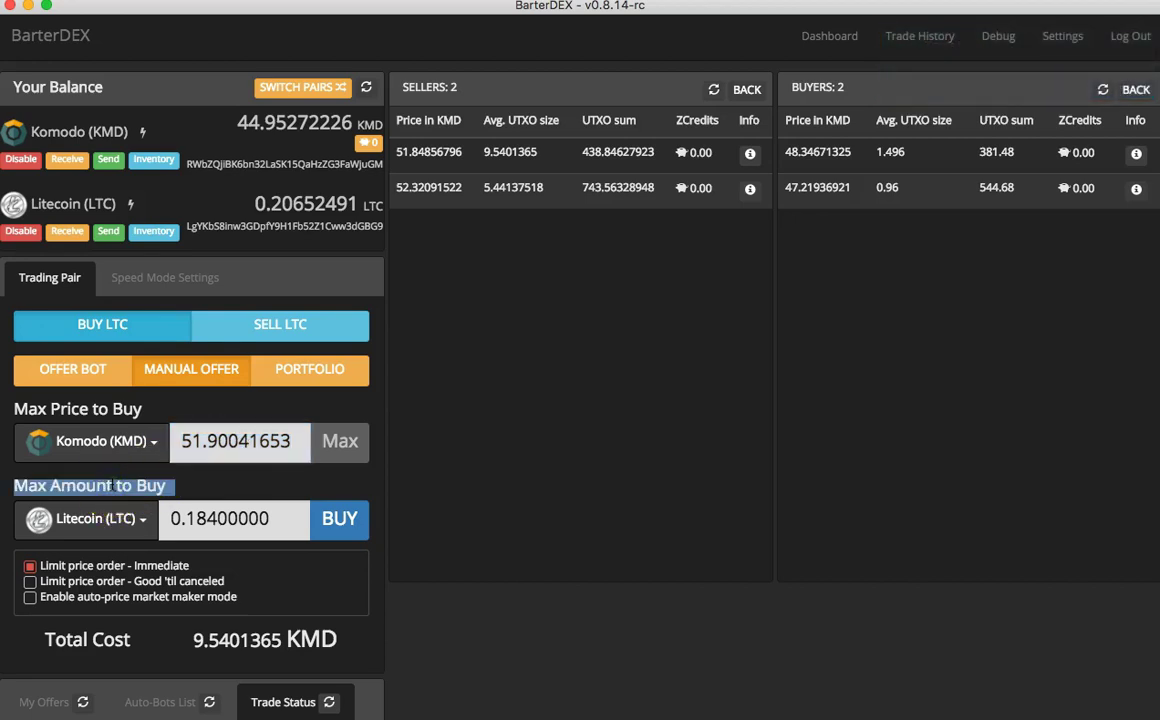
double_click(246, 516)
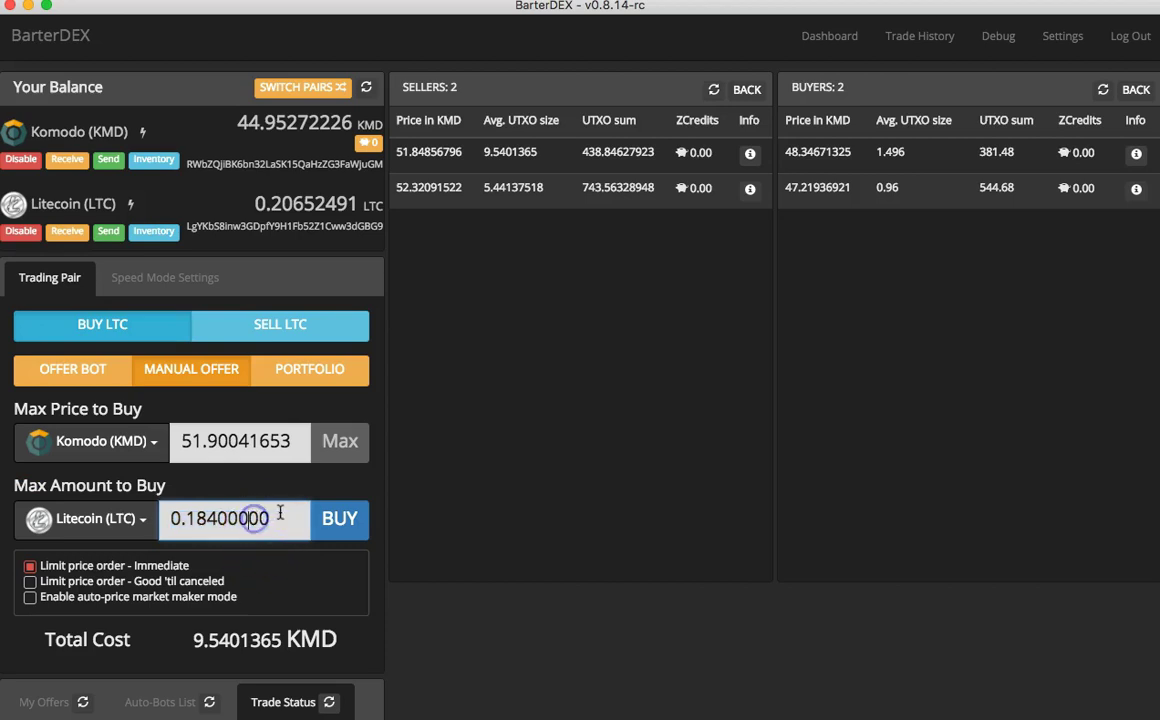
left_click(277, 513)
mouse_move(277, 513)
left_mouse_down()
mouse_move(198, 515)
mouse_move(285, 515)
left_mouse_up()
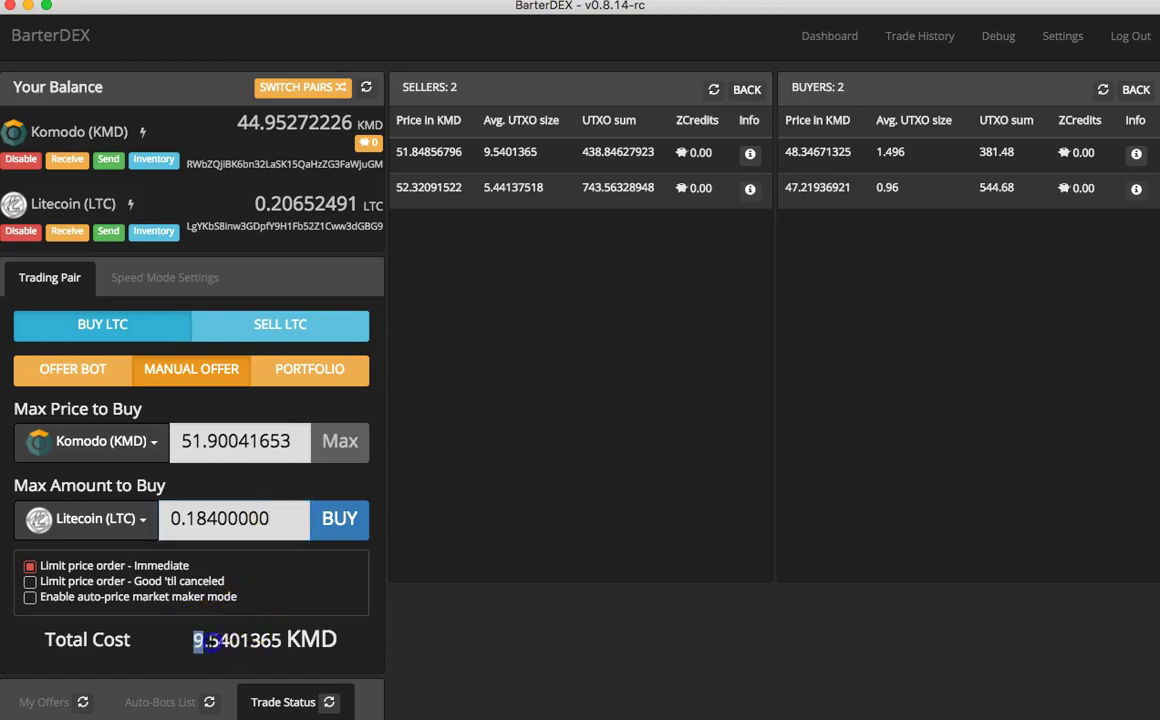
left_click_drag(193, 640, 283, 640)
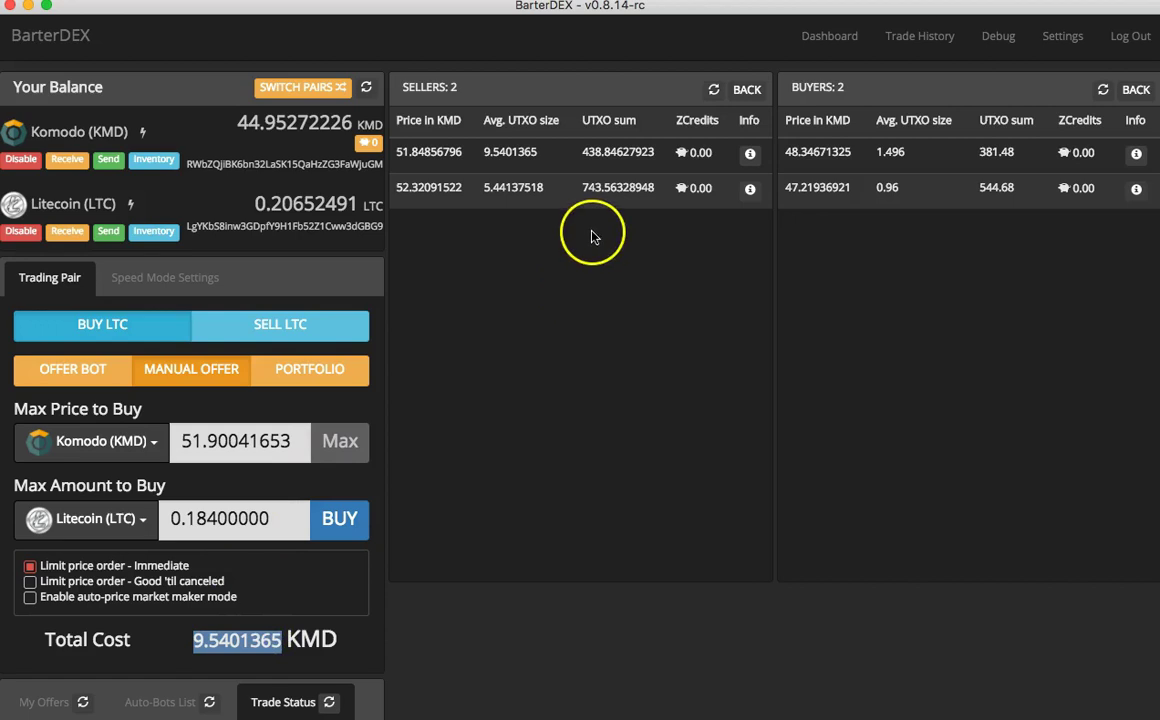
Step: Fill the LTC buy form from the seller offer priced at 52.32091522 KMD
left_click(566, 190)
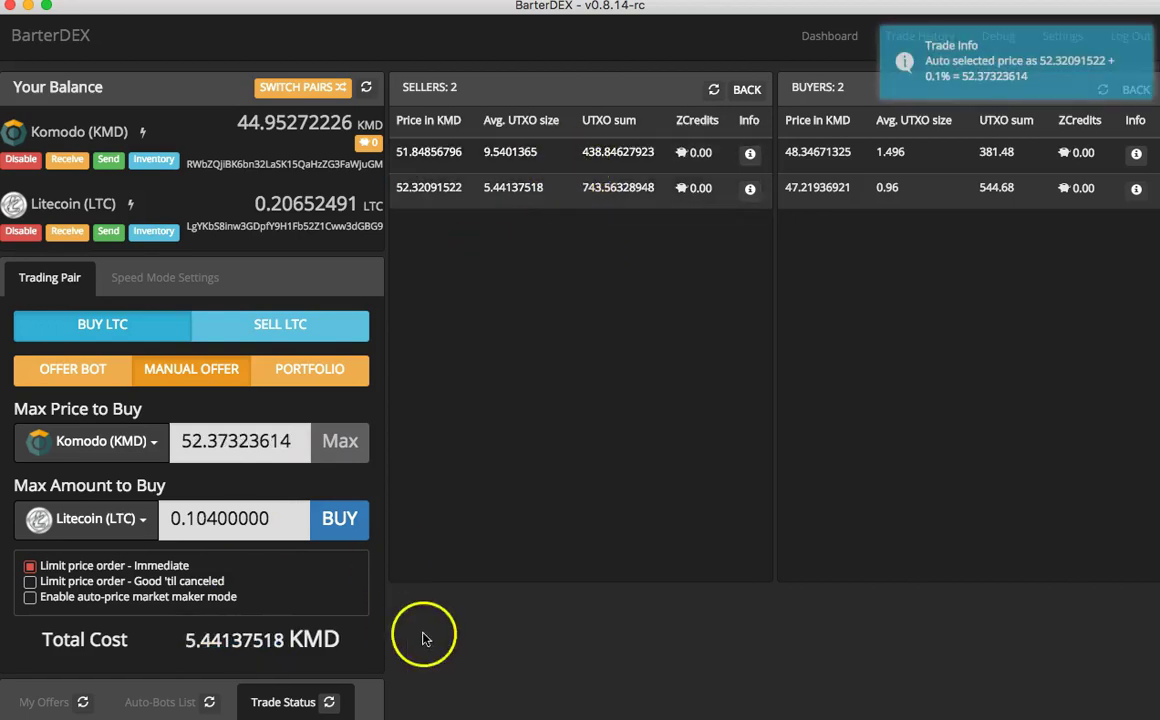
Step: Compare the Litecoin seller offers' average UTXO sizes with the total cost of the filled-in purchase
scroll(290, 650, "down", 5)
scroll(487, 665, "up", 5)
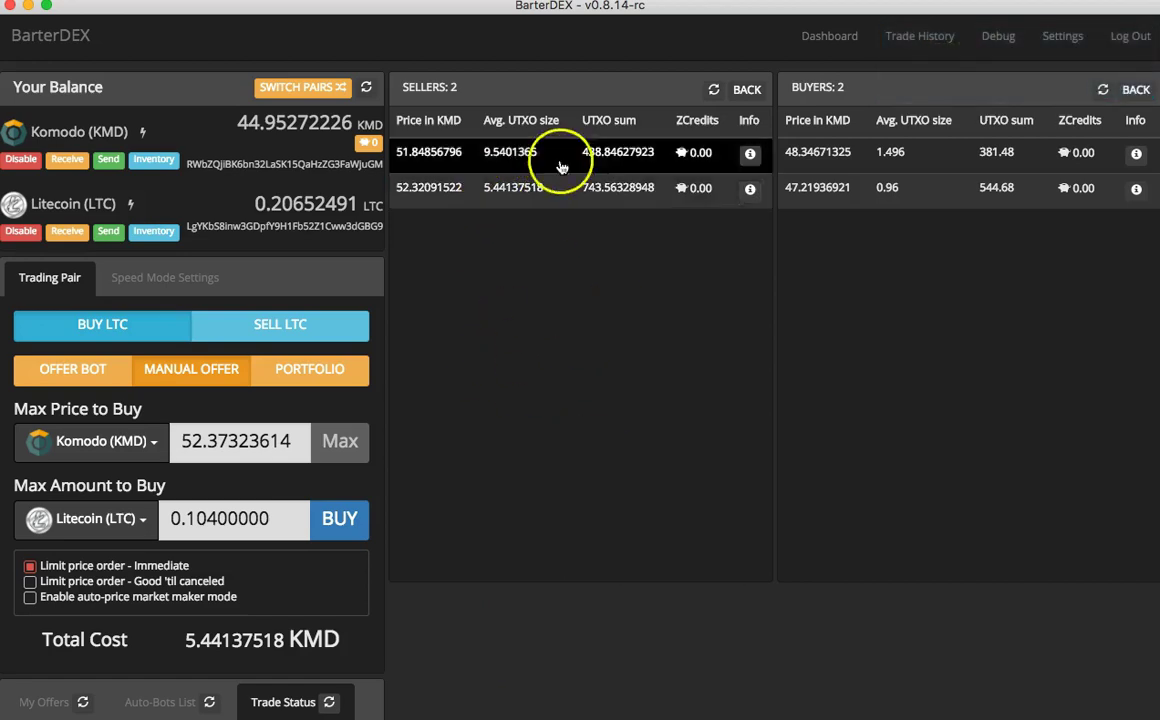
left_click(513, 197)
left_click(513, 196)
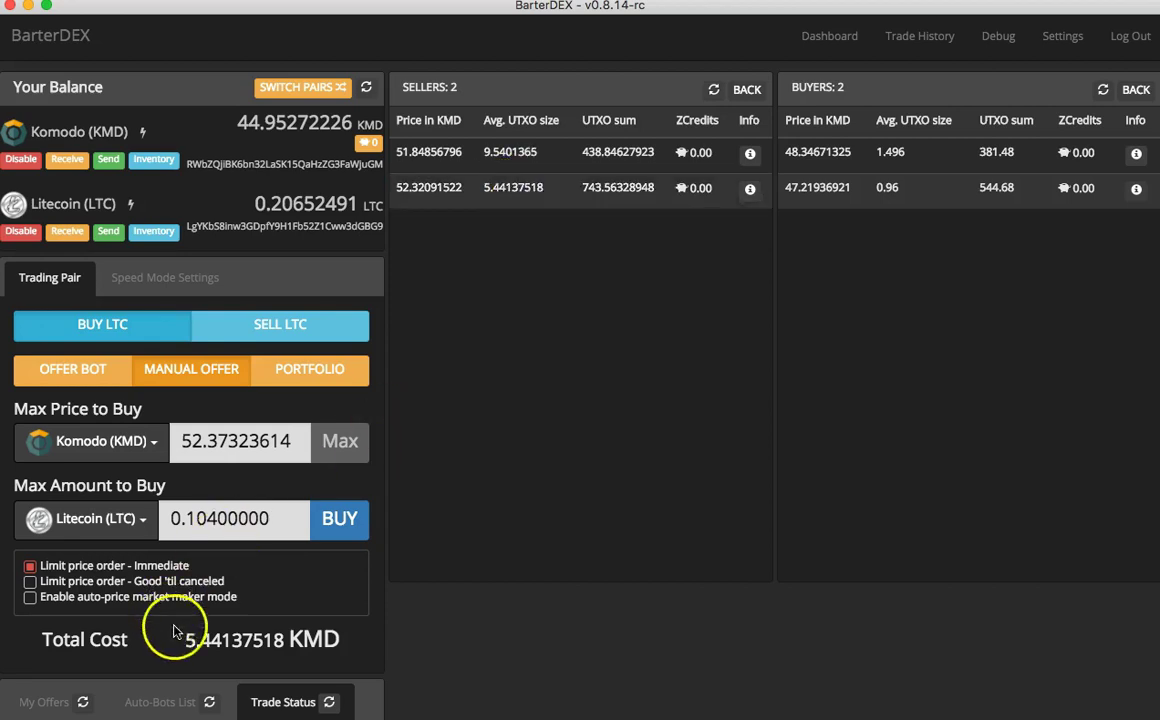
left_click_drag(183, 638, 338, 640)
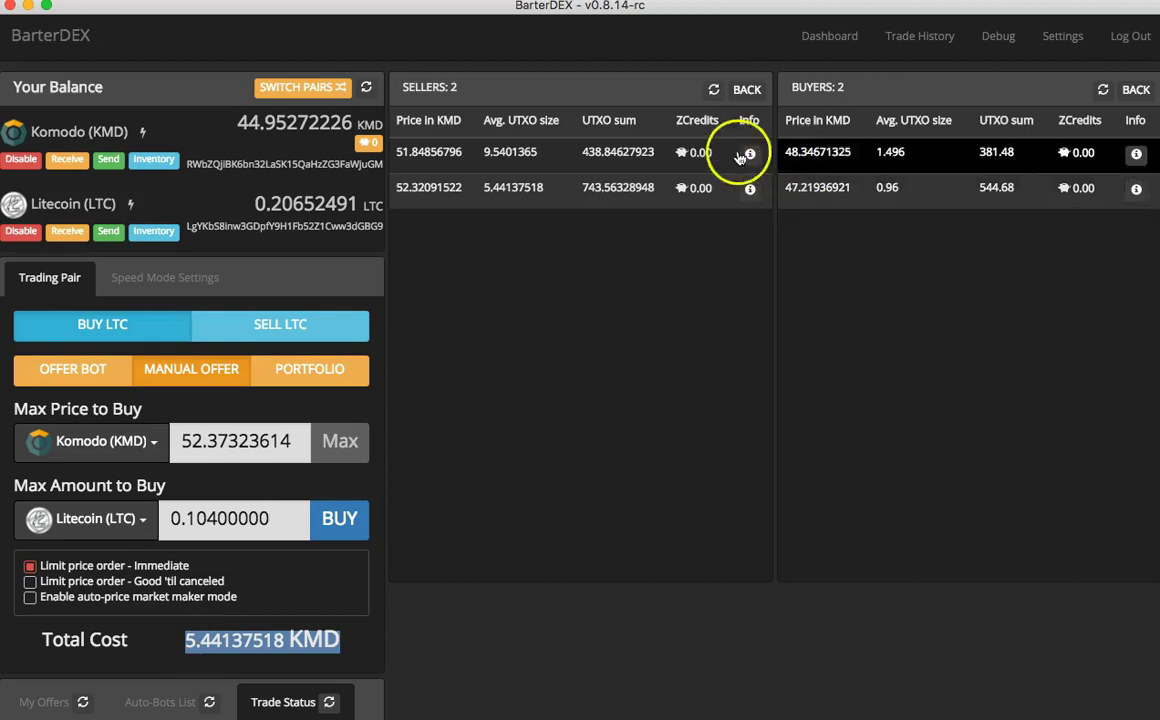
left_click(523, 187)
left_click(516, 187)
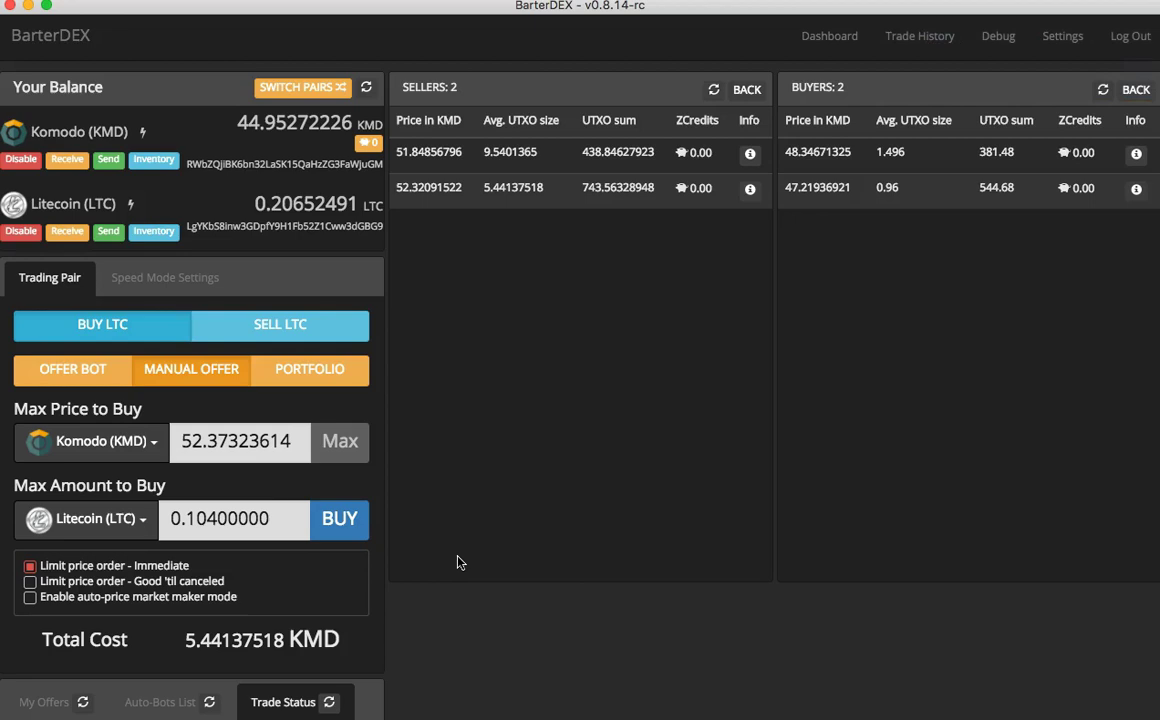
Step: Submit the immediate limit order to buy 0.10400000 LTC at a maximum price of 52.37323614 KMD
left_click(449, 537)
left_click(472, 497)
left_click(340, 518)
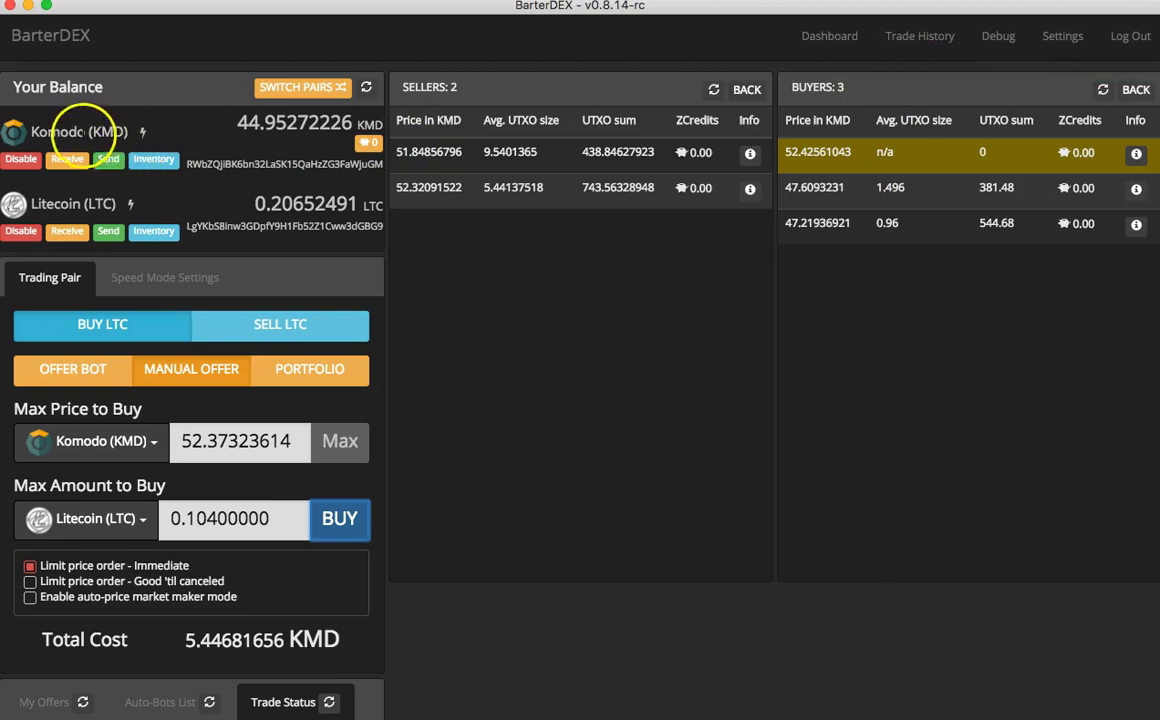
Step: Open the Komodo (KMD) inventory and examine the values in its list of unspent transactions
left_click(82, 131)
left_click(153, 159)
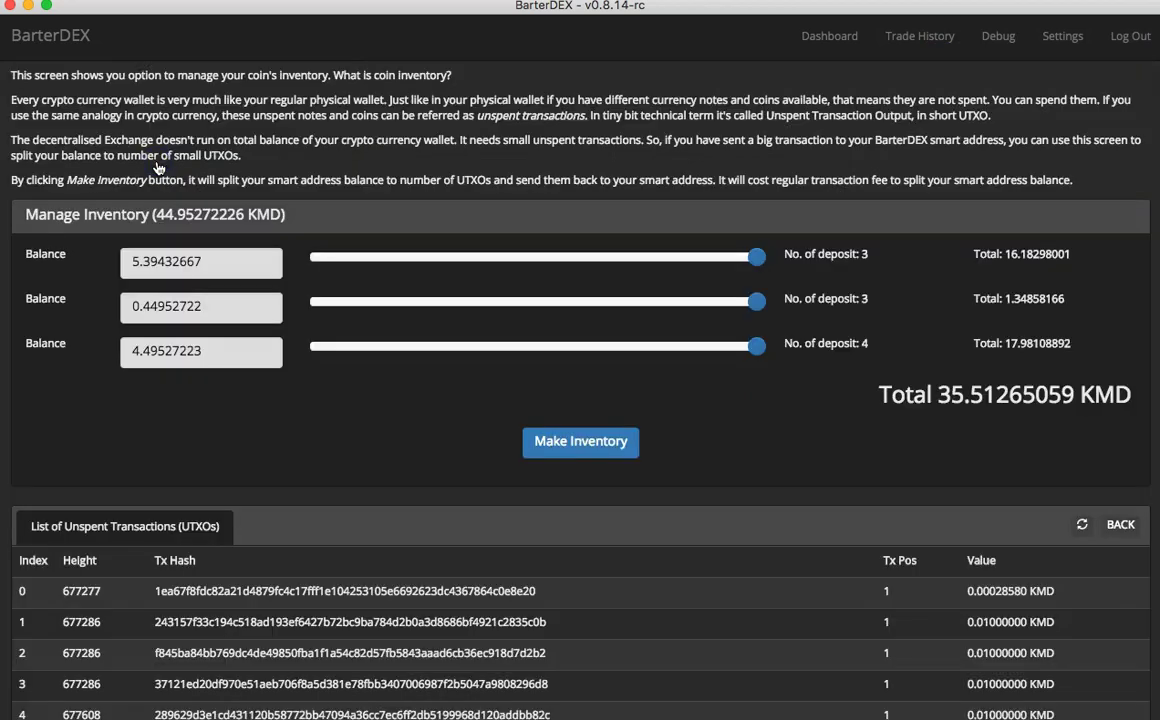
scroll(368, 445, "down", 5)
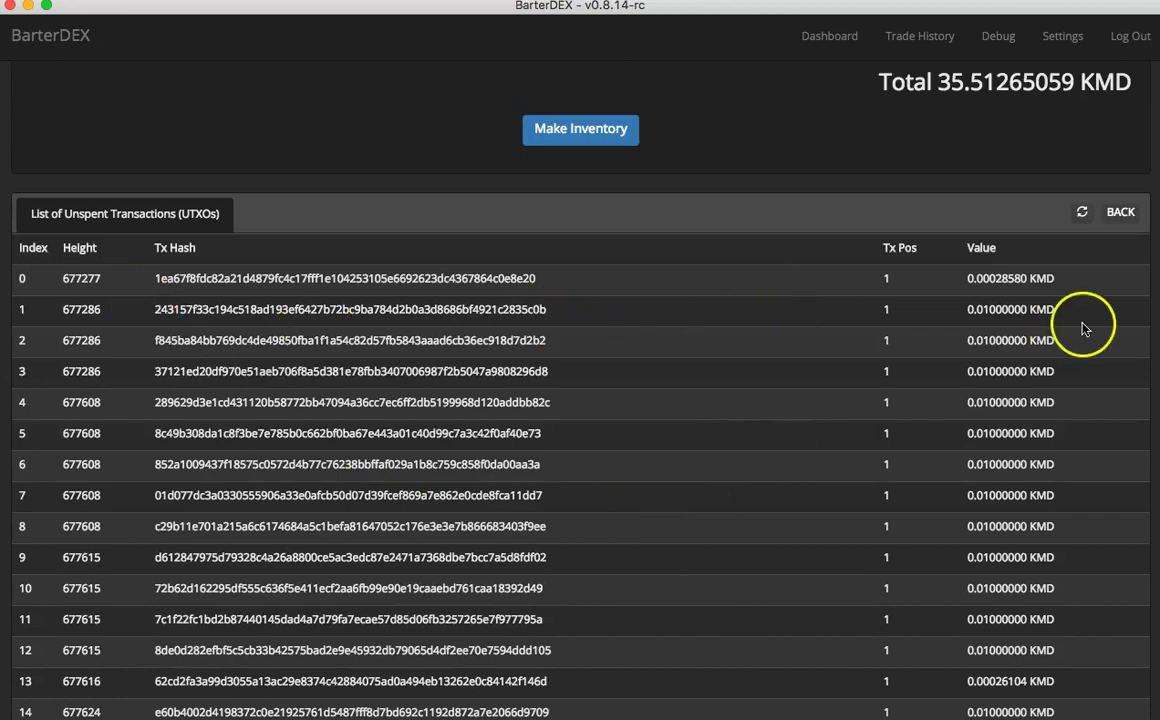
scroll(853, 459, "up", 5)
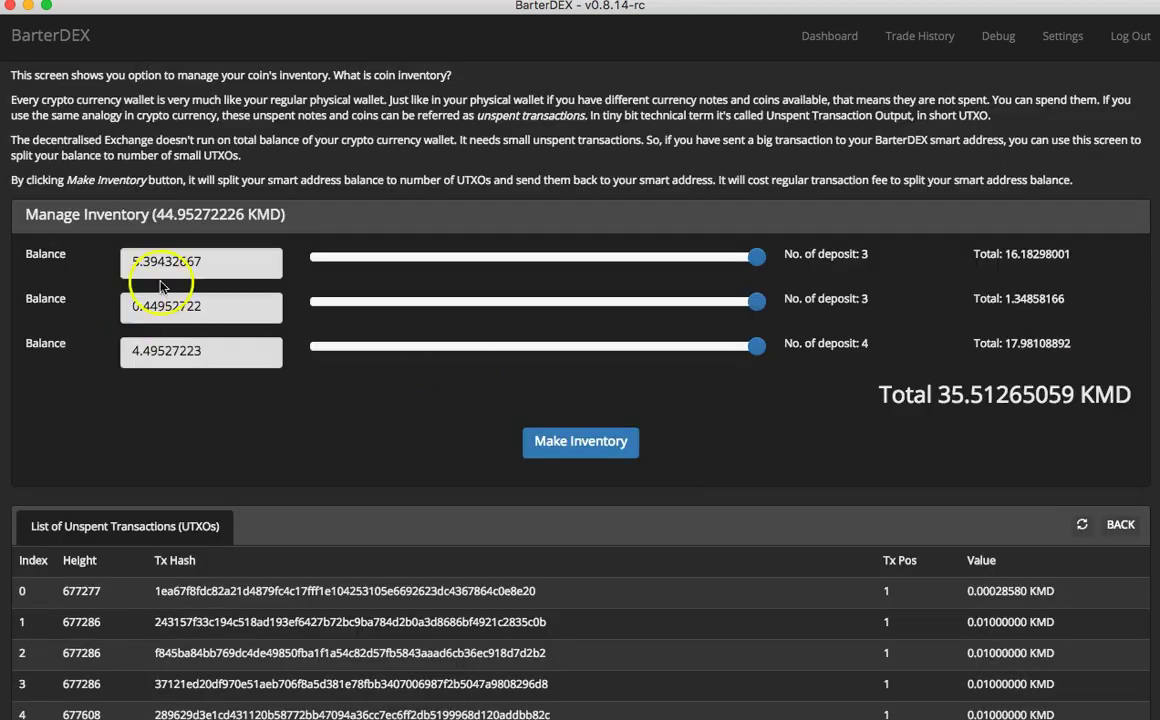
Step: Examine the suggested split balances in the KMD inventory alongside the existing unspent transactions
left_click_drag(209, 262, 126, 261)
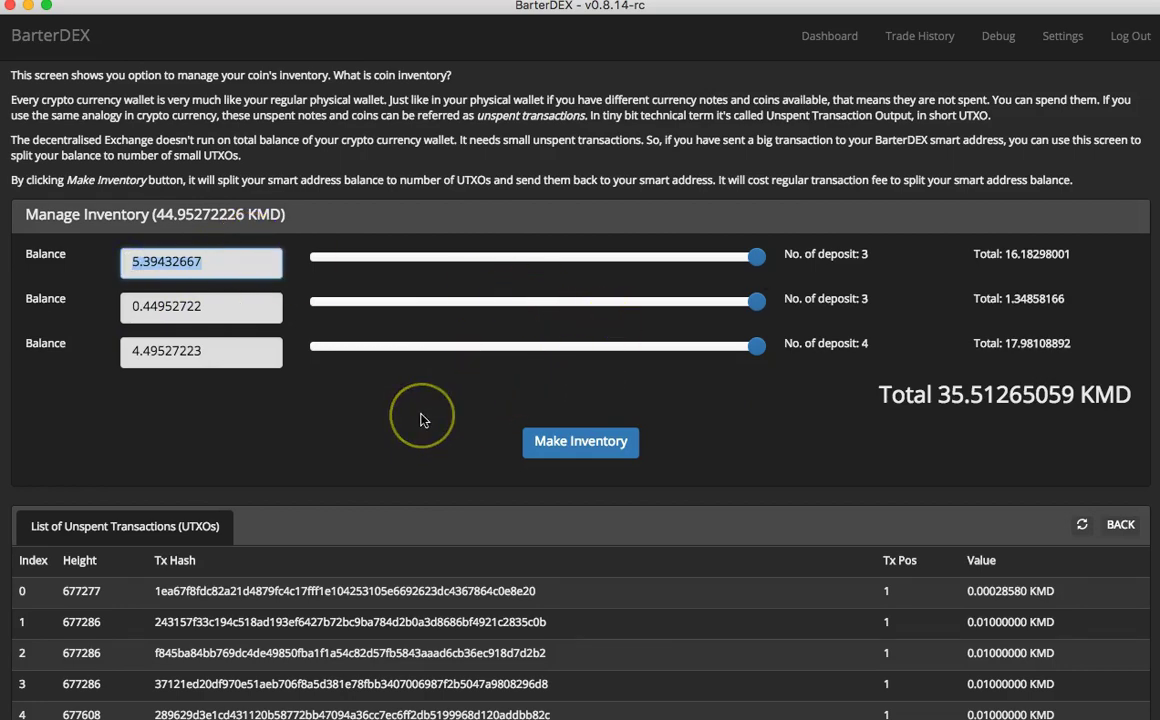
scroll(420, 420, "down", 3)
scroll(421, 420, "down", 20)
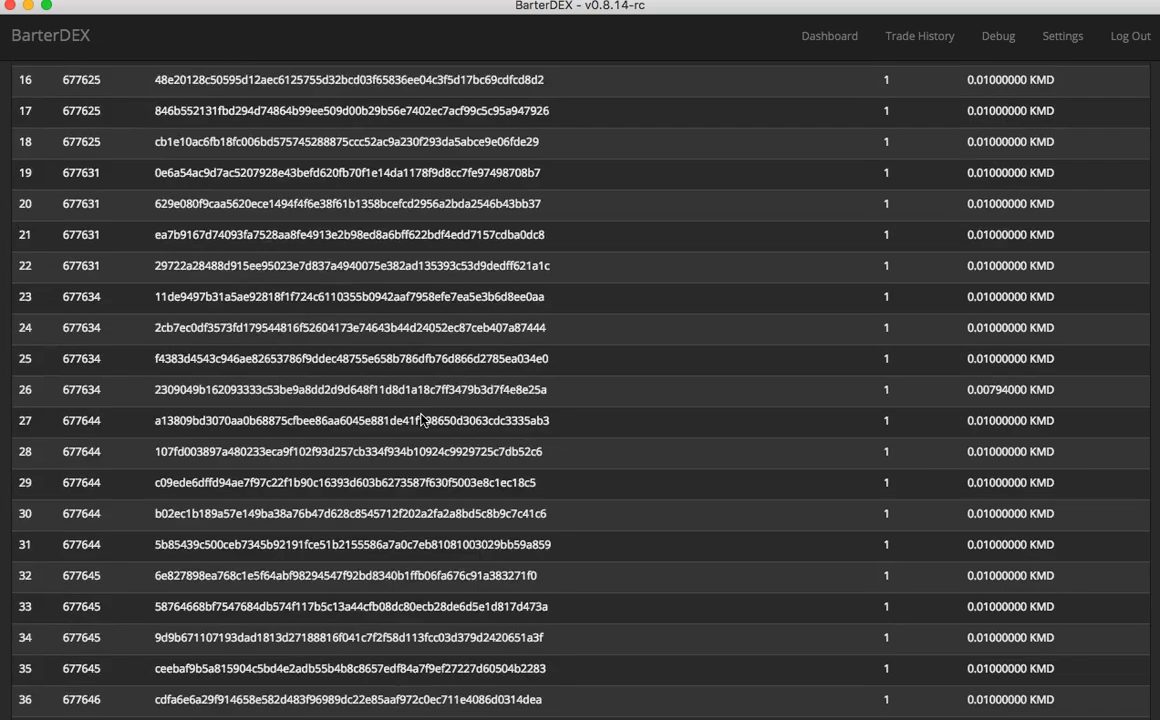
scroll(421, 420, "up", 18)
scroll(440, 412, "up", 7)
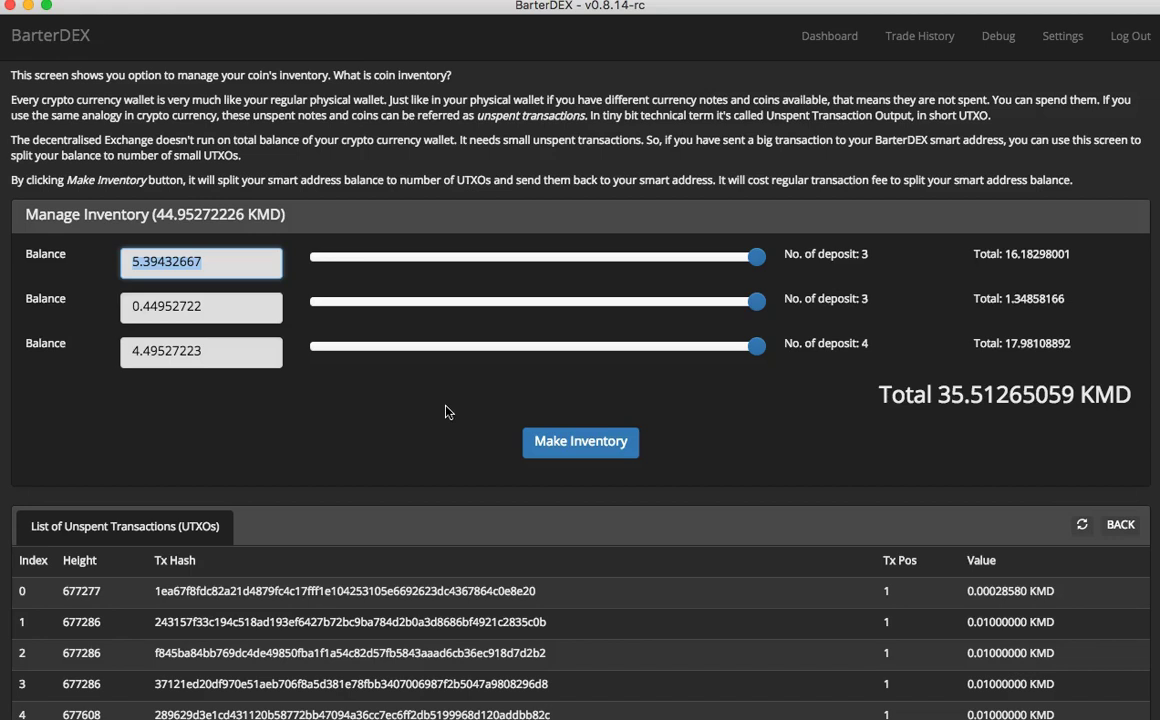
left_click(214, 261)
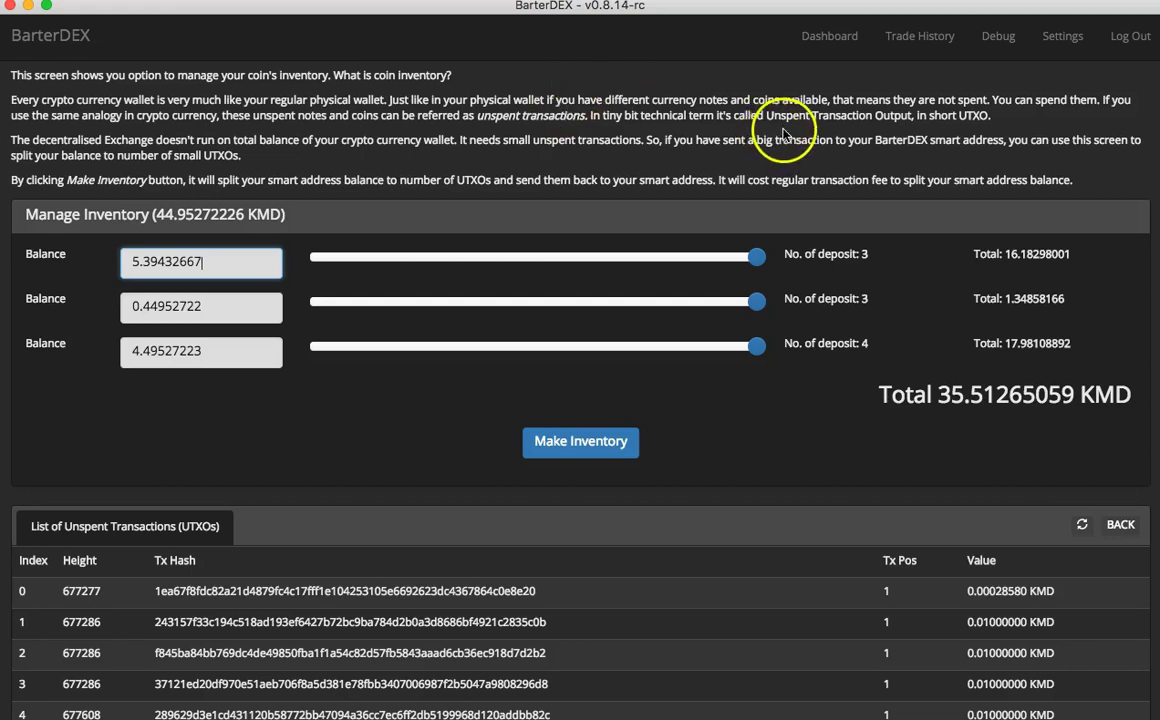
scroll(757, 142, "down", 3)
scroll(750, 148, "up", 3)
Step: Return to the dashboard, review the portfolio coins, and open the exchange for Litecoin (LTC)
left_click(820, 42)
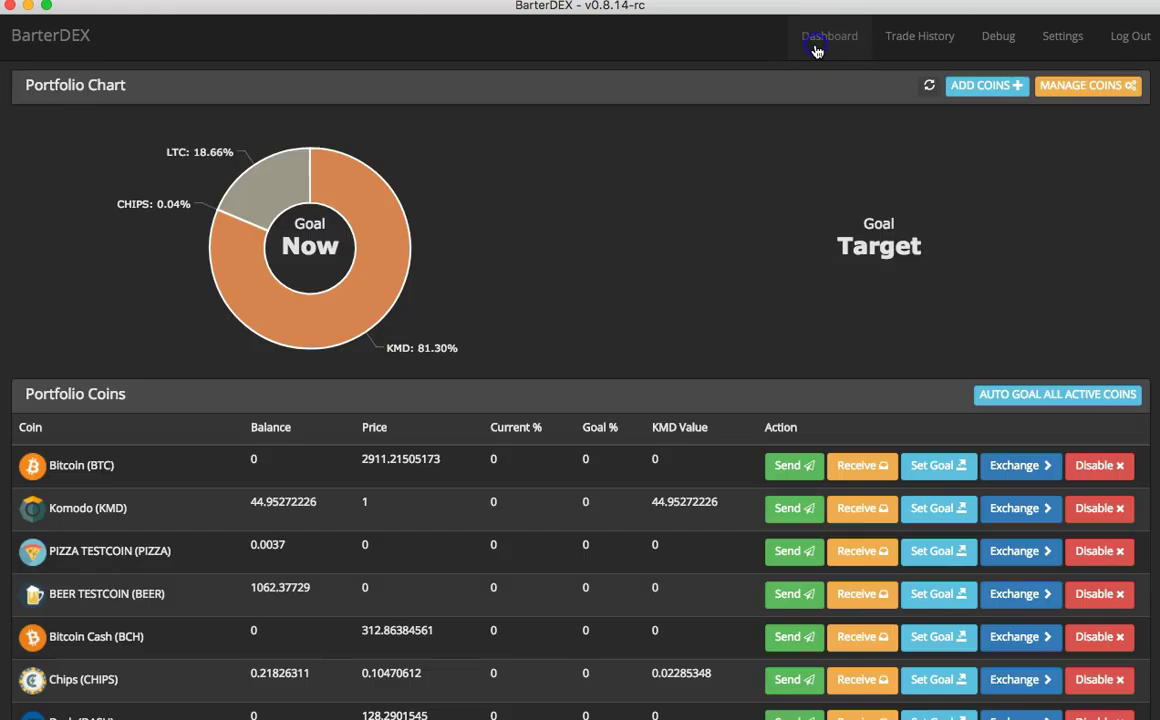
scroll(745, 500, "down", 2)
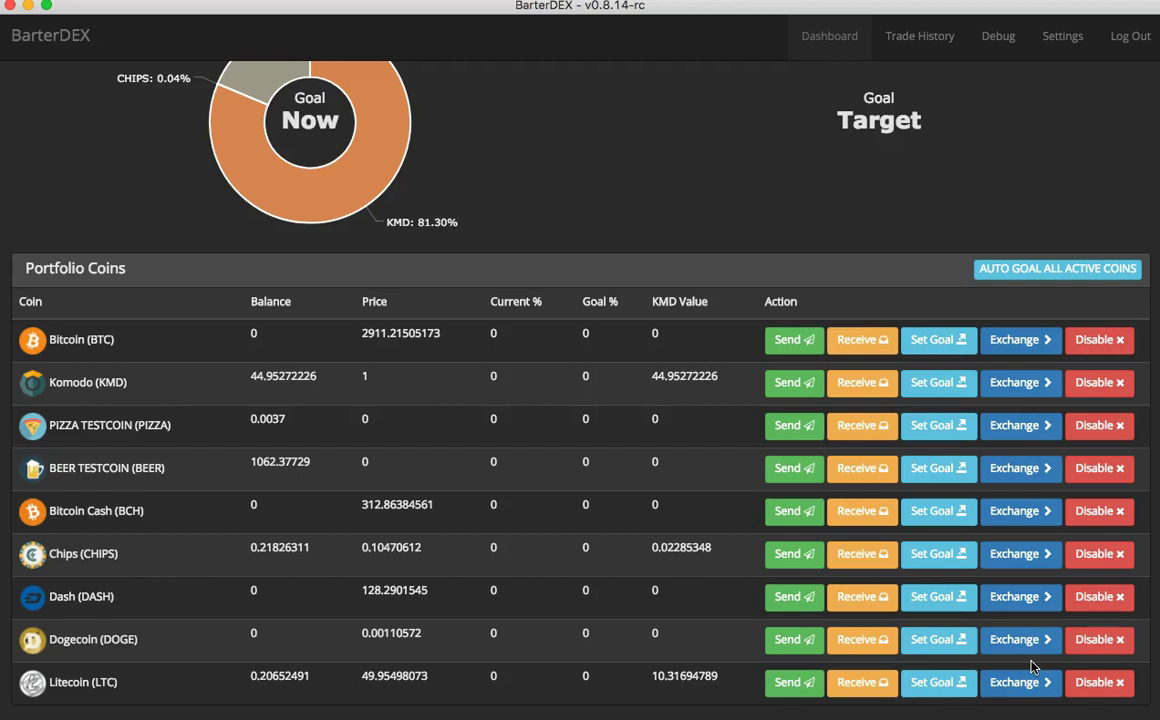
scroll(608, 608, "up", 1)
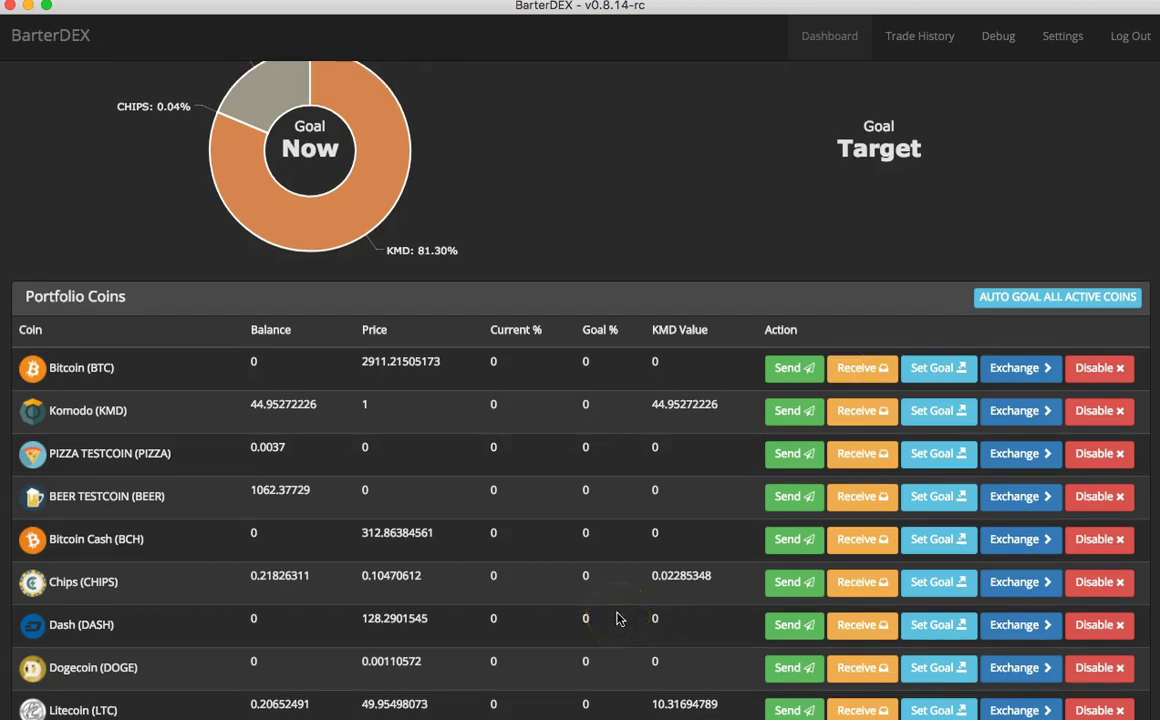
scroll(618, 620, "down", 1)
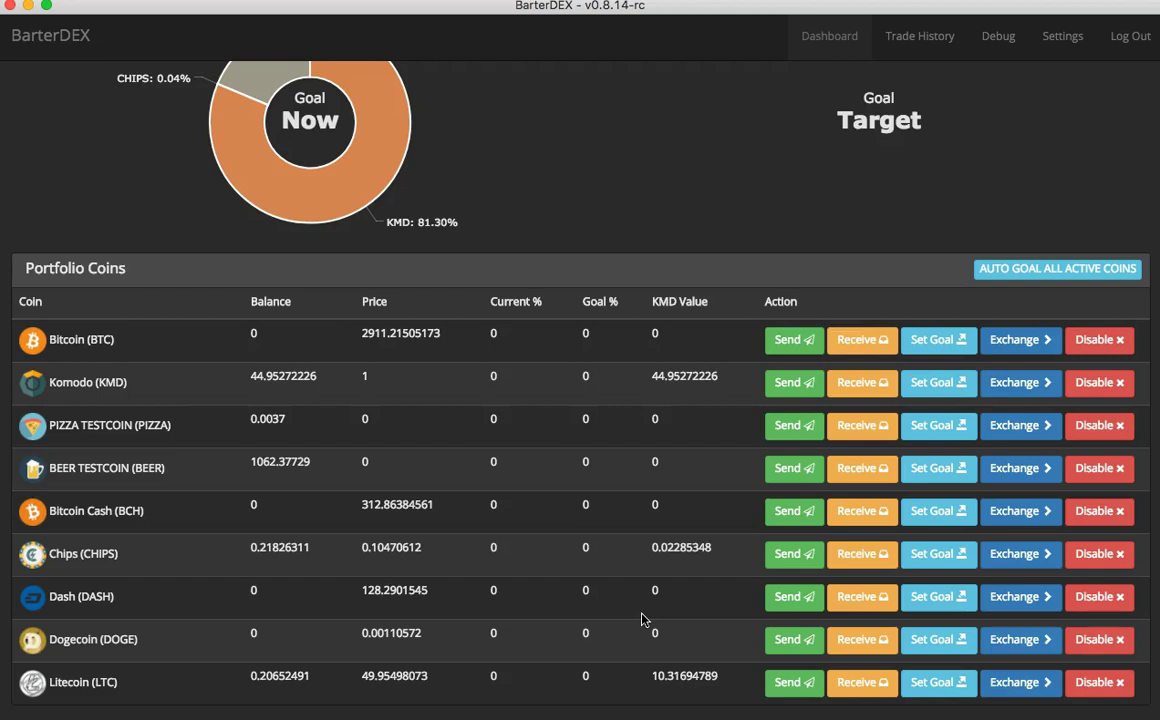
scroll(663, 618, "up", 5)
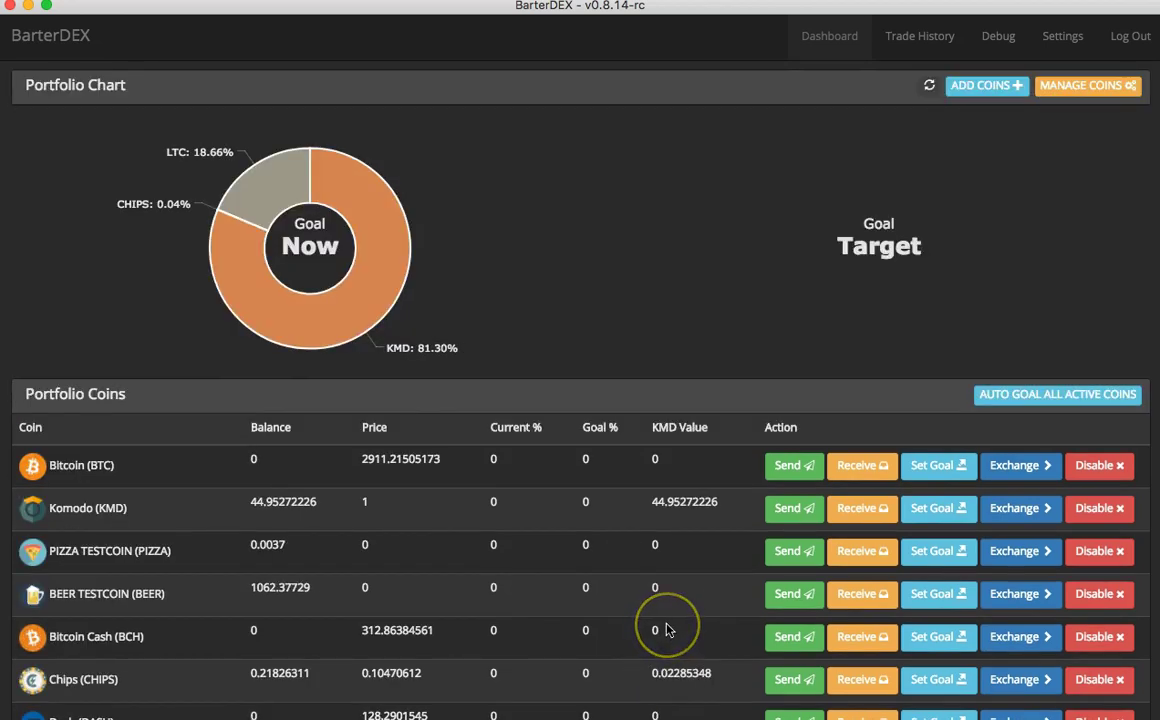
scroll(667, 629, "down", 5)
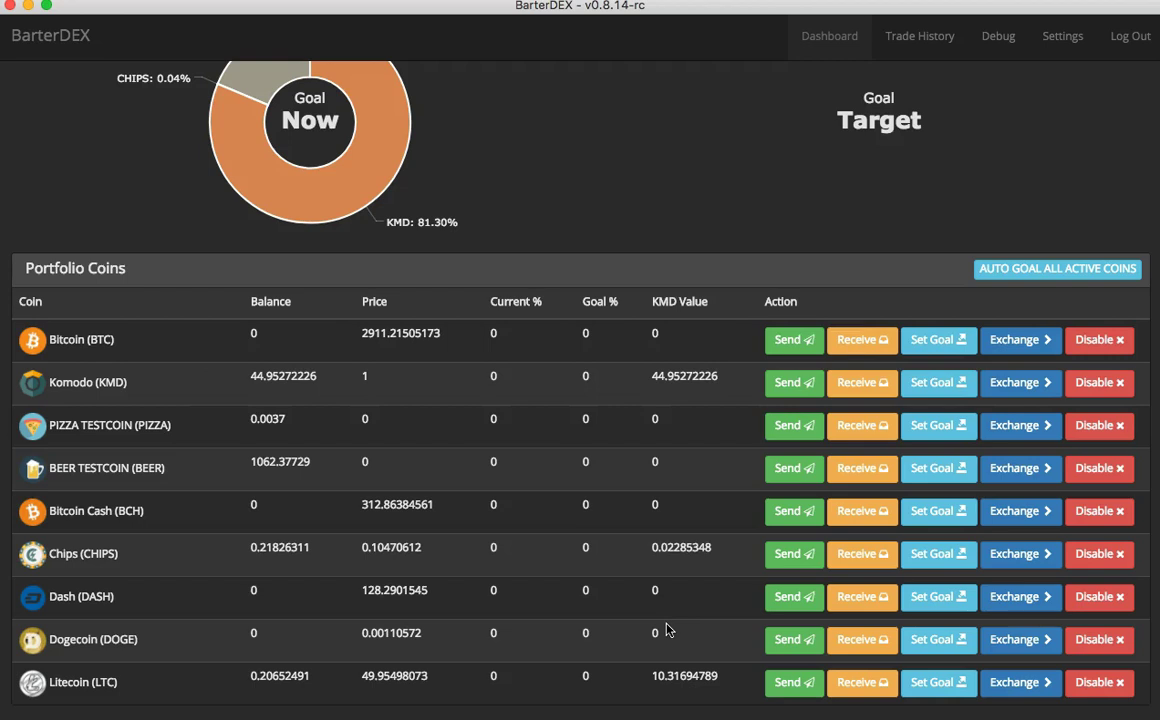
left_click(1020, 684)
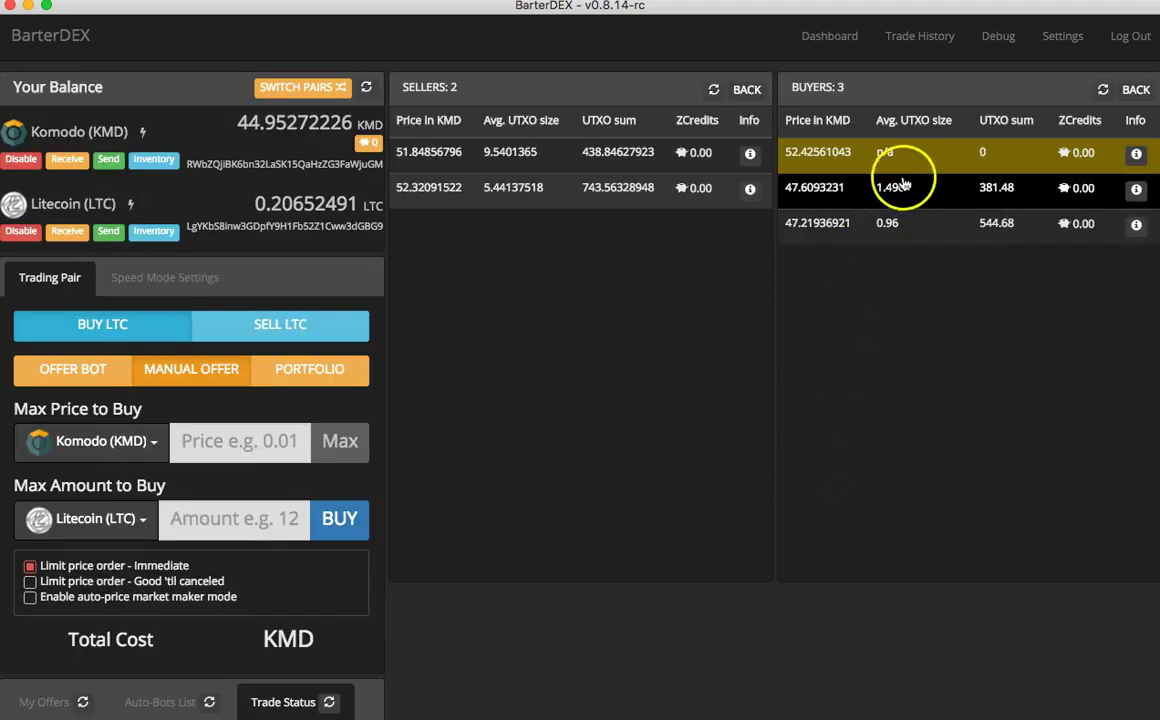
Step: Select the highlighted buyer offer priced at 52.42561043 KMD and examine its address and age details
left_click(980, 158)
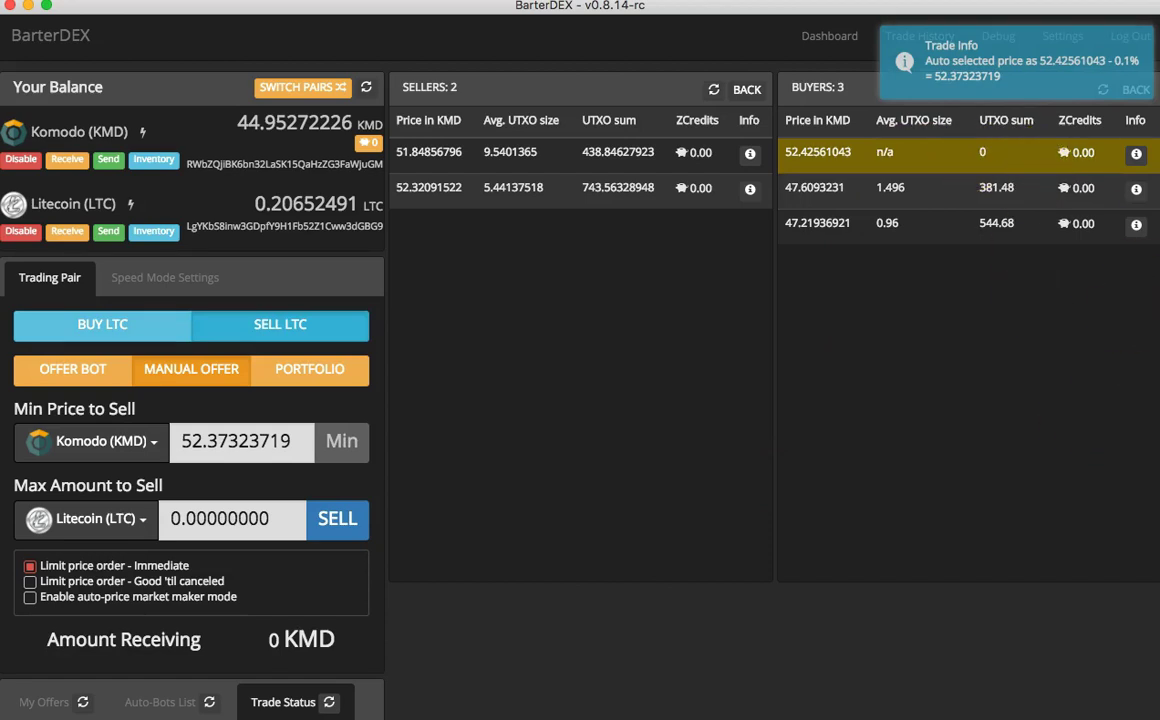
left_click(1136, 153)
double_click(463, 80)
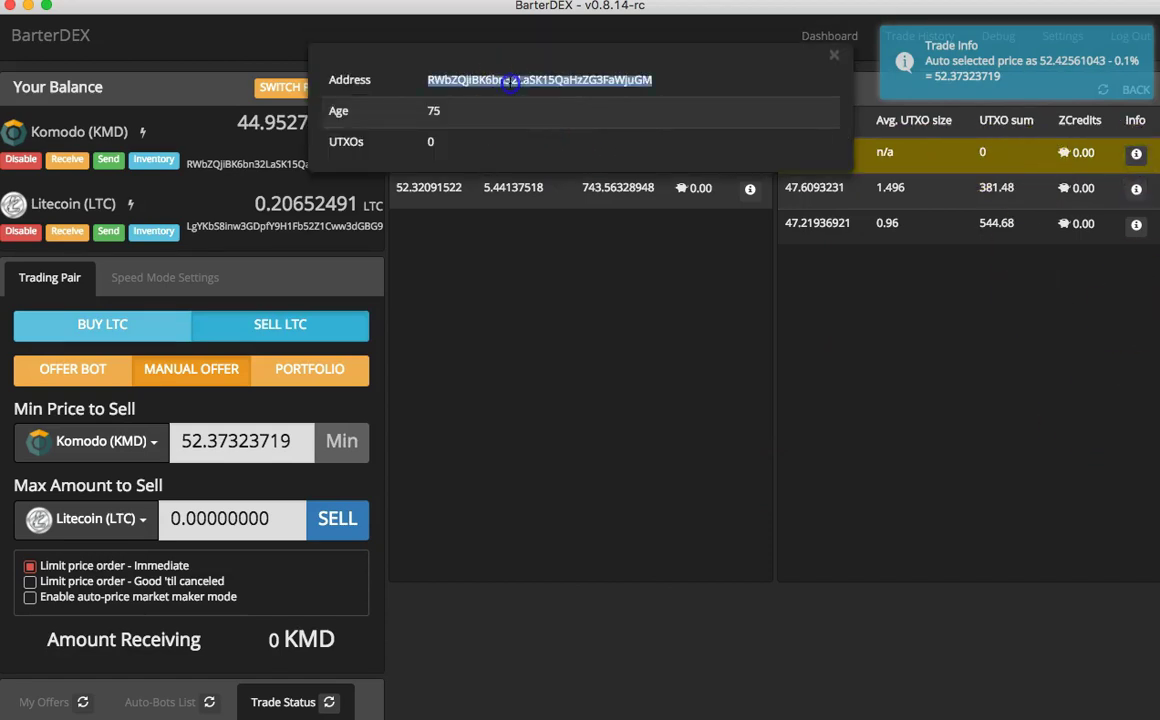
left_click(833, 55)
left_click(1140, 157)
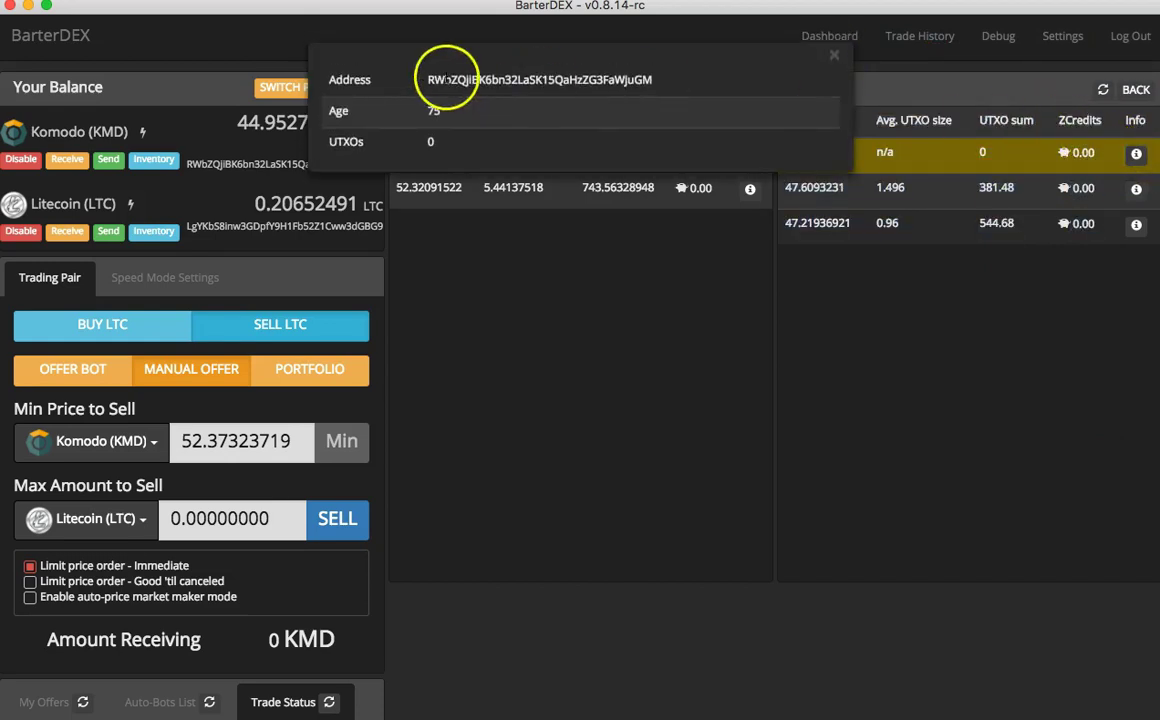
left_click_drag(659, 86, 330, 75)
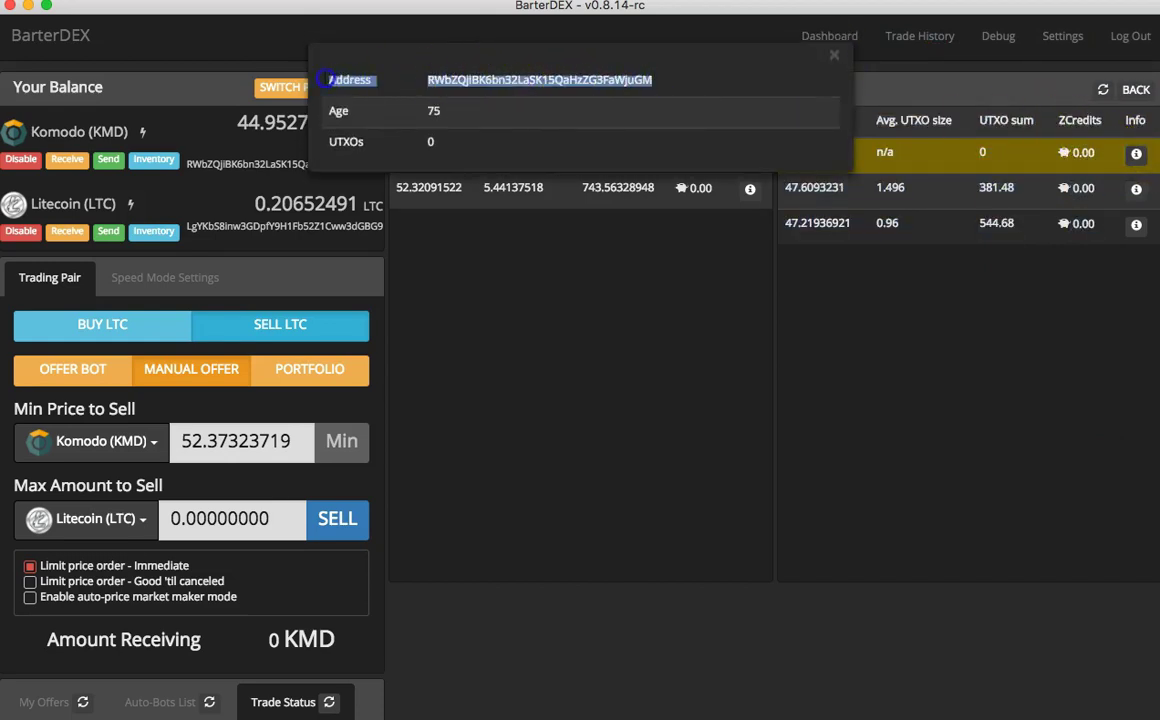
left_click_drag(452, 110, 427, 109)
left_click(838, 62)
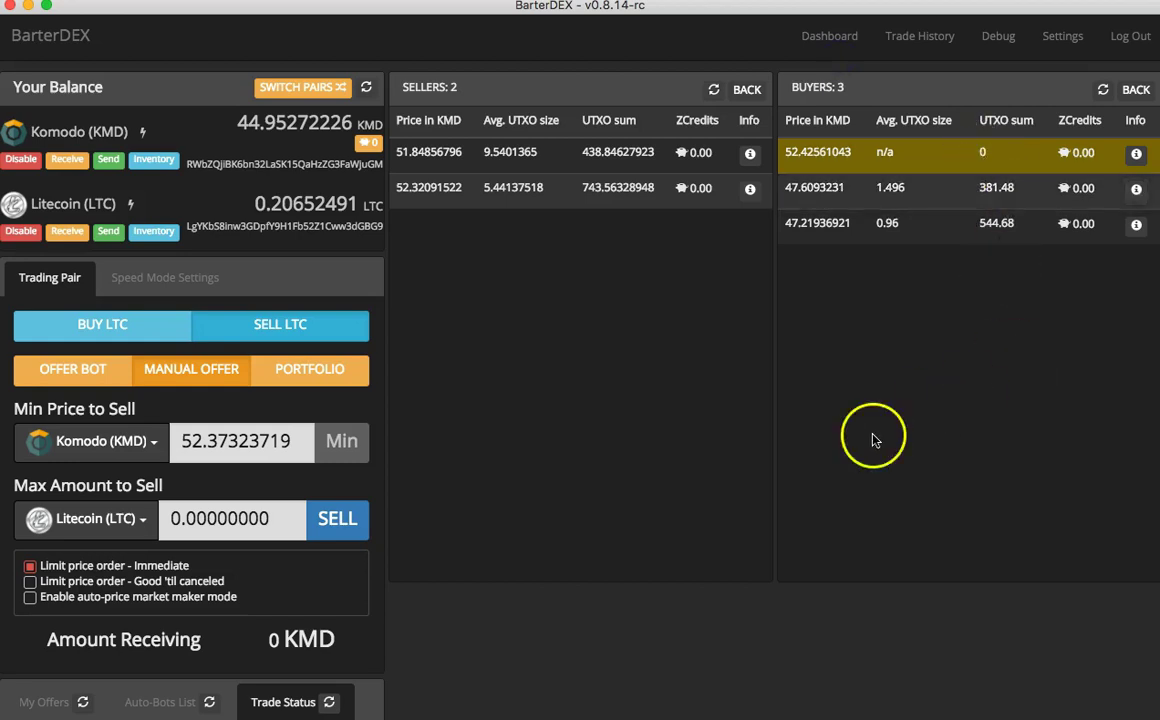
Step: Examine the trade status entries and the list of own offers for the Litecoin and Komodo pair
scroll(870, 455, "down", 5)
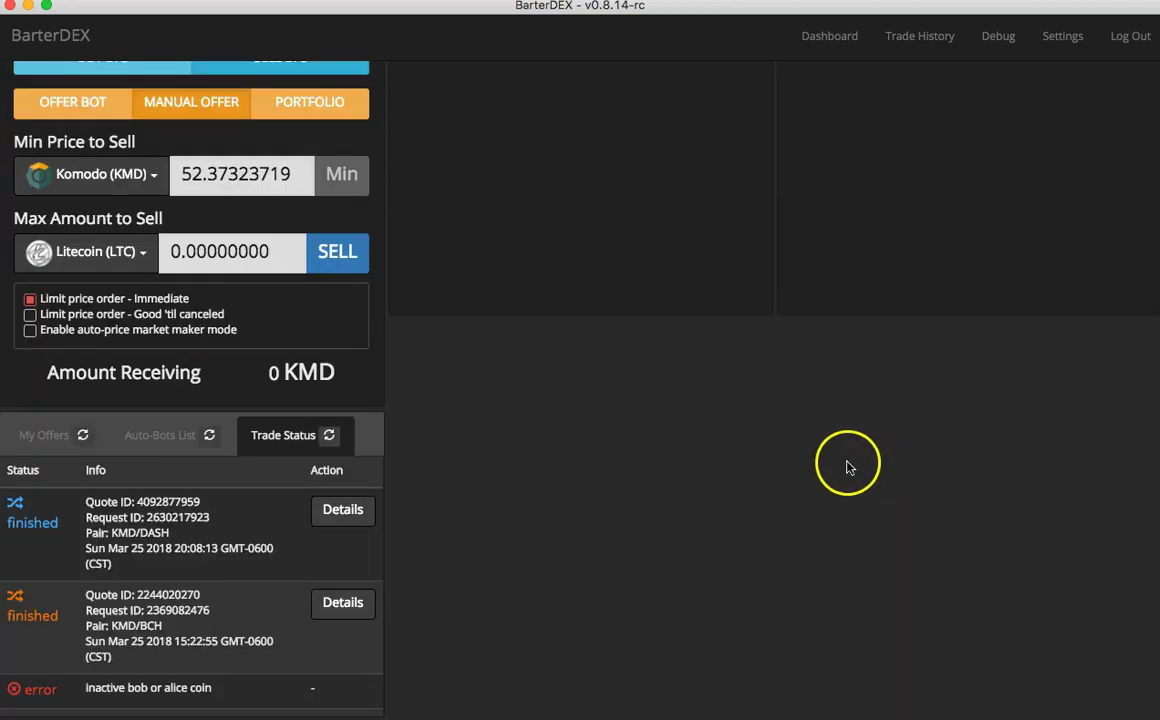
scroll(834, 472, "up", 5)
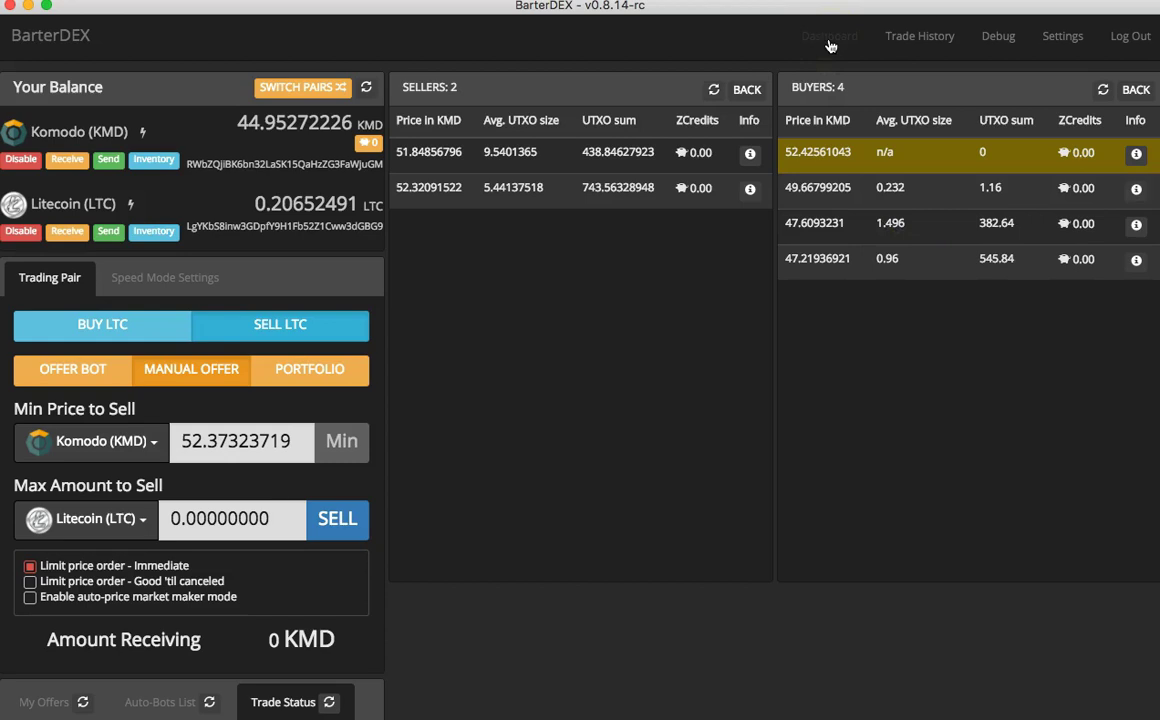
scroll(738, 344, "down", 5)
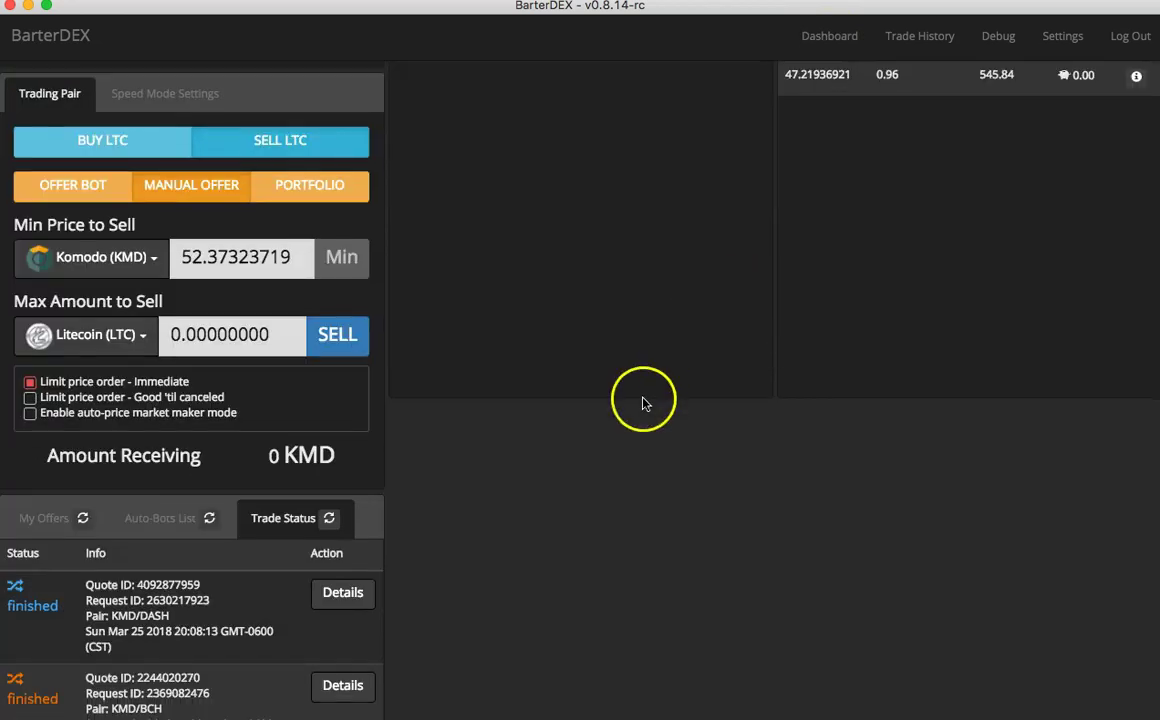
scroll(690, 345, "up", 5)
scroll(560, 480, "down", 7)
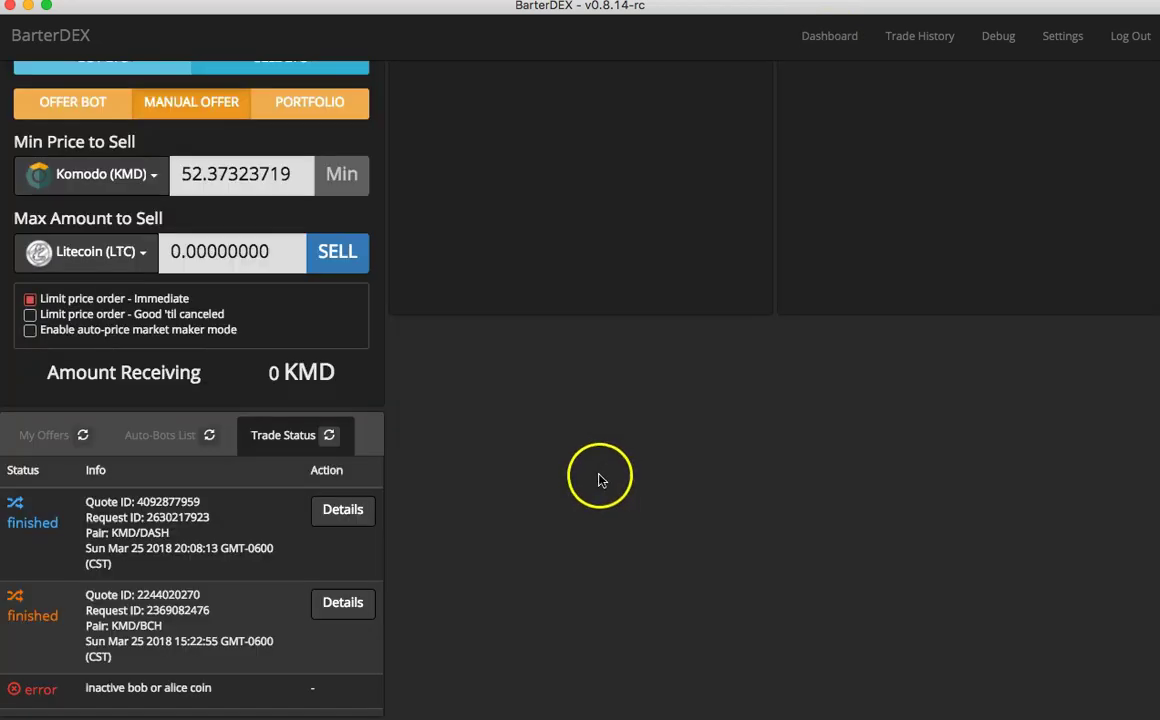
left_click(45, 436)
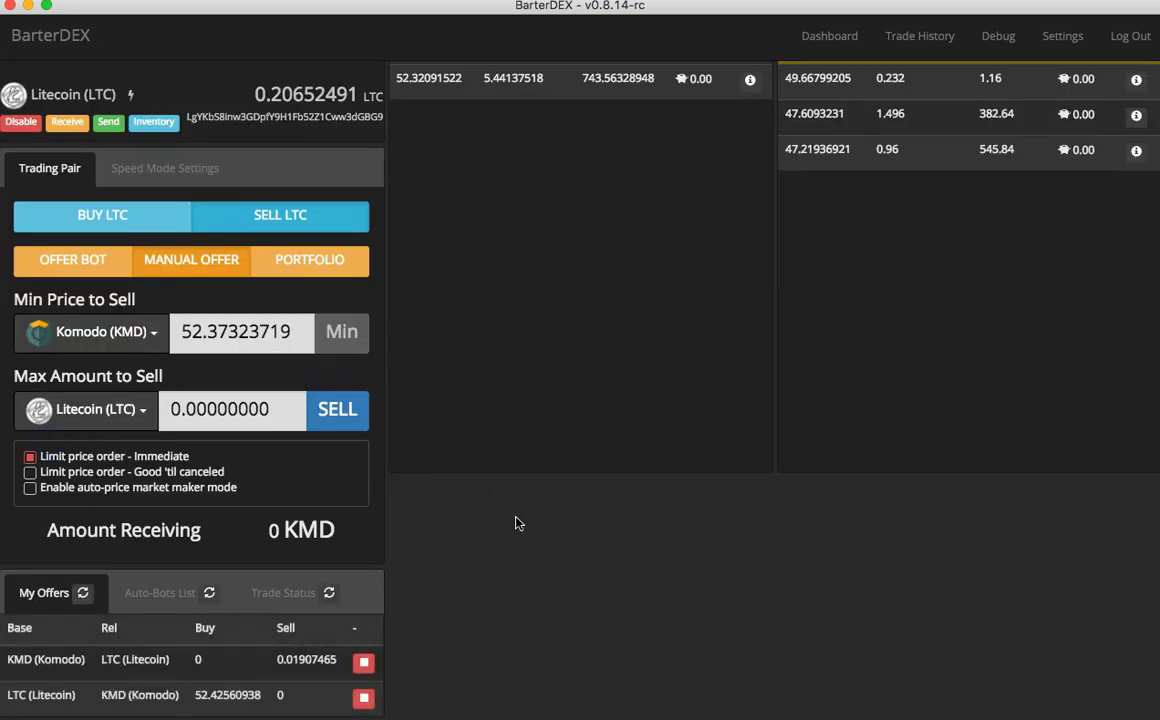
left_click(524, 519)
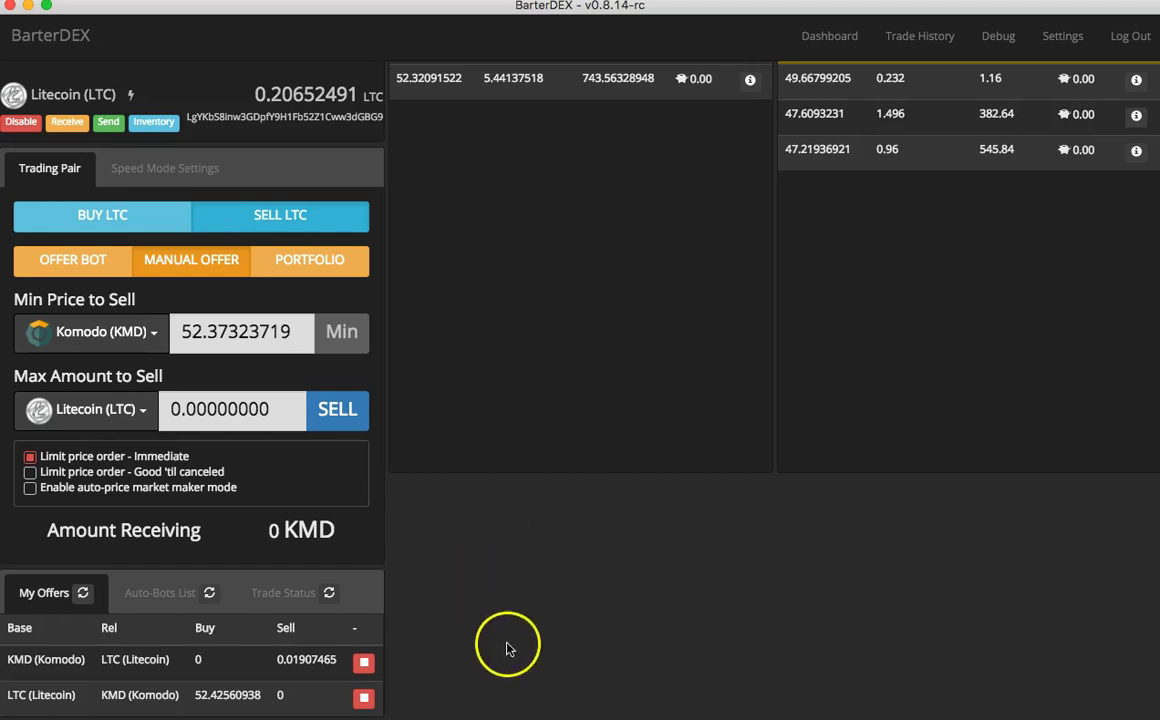
Step: Cancel the open offers between Komodo (KMD) and Litecoin (LTC) in the list of own offers
left_click(366, 665)
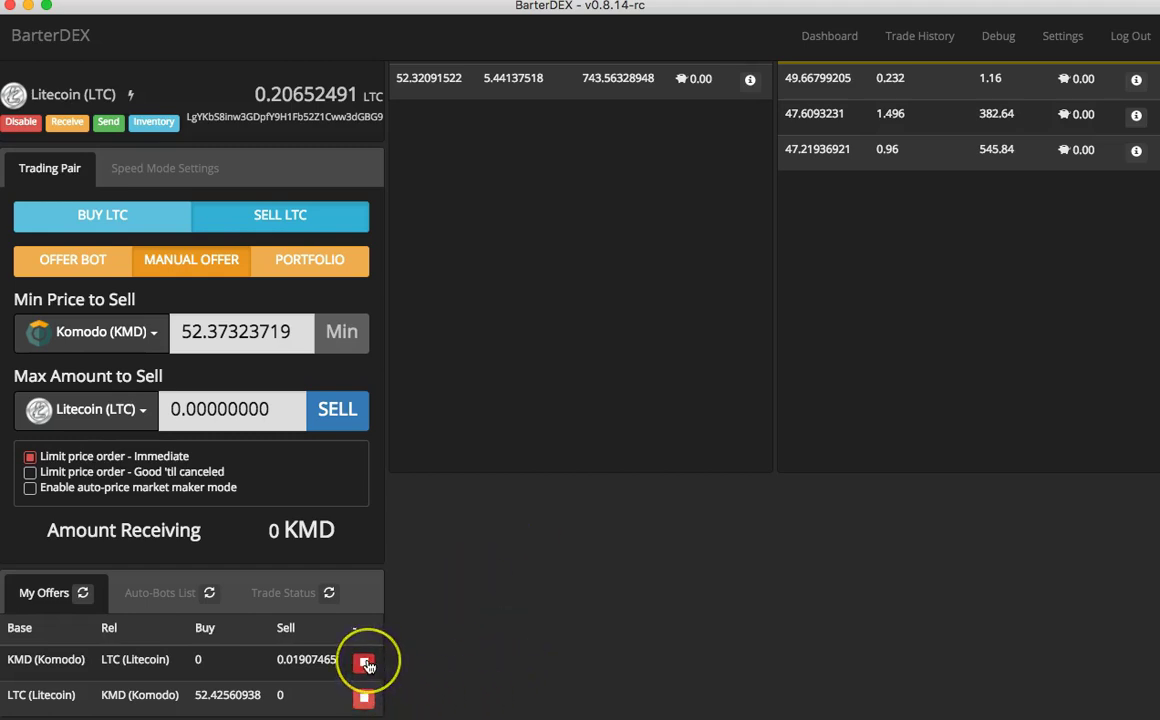
left_click(157, 593)
left_click(72, 678)
left_click(358, 679)
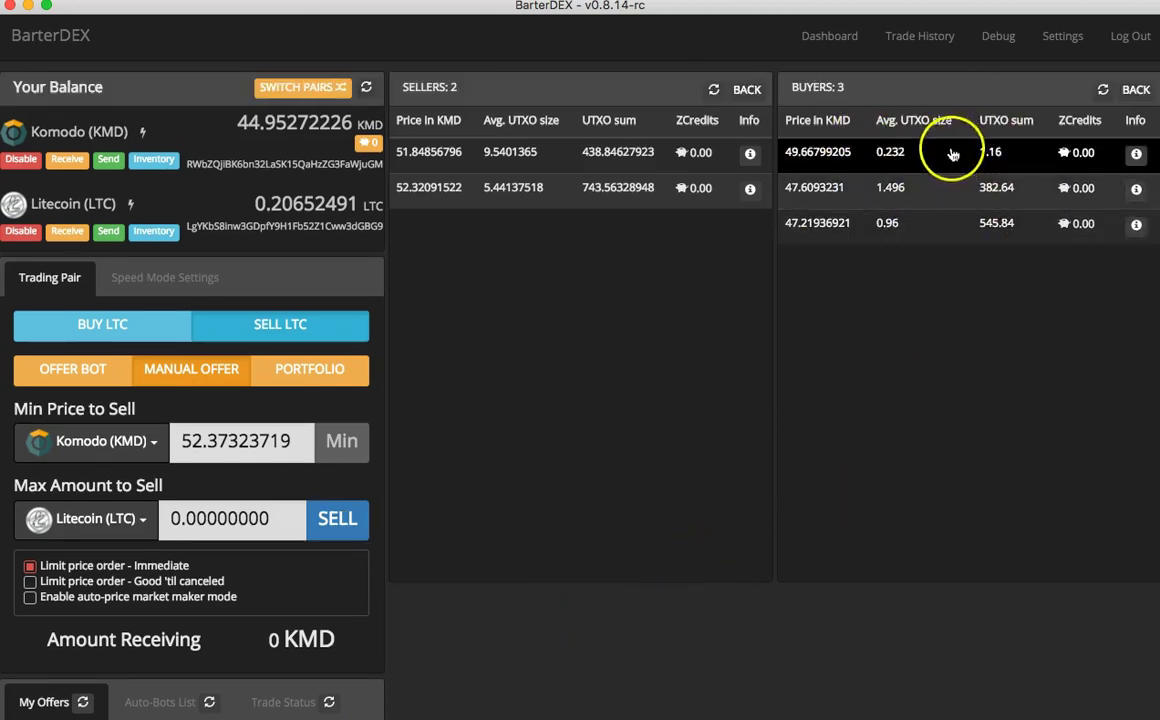
Step: Return to the dashboard and open the exchange for Chips (CHIPS) from the portfolio
left_click(829, 36)
scroll(641, 427, "down", 3)
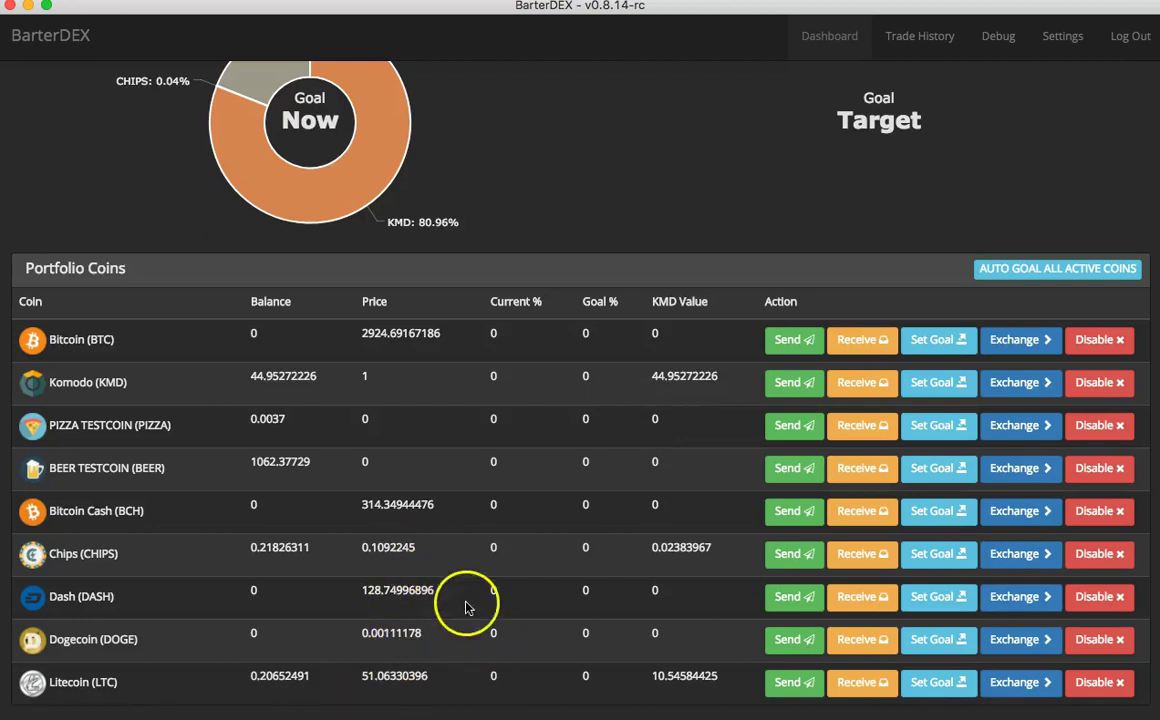
left_click(1022, 554)
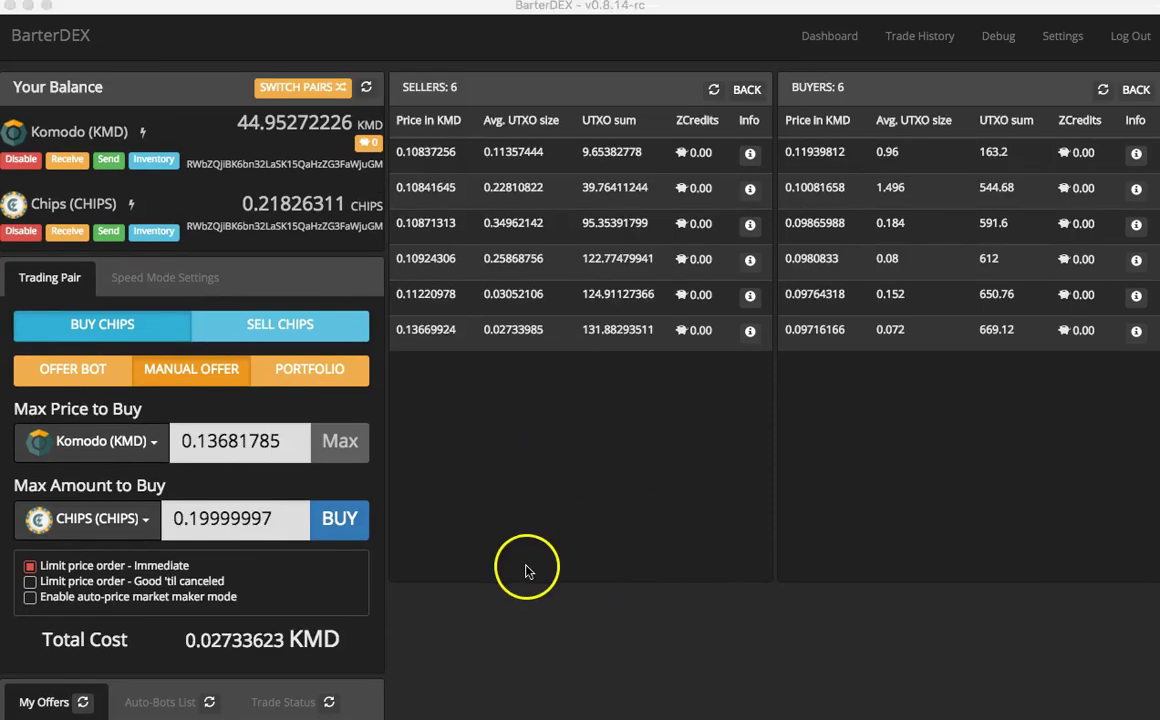
scroll(526, 570, "down", 2)
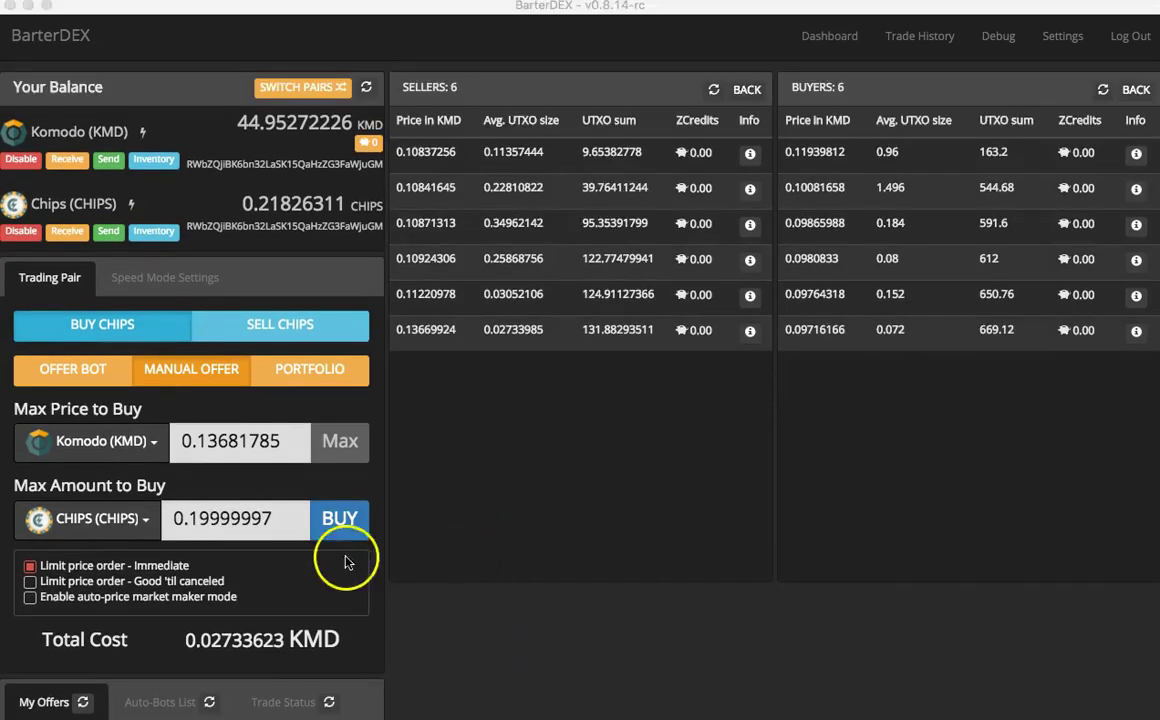
Step: Use the seller offer priced at 0.10871313 KMD to fill in the maximum price for the Chips purchase
left_click(551, 488)
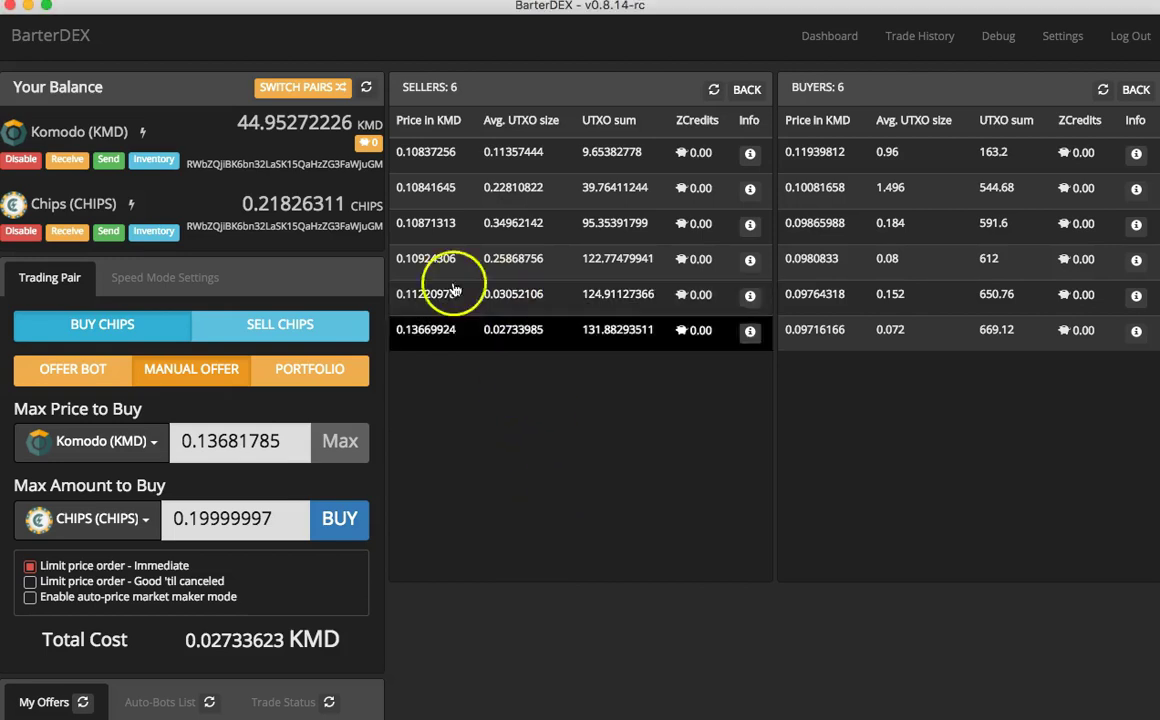
left_click(432, 223)
left_click(339, 518)
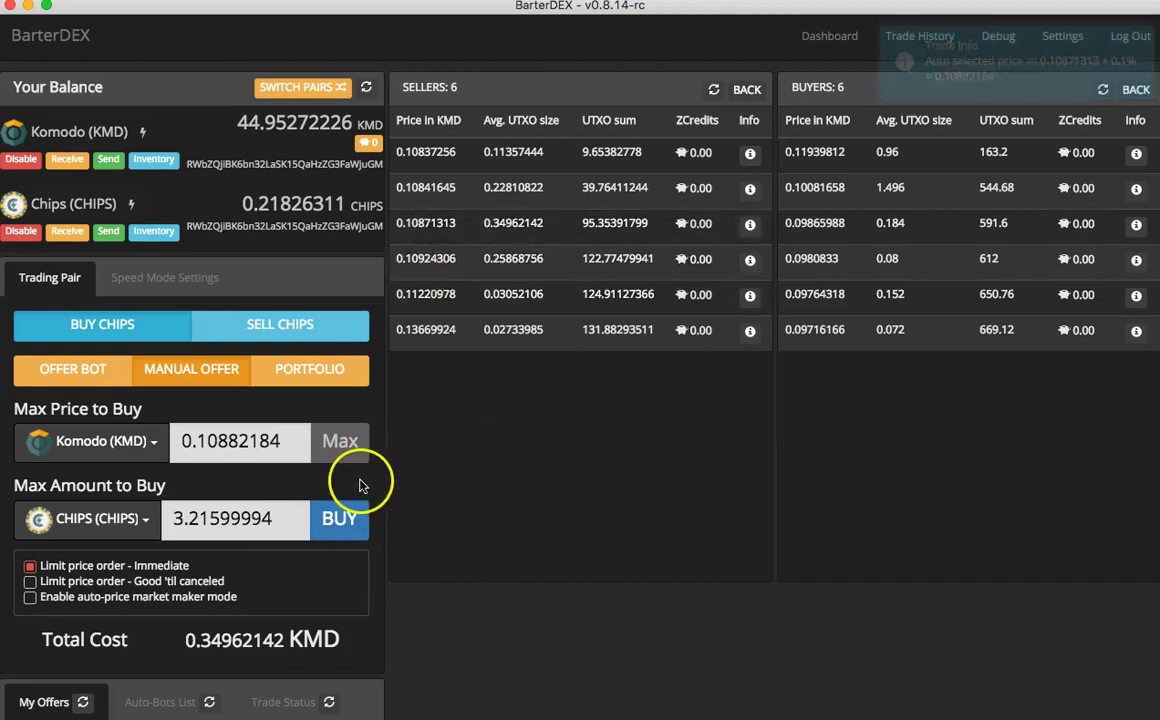
Step: Set the maximum amount to buy to 12 CHIPS and submit the buy order
left_click_drag(113, 486, 163, 486)
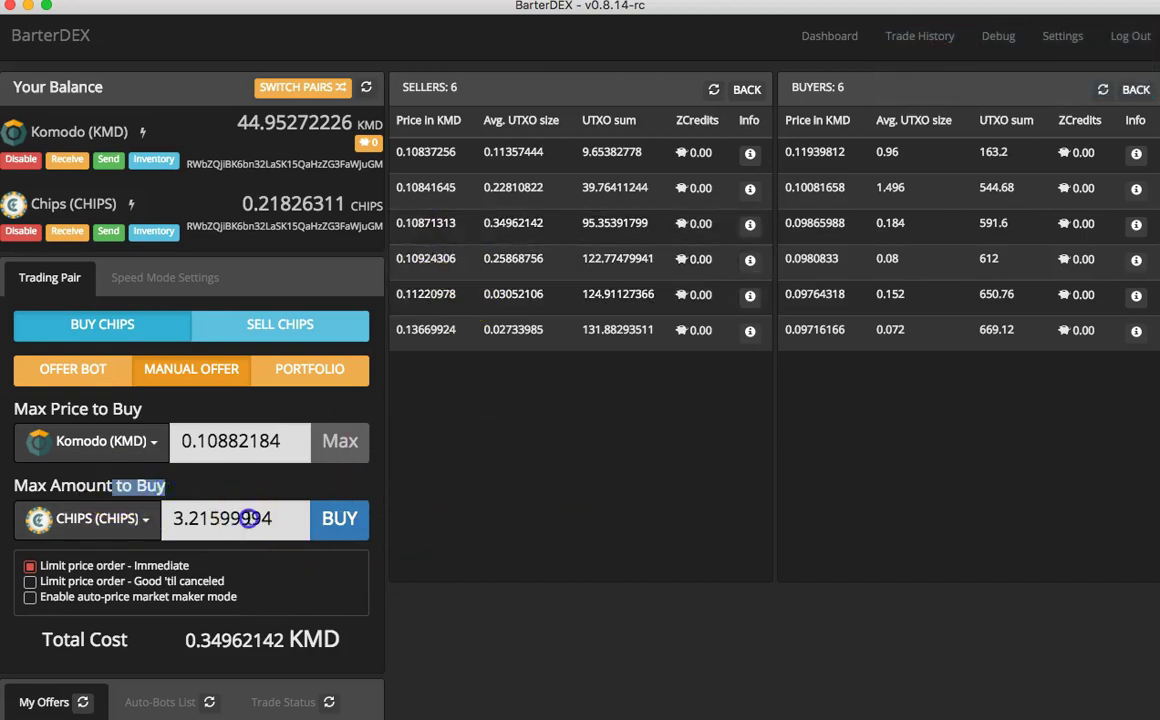
double_click(249, 518)
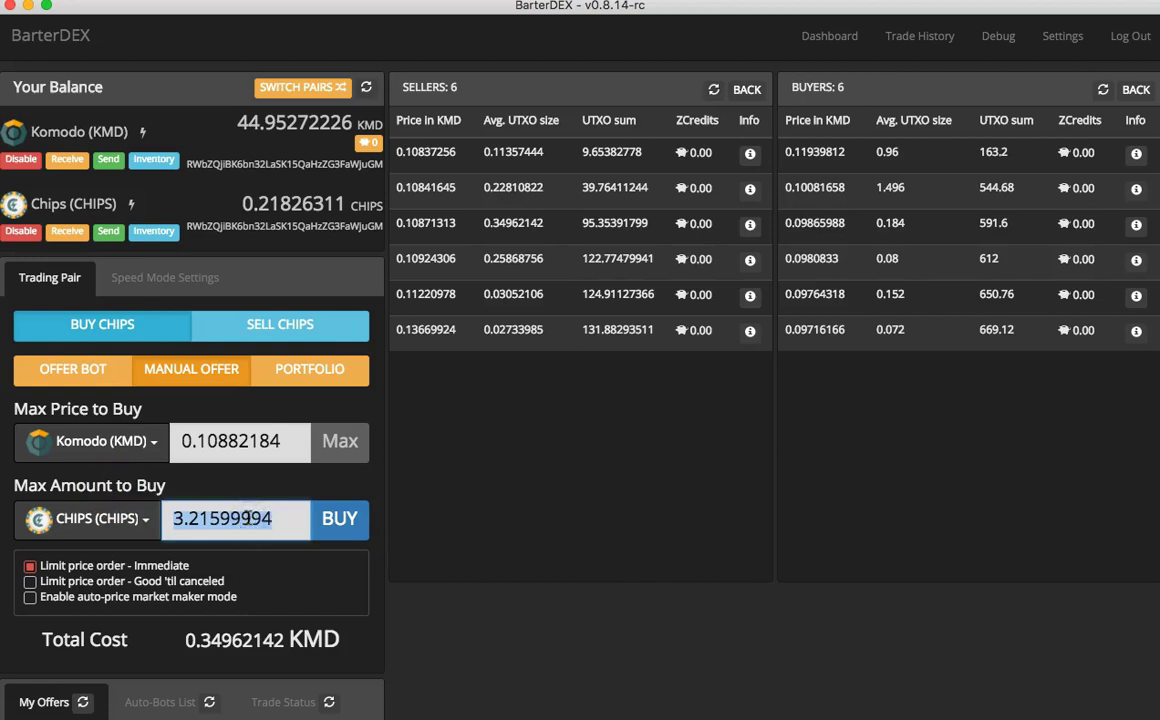
left_click(266, 510)
type("6")
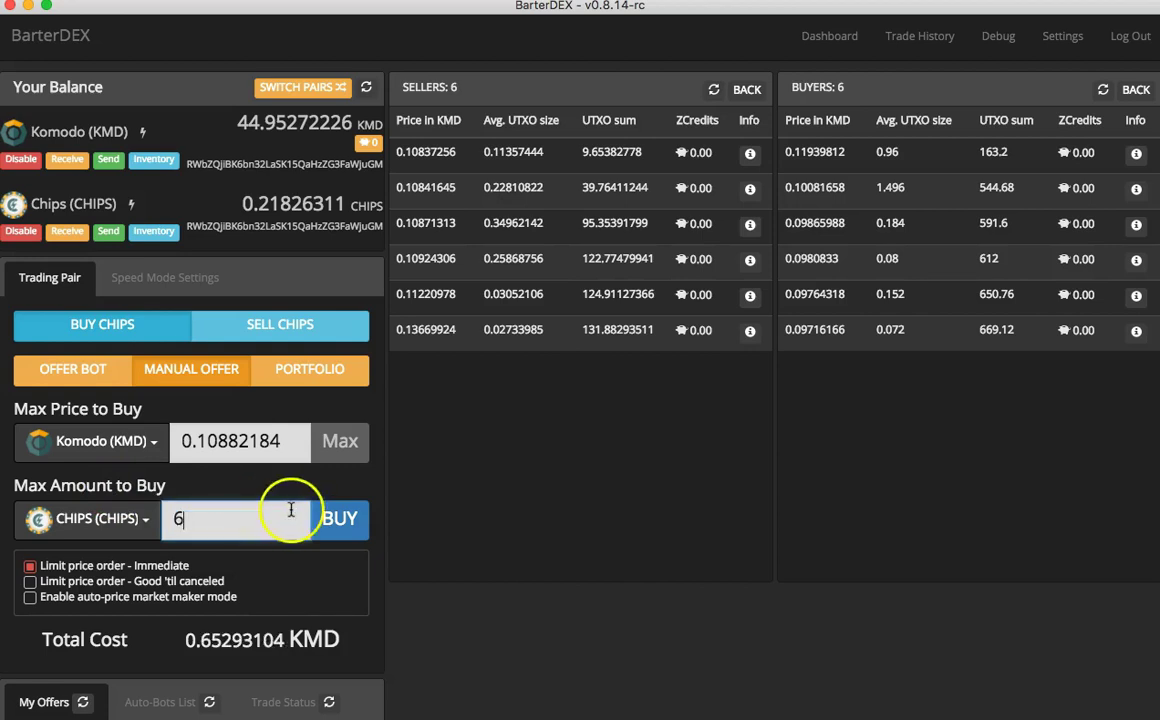
key("BackSpace")
type("12")
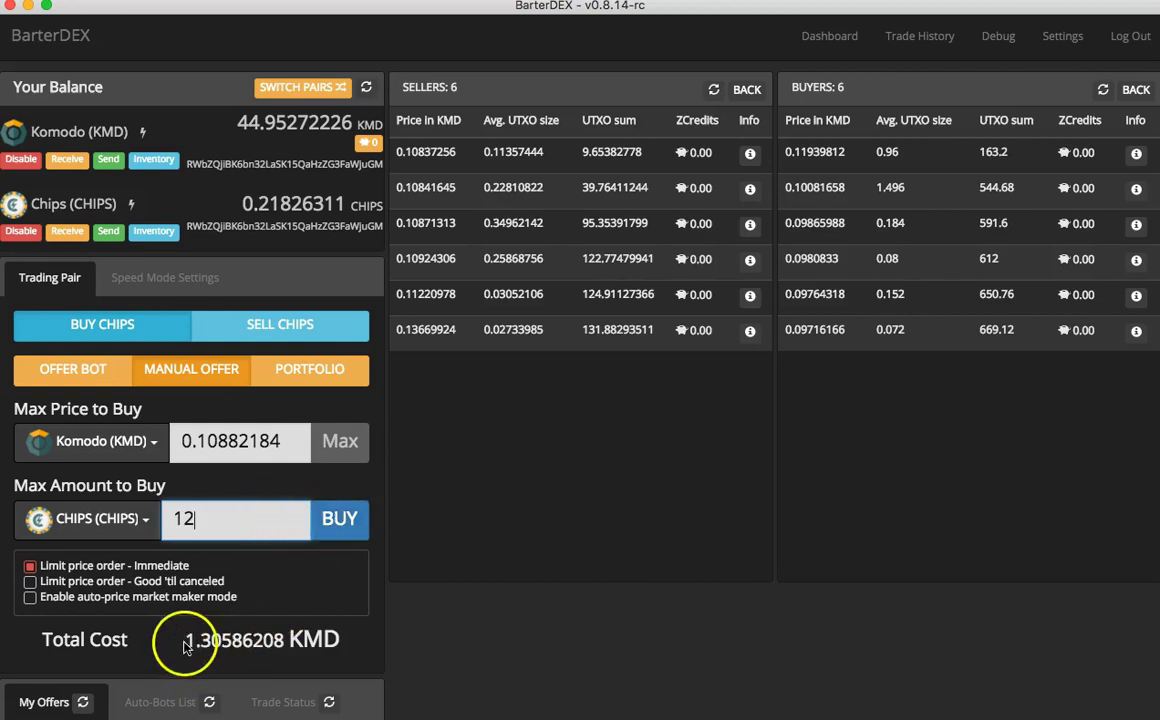
left_click(350, 525)
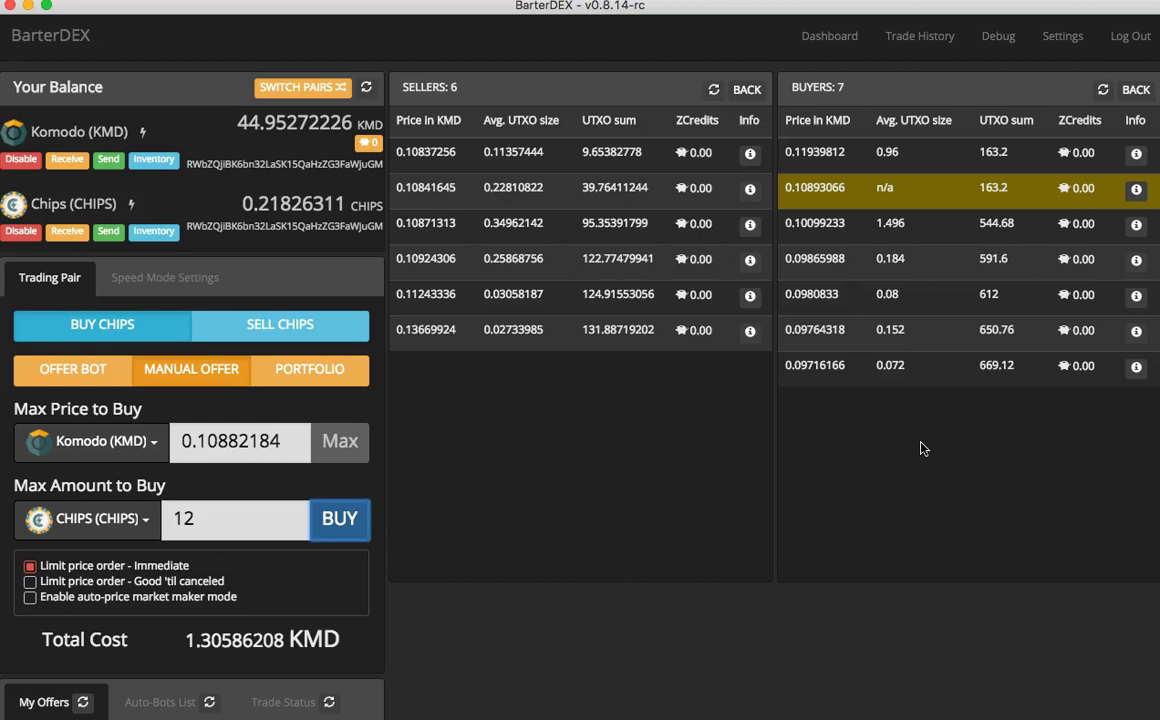
Step: Check the list of own offers for the Chips and Komodo pair
scroll(922, 447, "down", 2)
scroll(922, 447, "down", 1)
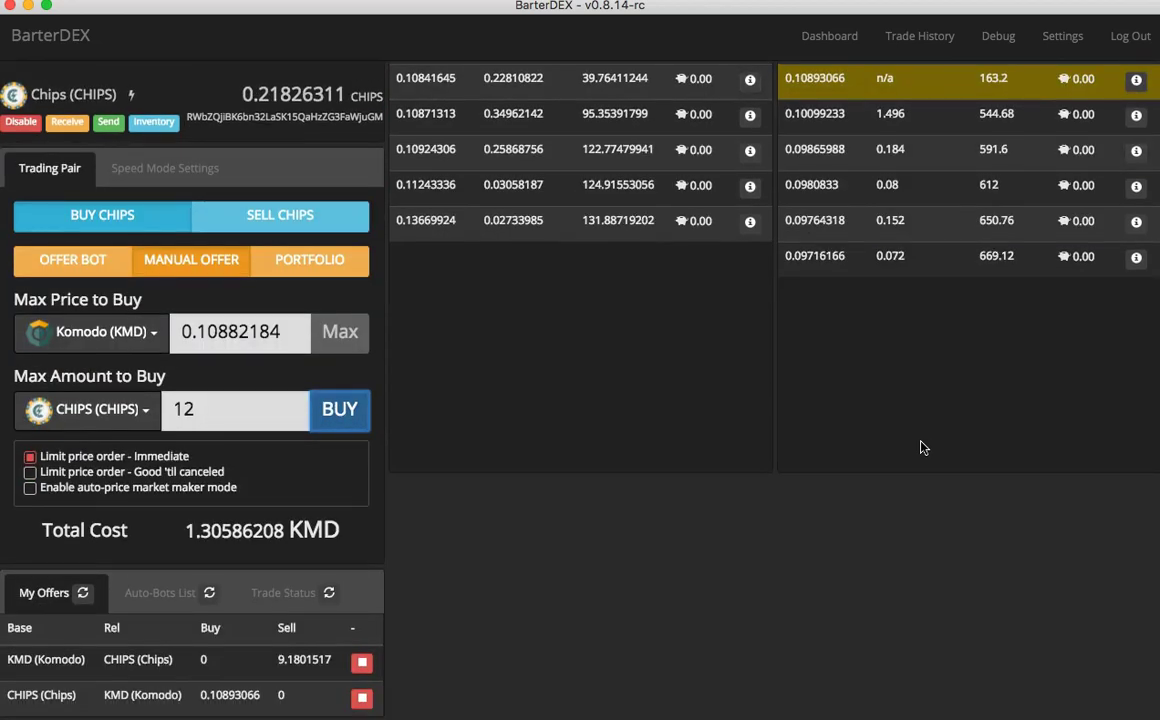
scroll(922, 447, "up", 3)
Step: Return to the dashboard and review the list of portfolio coins
left_click(822, 38)
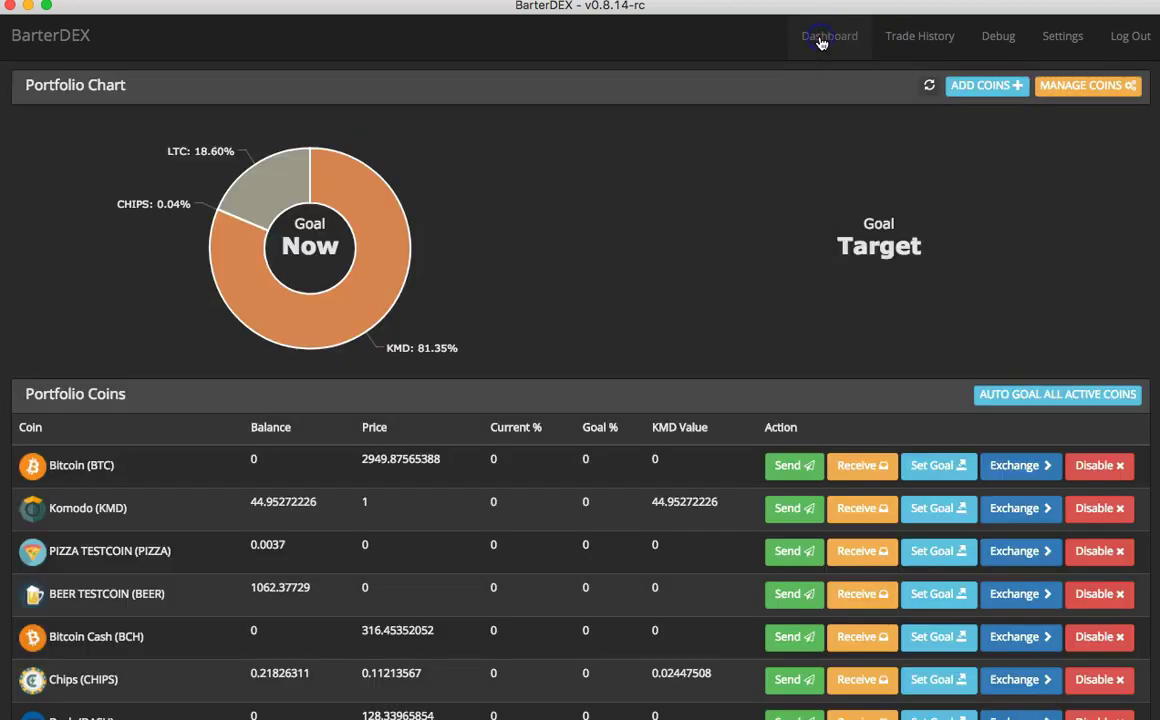
scroll(676, 392, "down", 1)
scroll(676, 392, "down", 3)
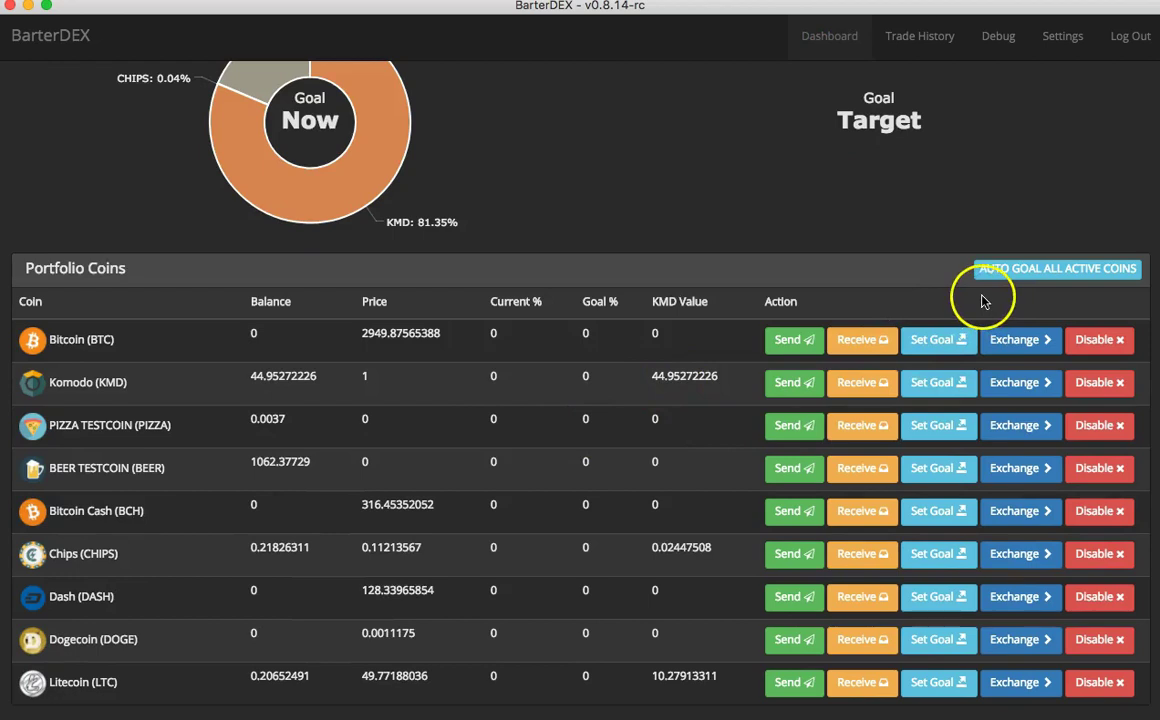
scroll(982, 300, "up", 4)
Step: View the coin and mode choices for adding a coin, and leave without enabling one
left_click(985, 86)
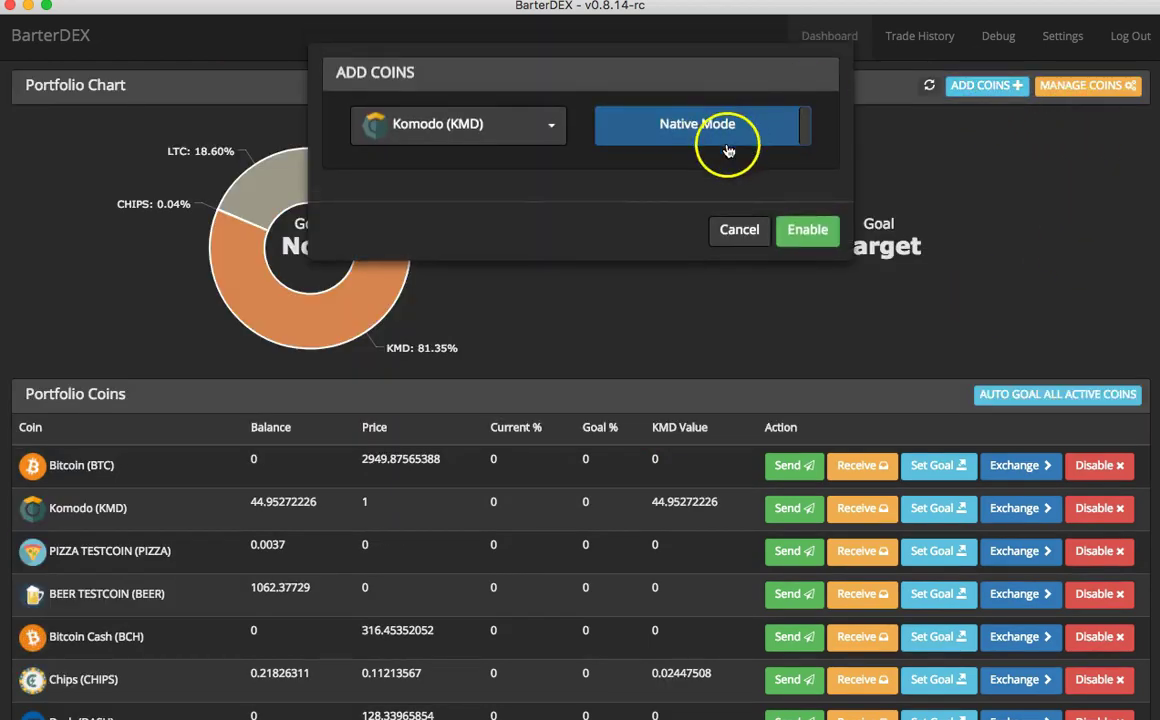
left_click(509, 143)
left_click(741, 229)
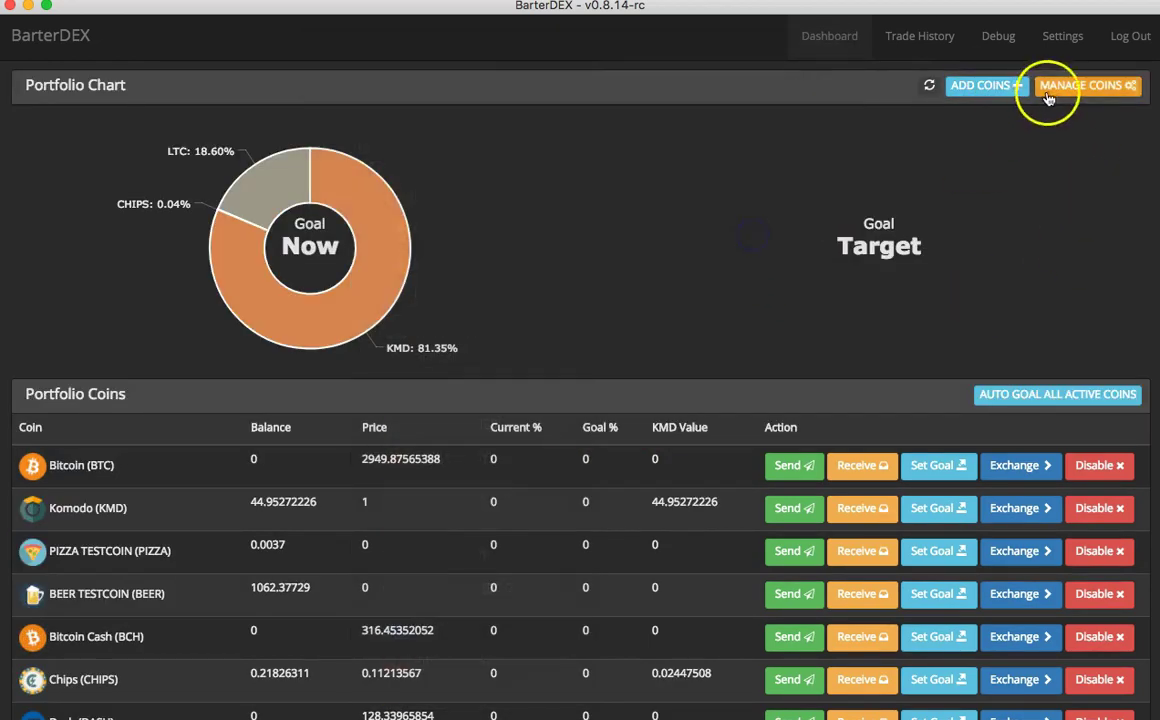
Step: Open the management page for the default startup coins from the dashboard
left_click(1075, 88)
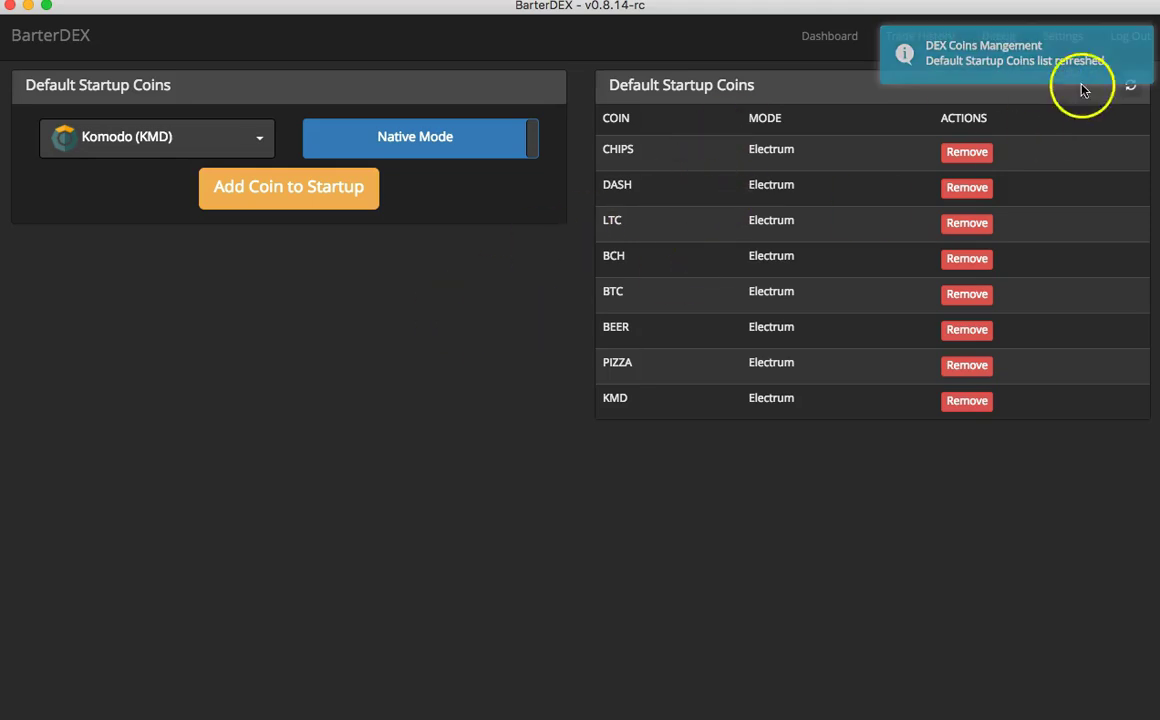
left_click(1100, 75)
left_click(820, 40)
left_click(1075, 87)
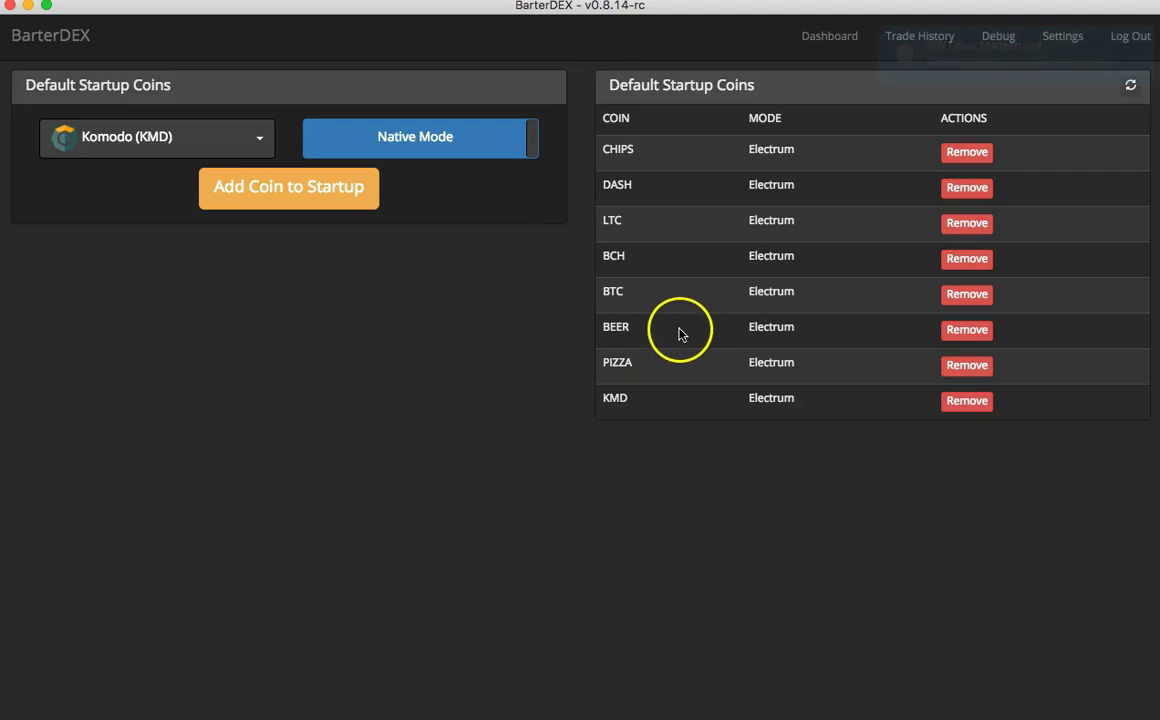
Step: Add BitcoinPrivate (BTCP) in Electrum Mode to the default startup coins
left_click(212, 148)
scroll(172, 460, "down", 3)
scroll(172, 458, "up", 3)
scroll(172, 458, "down", 3)
scroll(175, 457, "down", 5)
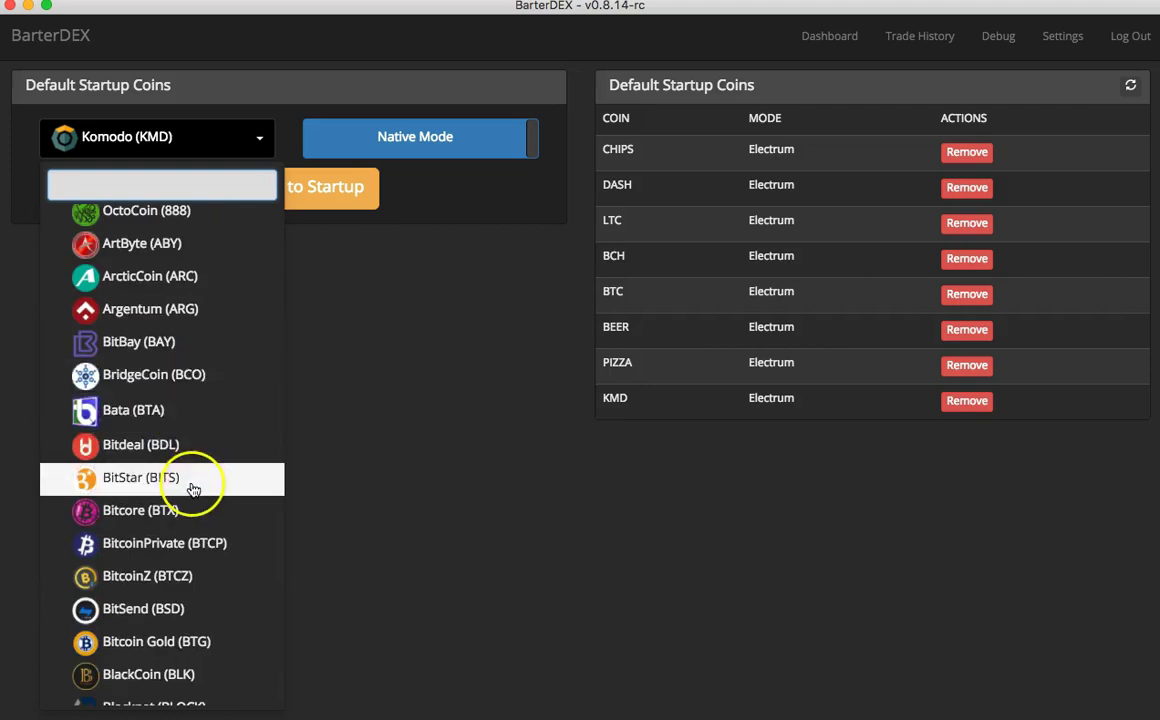
left_click(190, 373)
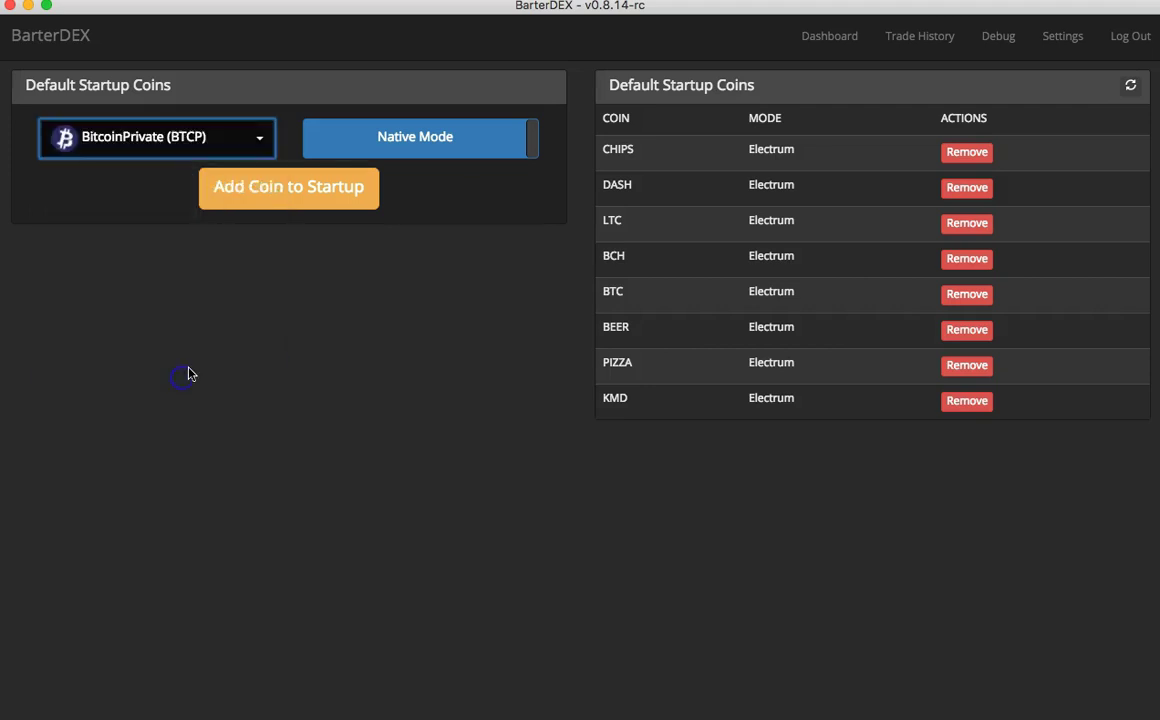
left_click(456, 150)
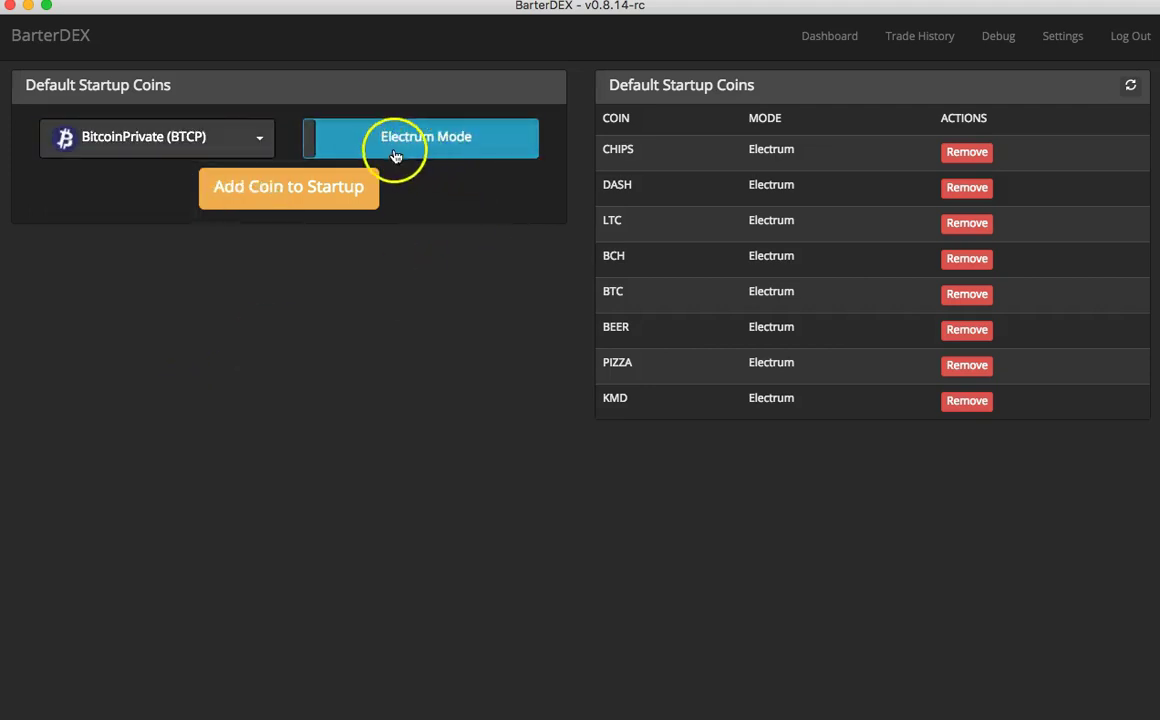
left_click(436, 152)
left_click(437, 152)
left_click(314, 200)
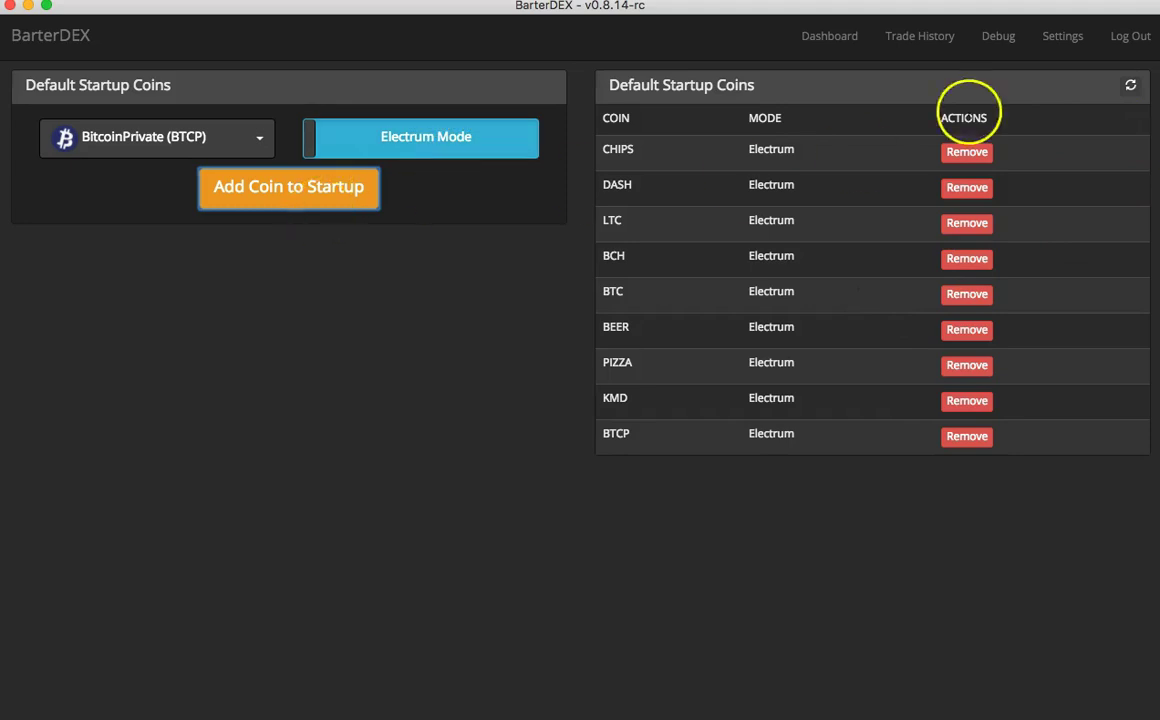
Step: Open the trade history and look through the list of past trades
left_click(875, 45)
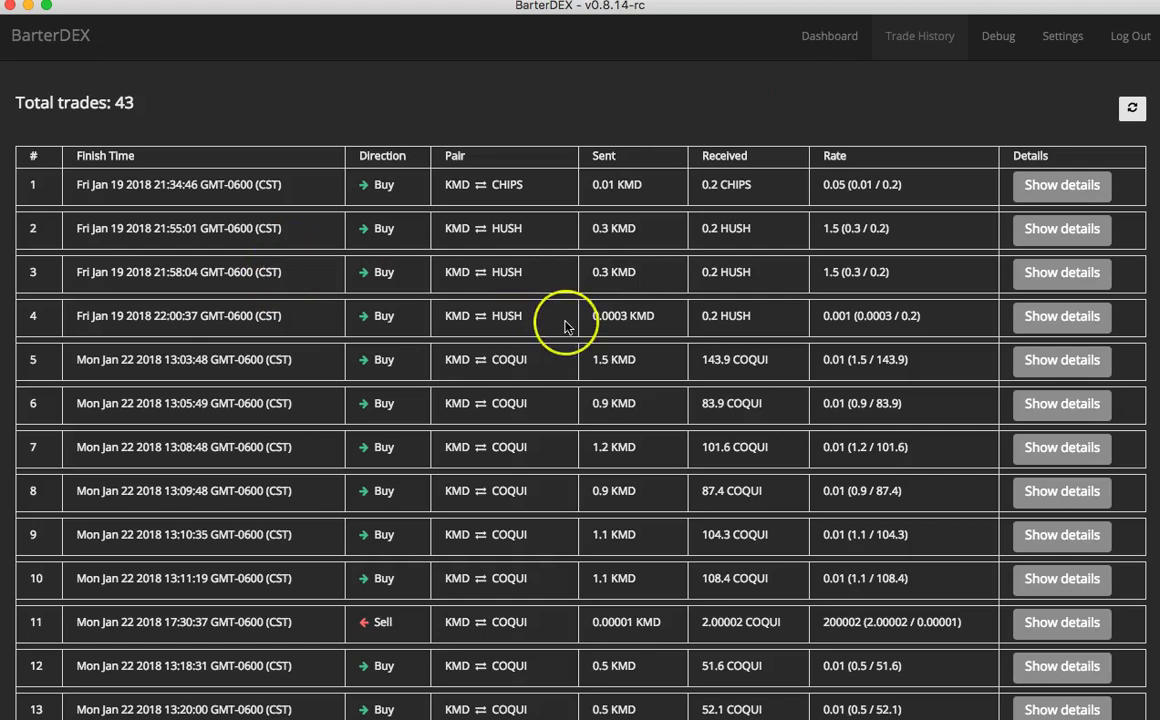
scroll(492, 318, "down", 6)
scroll(565, 327, "down", 10)
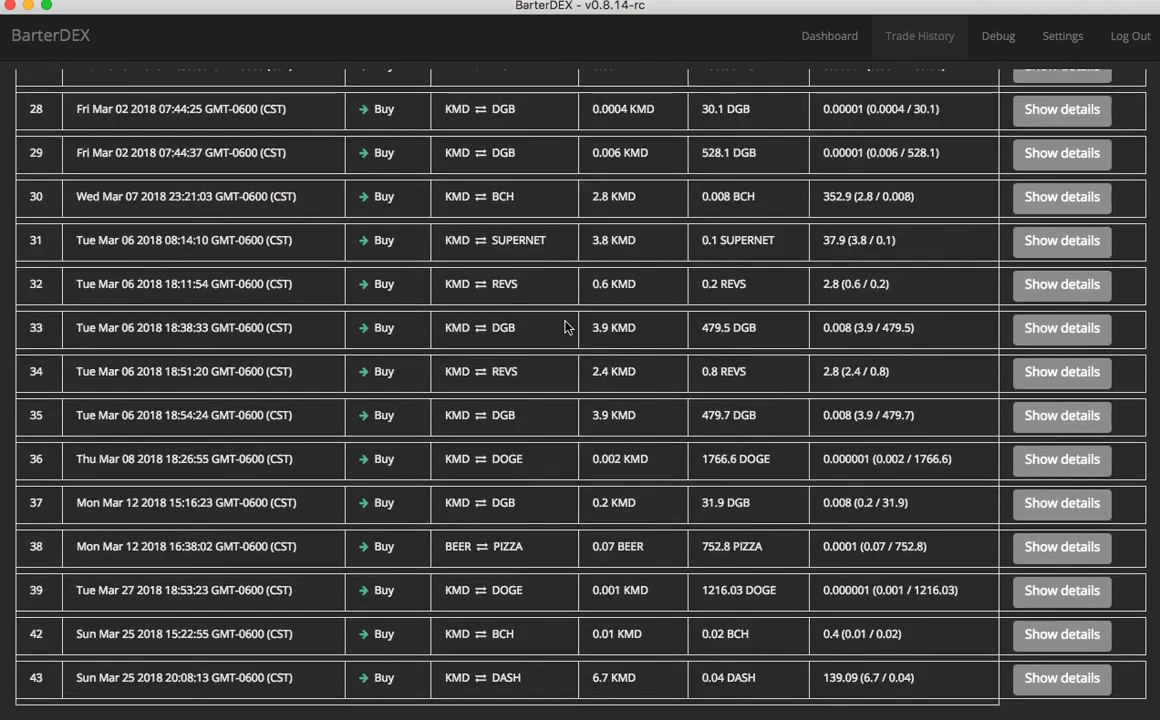
scroll(565, 327, "up", 20)
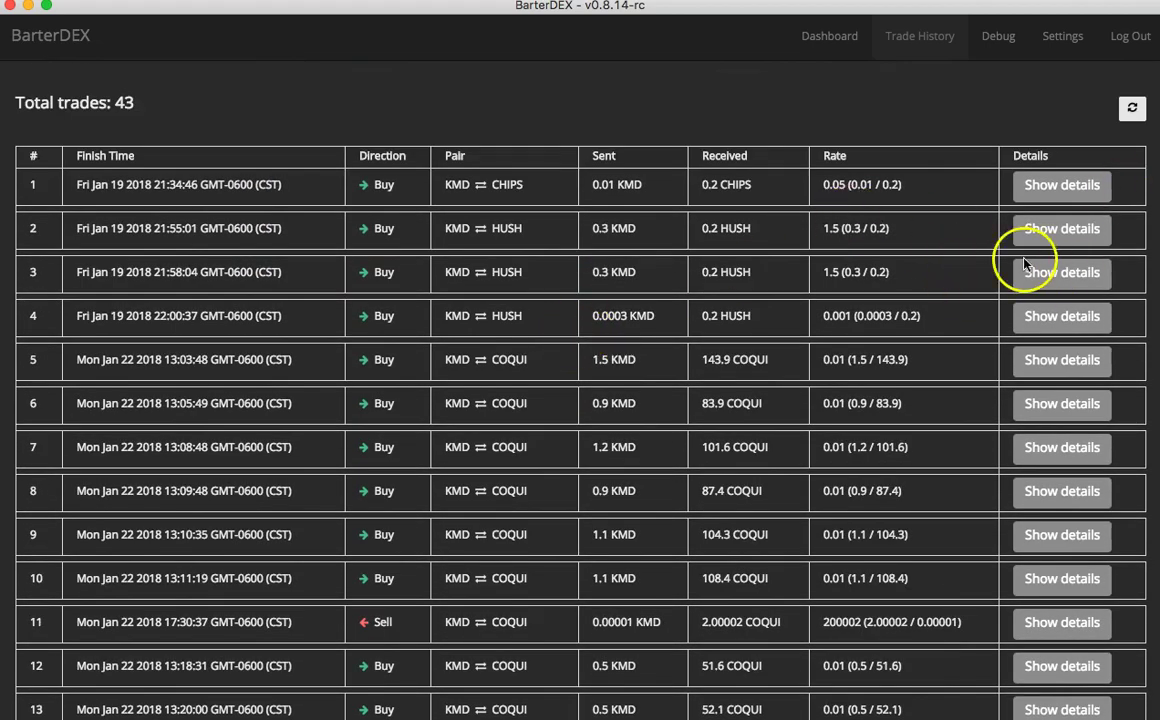
Step: Show the details of the first KMD to CHIPS trade and examine its full status
left_click(1085, 185)
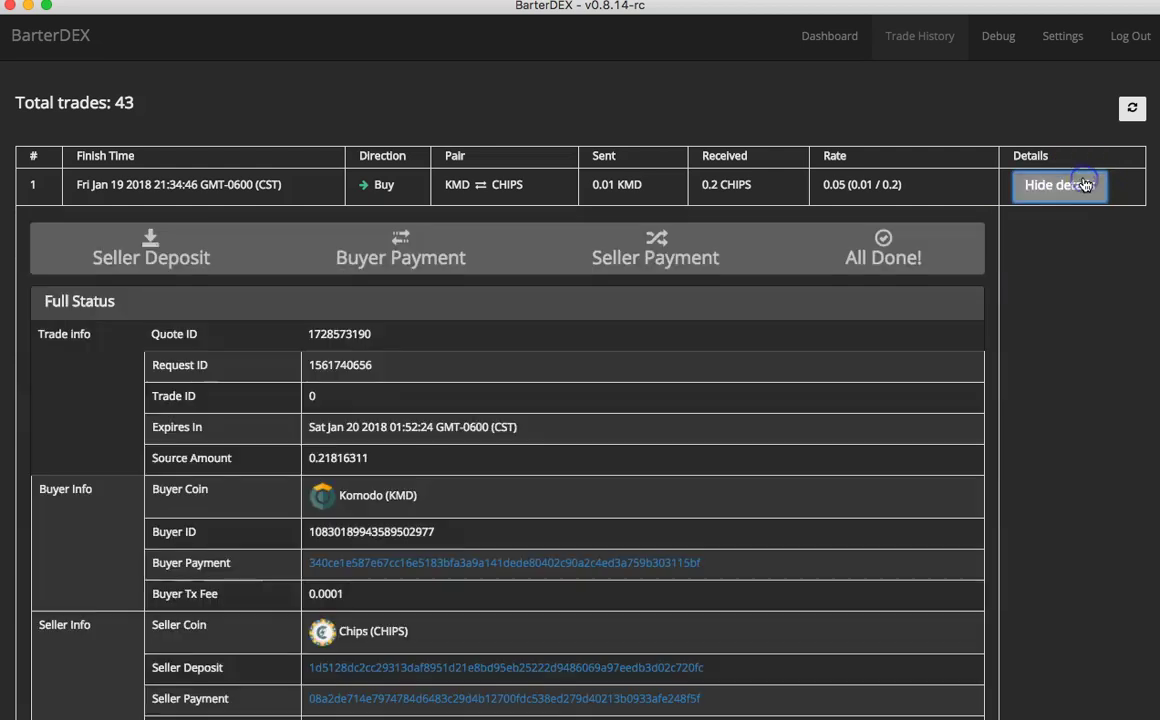
scroll(752, 300, "down", 3)
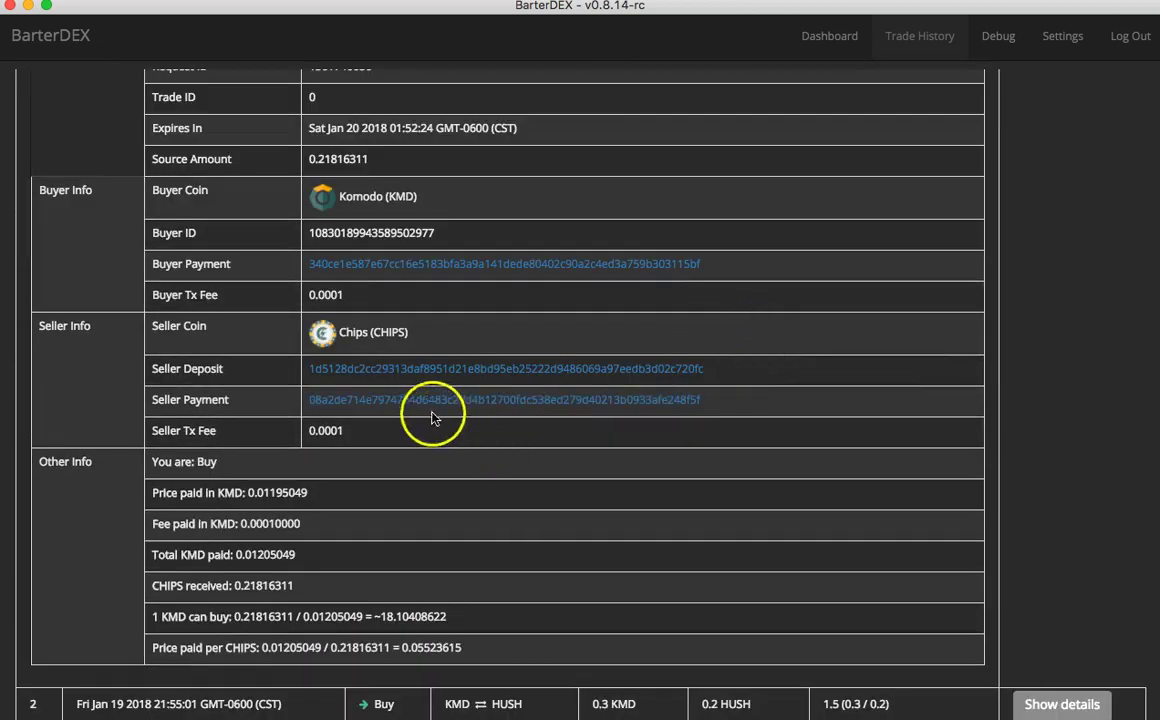
scroll(380, 355, "up", 3)
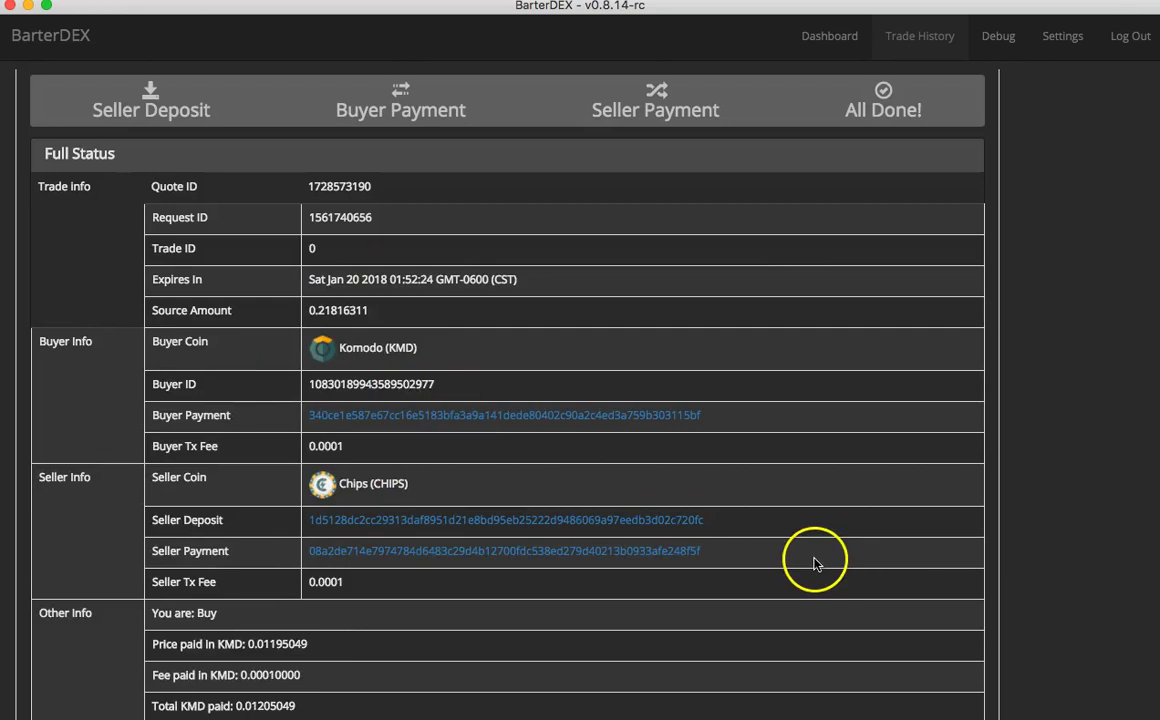
scroll(536, 337, "up", 3)
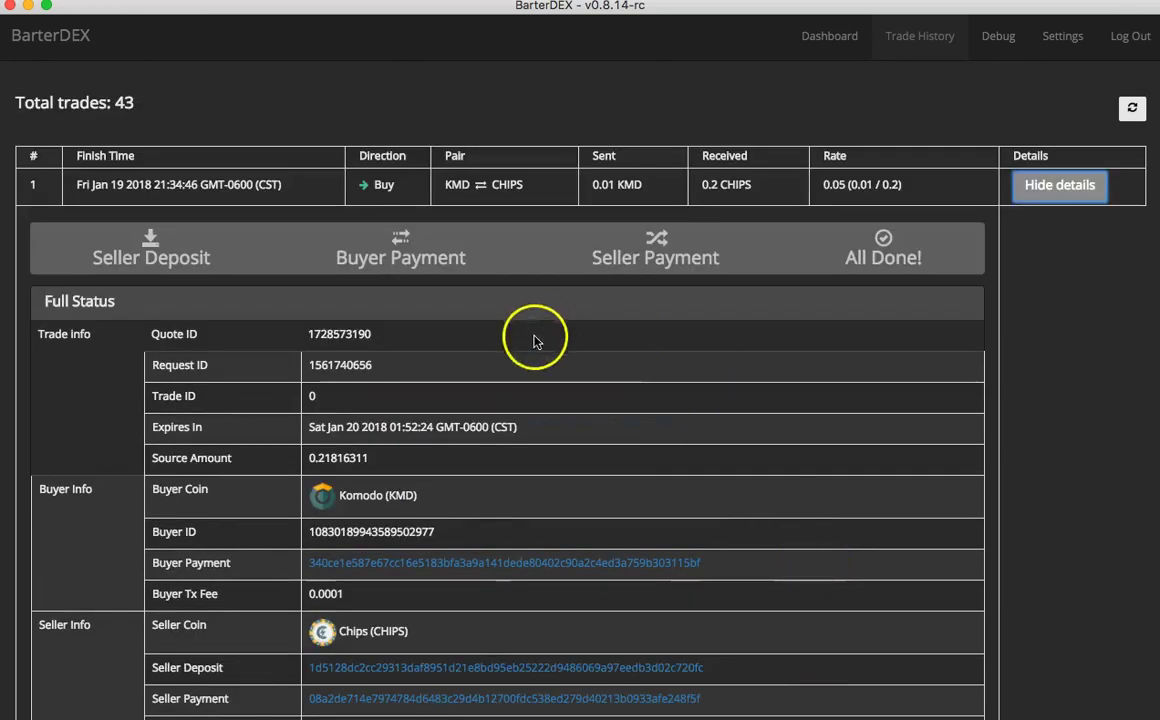
Step: Open the settings and examine the default theme and charts options
left_click(1062, 40)
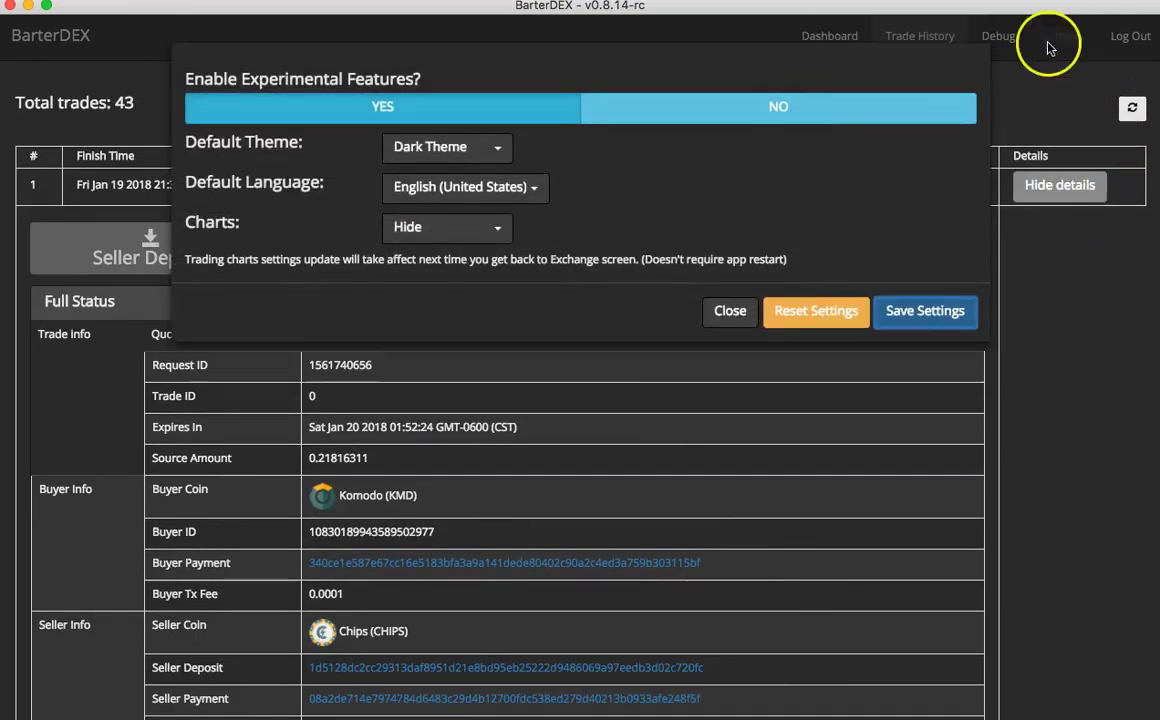
left_click(476, 150)
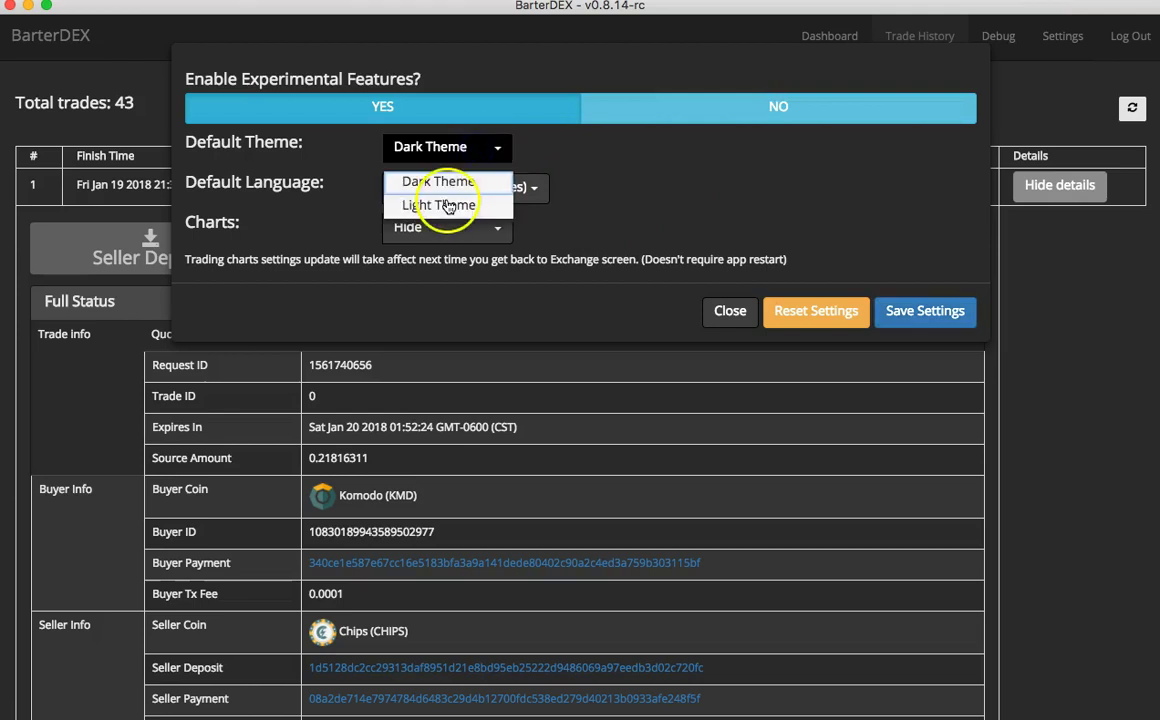
left_click(447, 205)
left_click(445, 150)
left_click(443, 184)
left_click(474, 233)
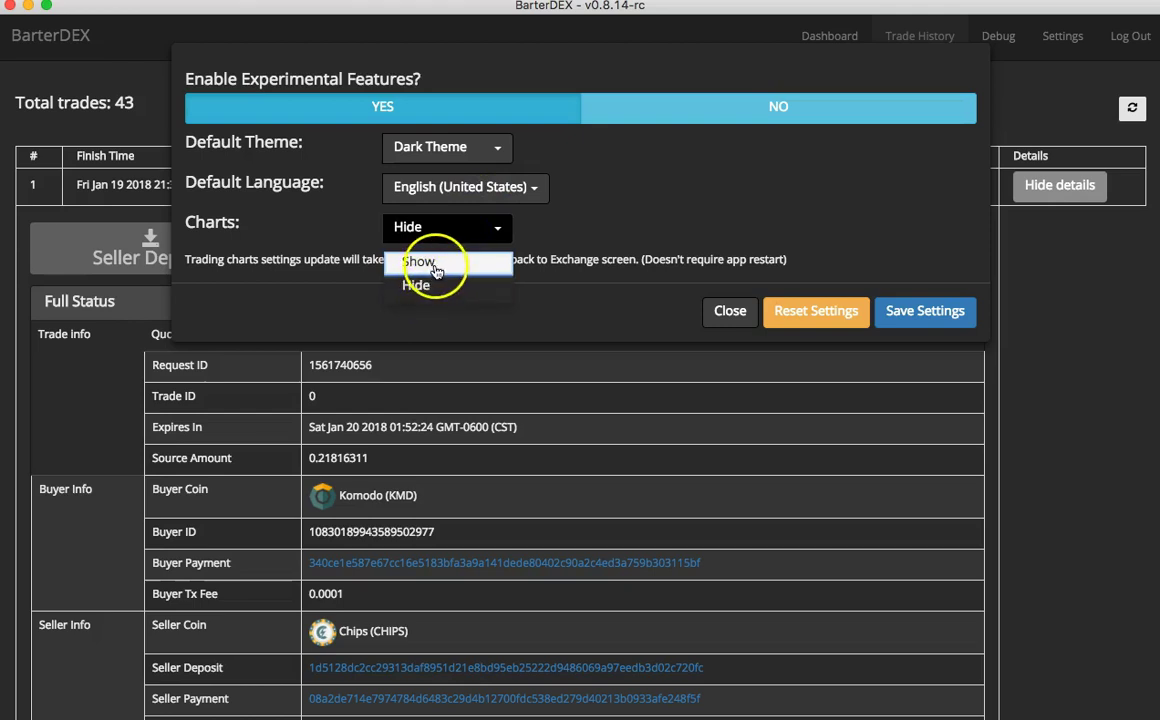
left_click(490, 236)
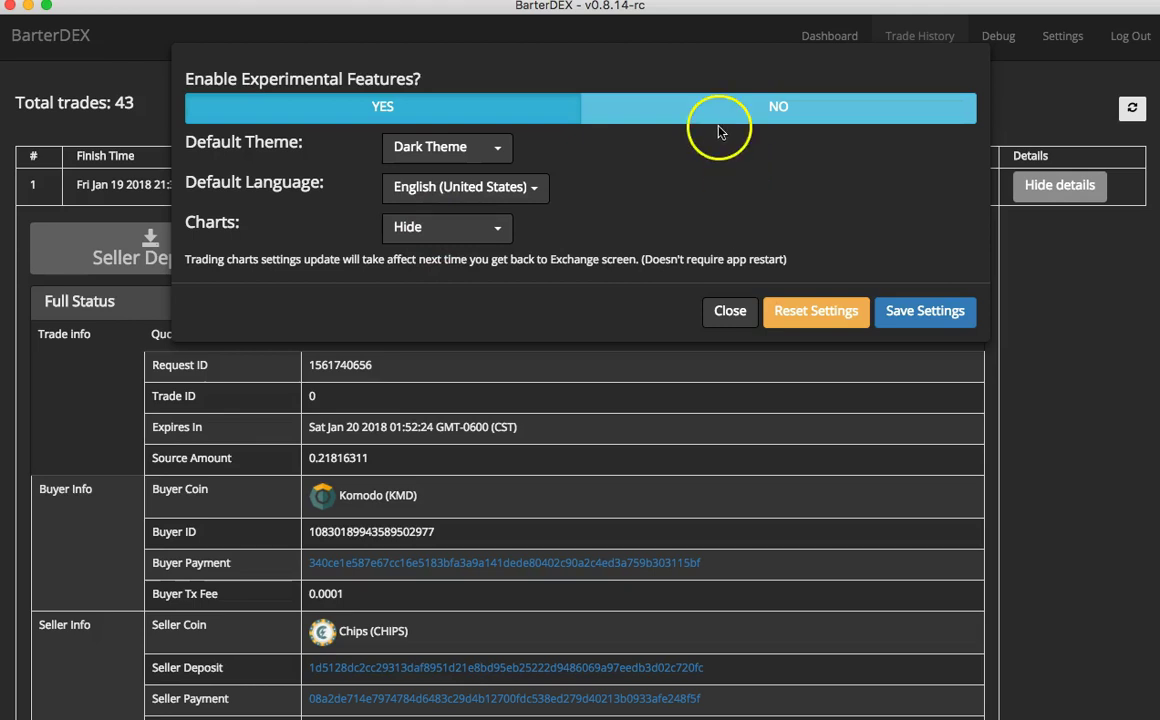
Step: Switch the experimental features setting to No and back to Yes
left_click(395, 127)
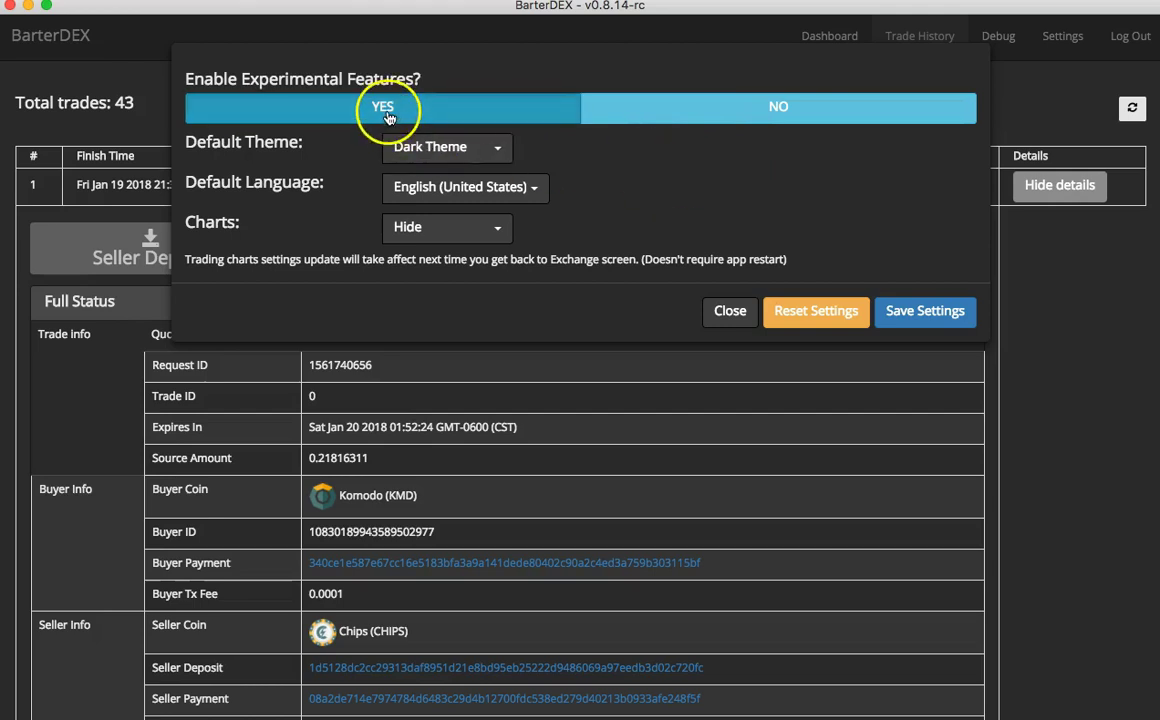
left_click(777, 116)
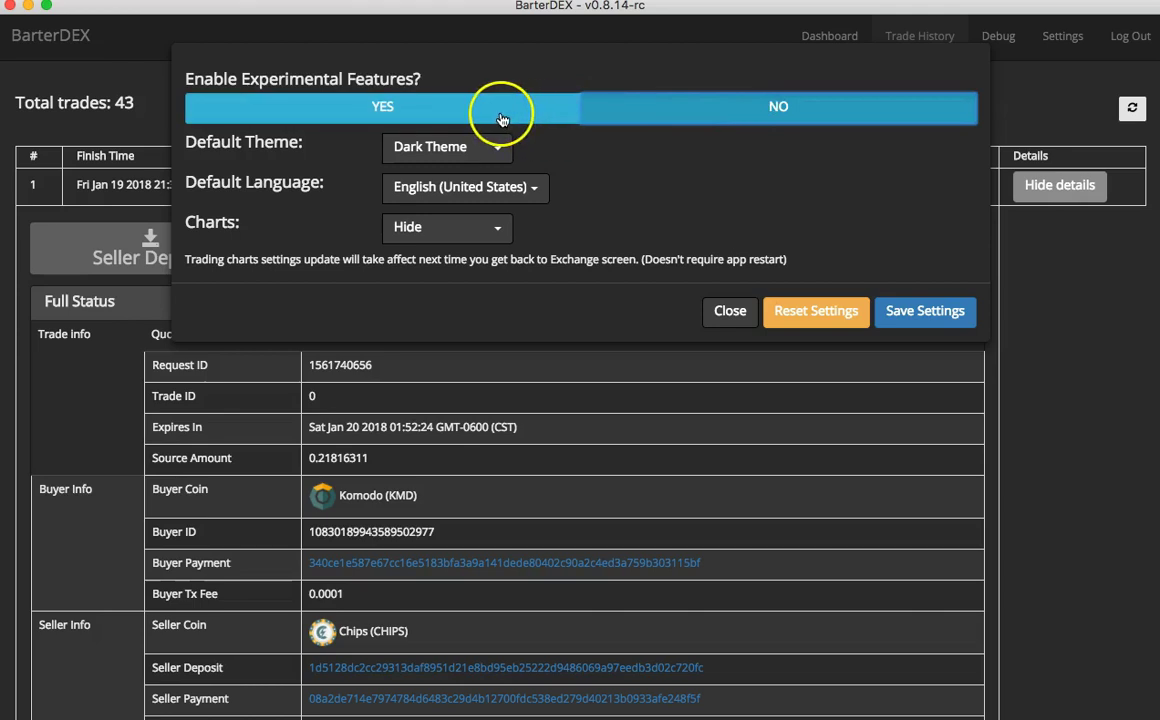
left_click(457, 108)
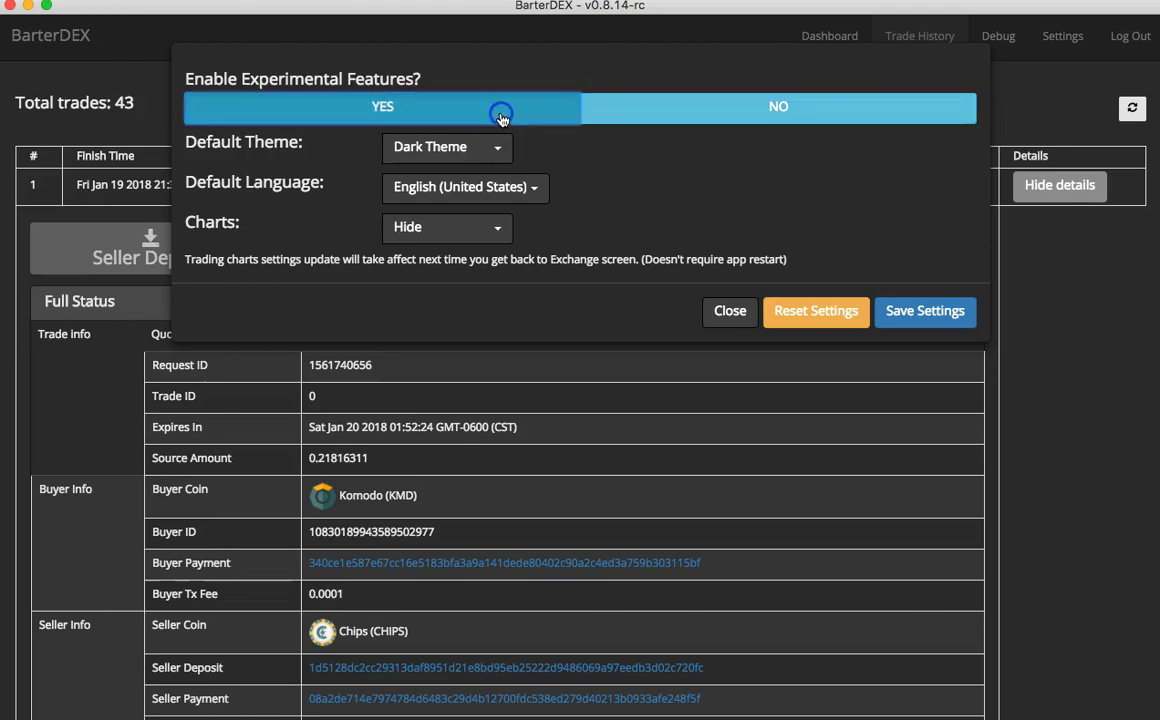
left_click(714, 308)
left_click(536, 297)
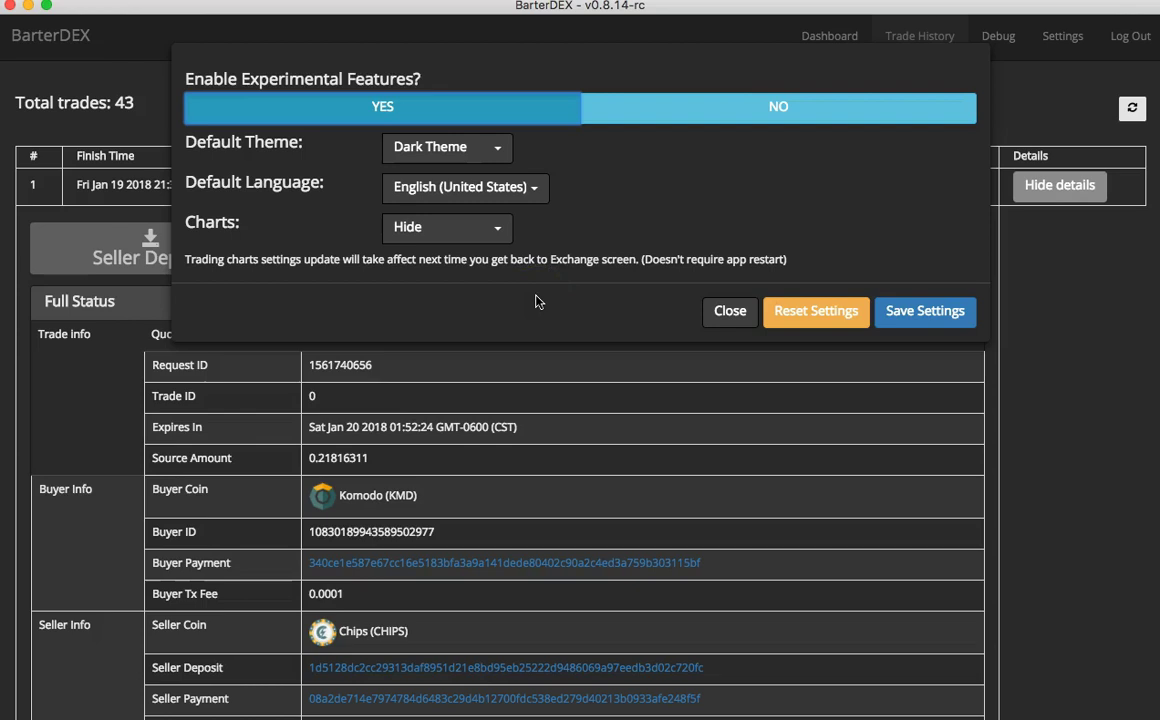
left_click(823, 313)
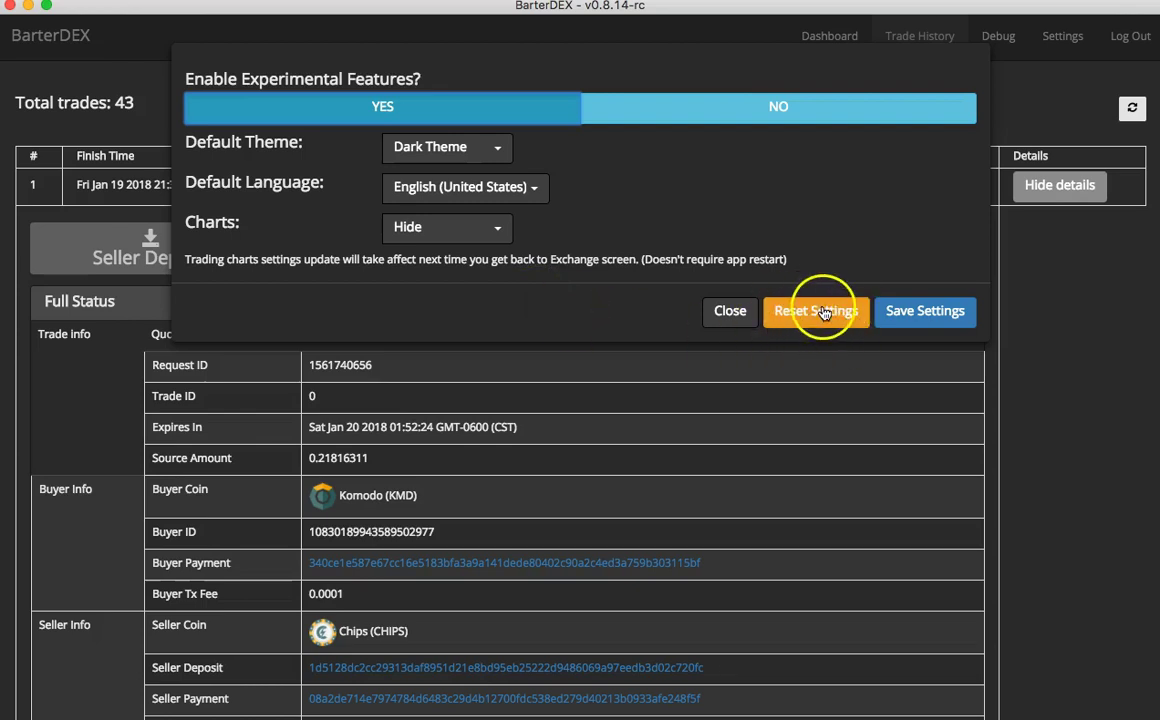
left_click(824, 314)
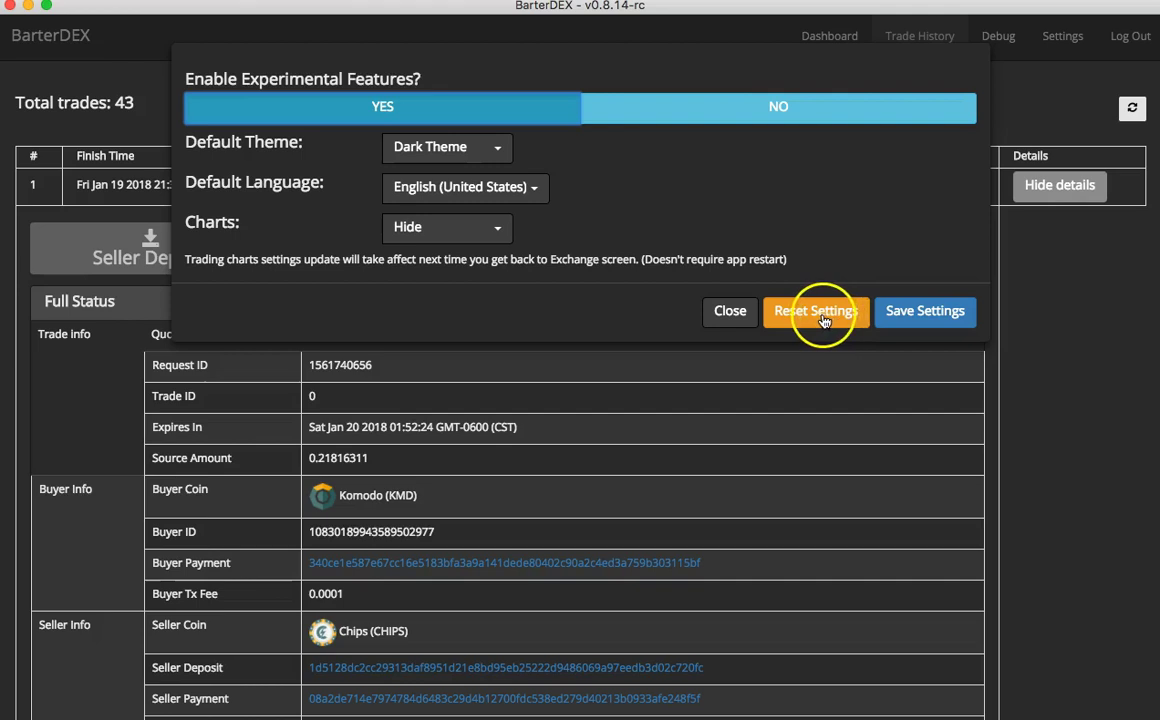
Step: Save the settings and return to the dashboard with the portfolio coins
left_click(925, 312)
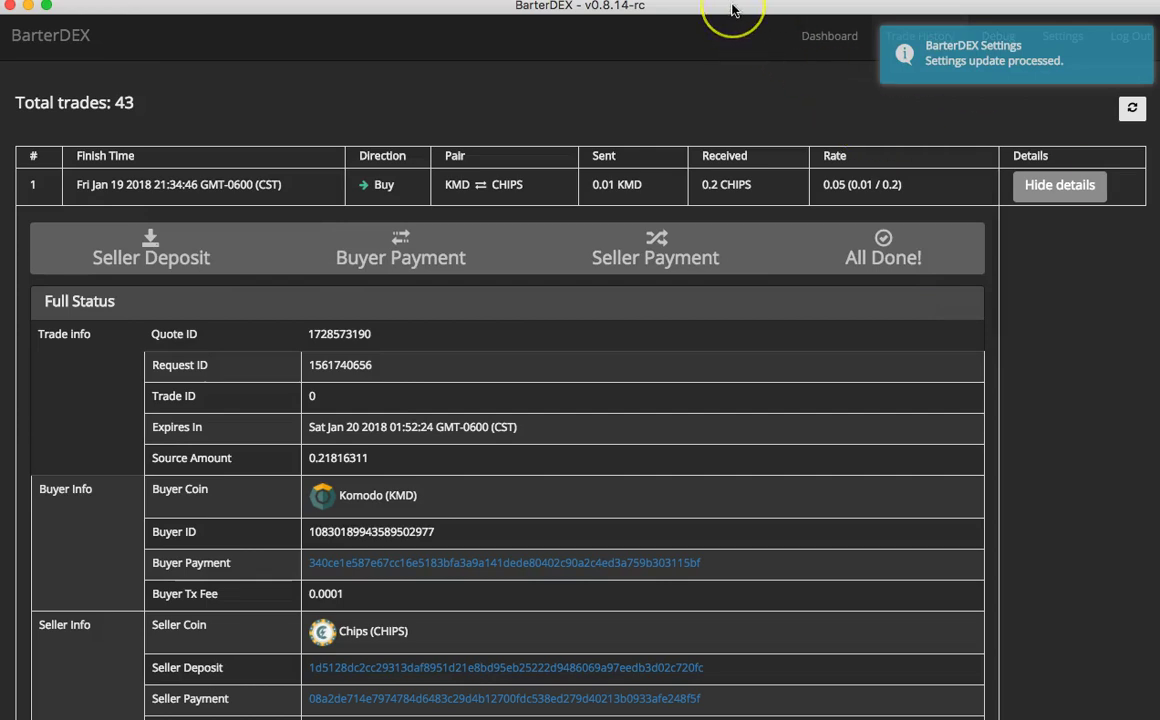
left_click(820, 38)
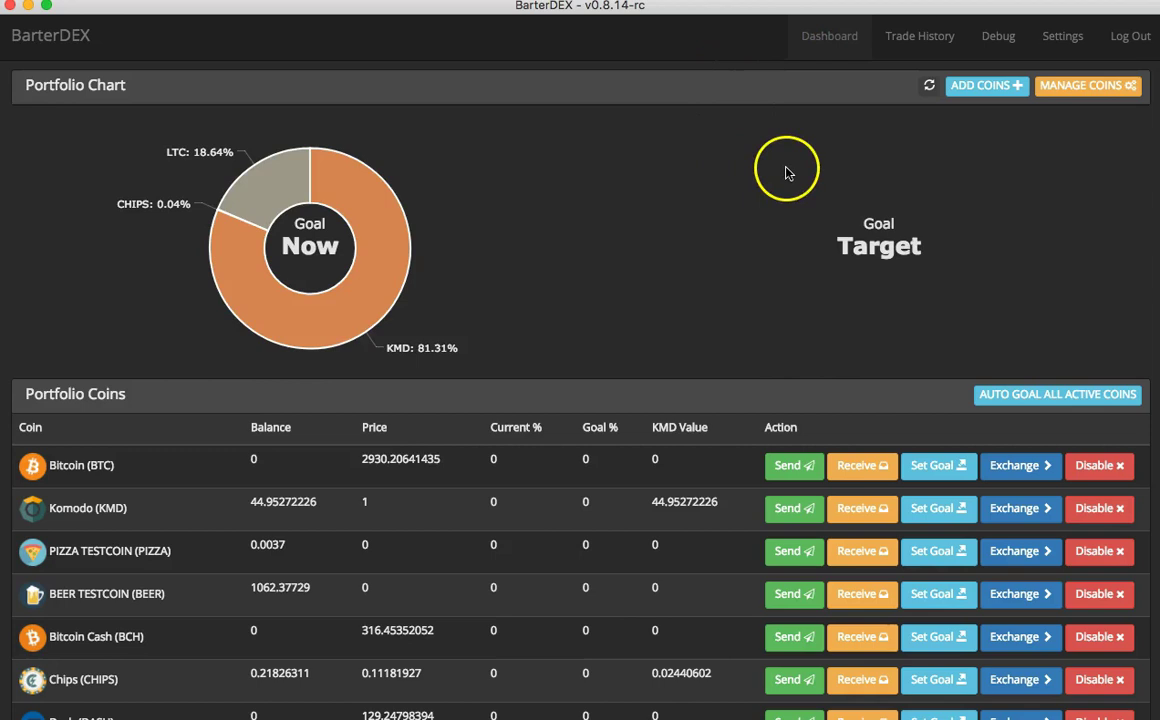
Step: Open the send form for Chips, examine its recipient address and amount fields, and cancel the transaction
scroll(833, 302, "down", 3)
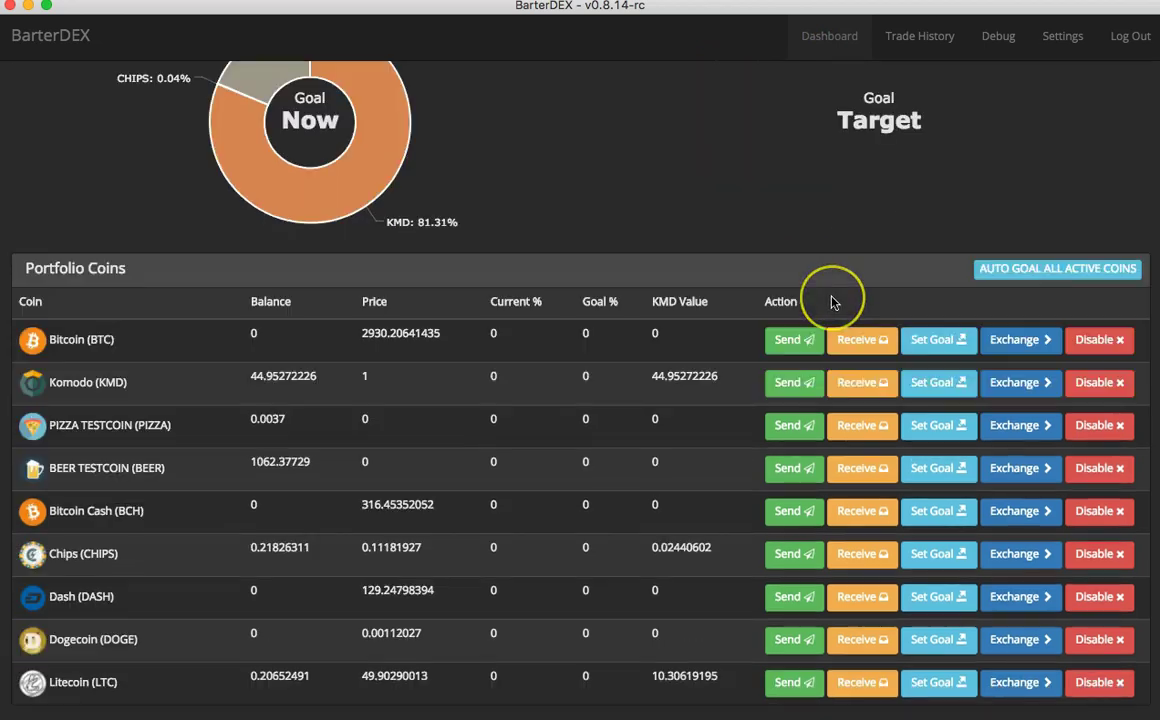
left_click(789, 560)
left_click(427, 127)
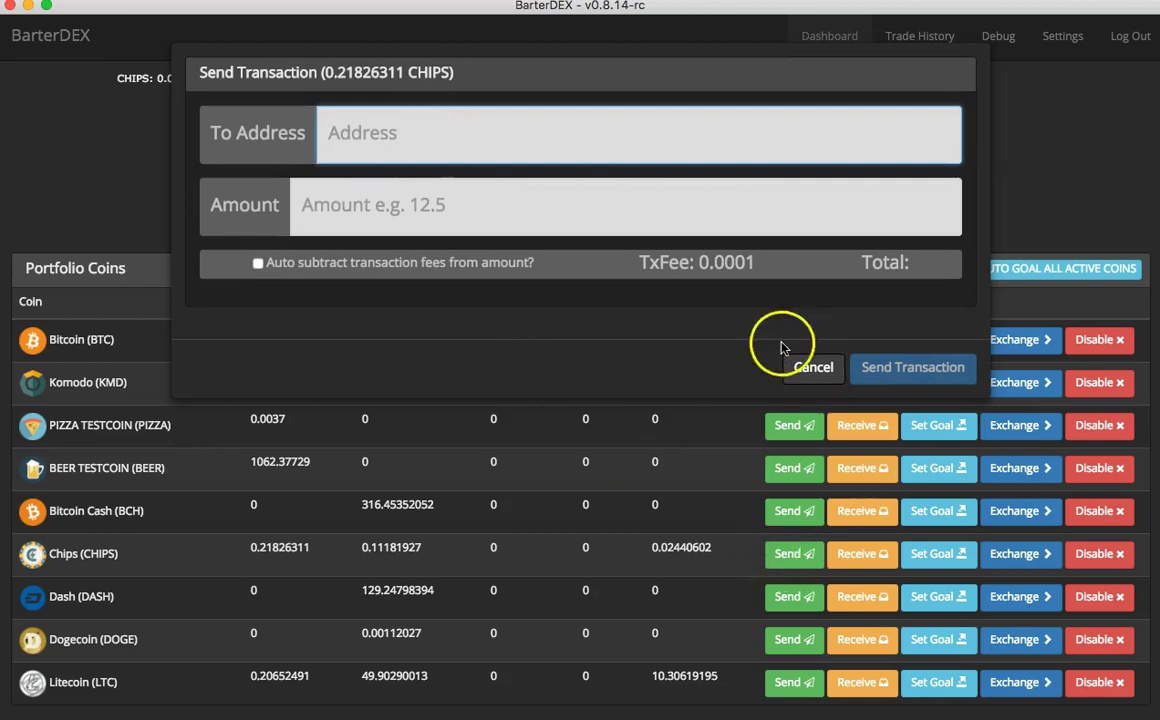
left_click(344, 197)
left_click(303, 122)
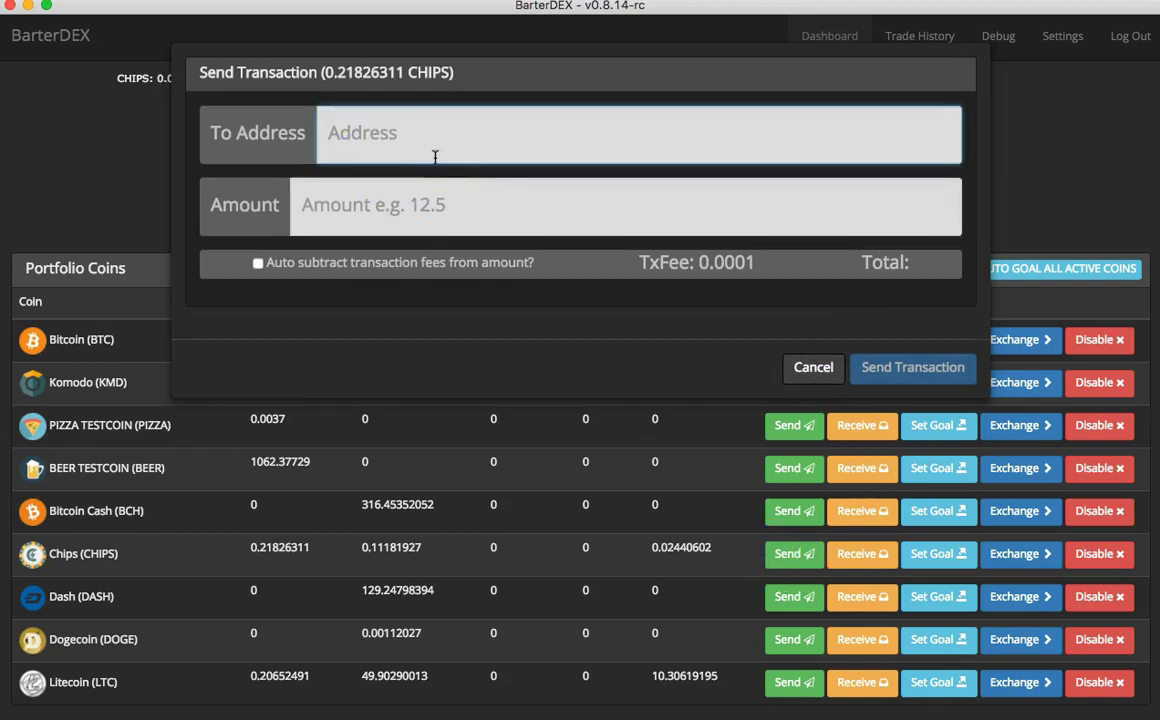
left_click(459, 197)
left_click(388, 131)
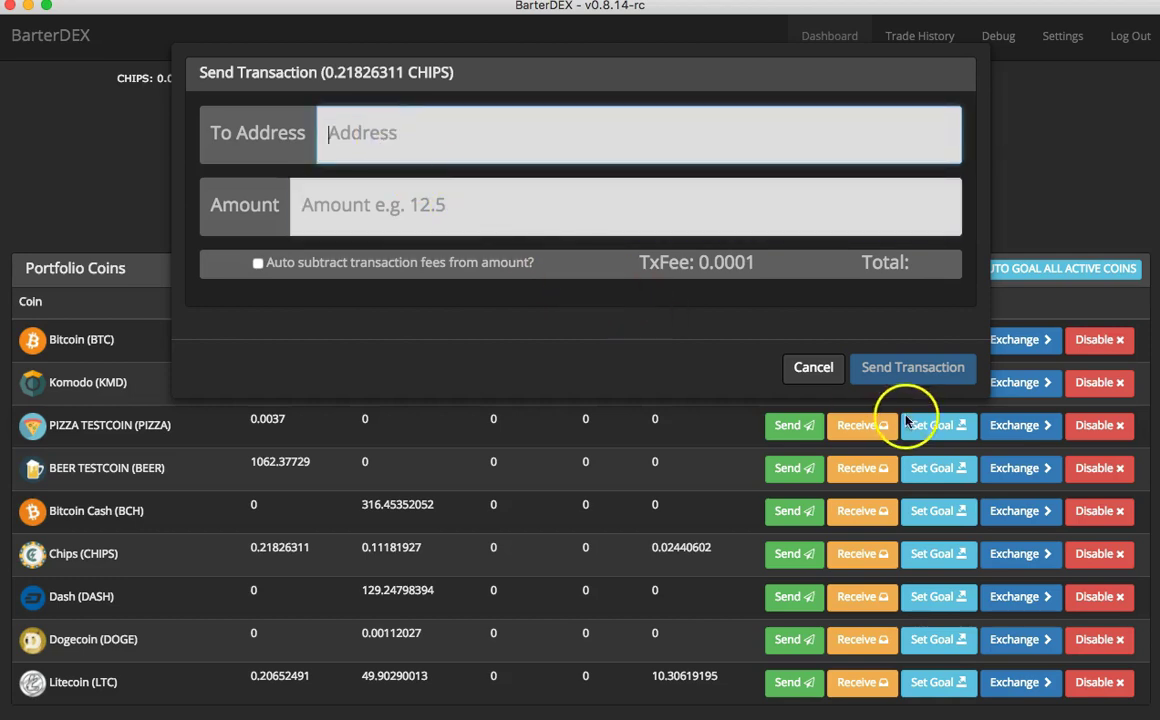
left_click(813, 367)
Step: View the receiving address and QR code for Dash, and examine the address and amount fields of its send form before cancelling
left_click(864, 598)
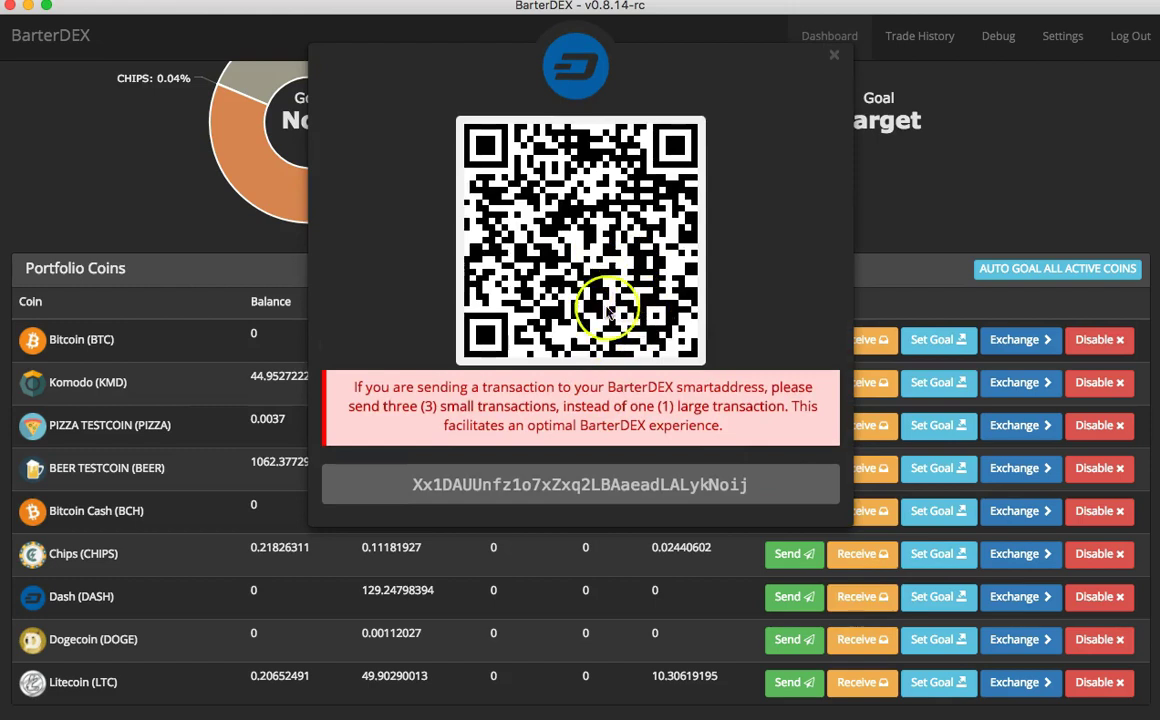
left_click(834, 56)
left_click(783, 600)
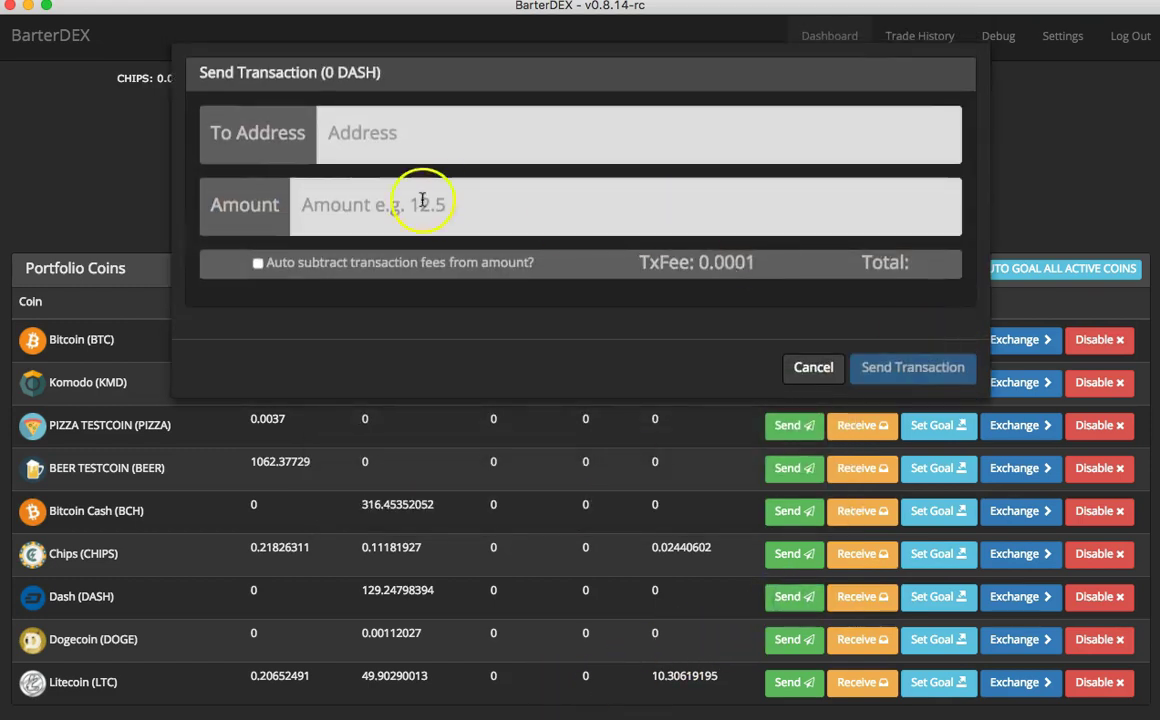
left_click(383, 146)
left_click(388, 207)
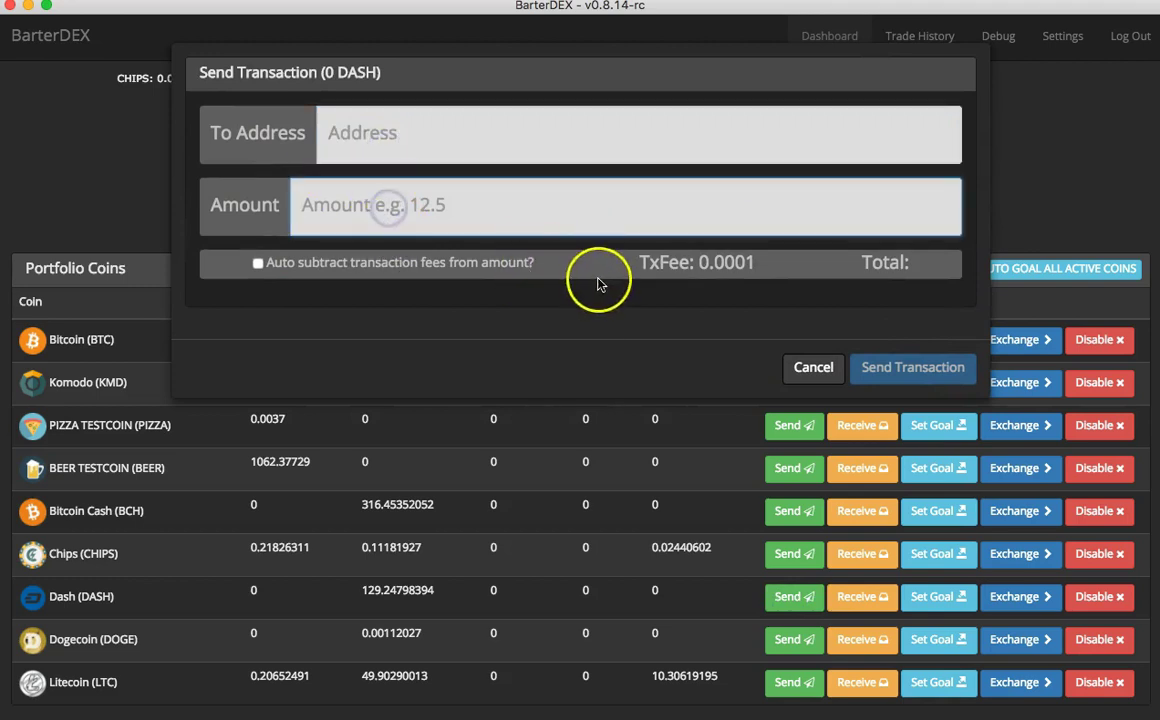
left_click(813, 367)
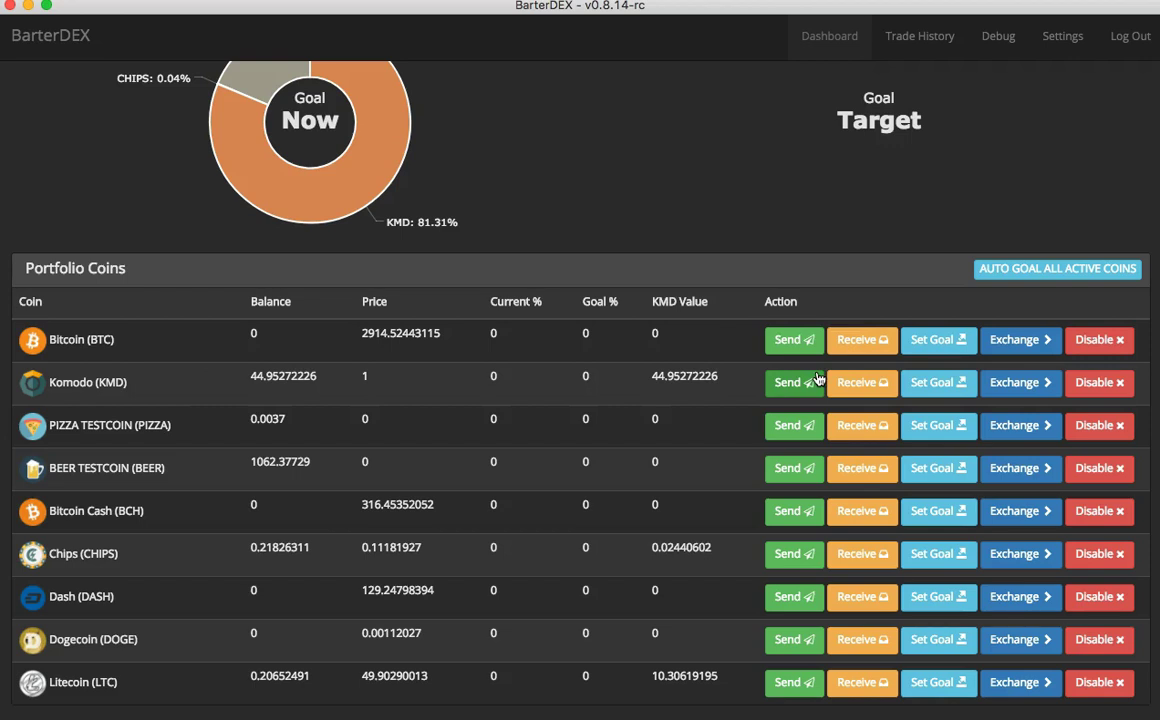
scroll(600, 533, "up", 3)
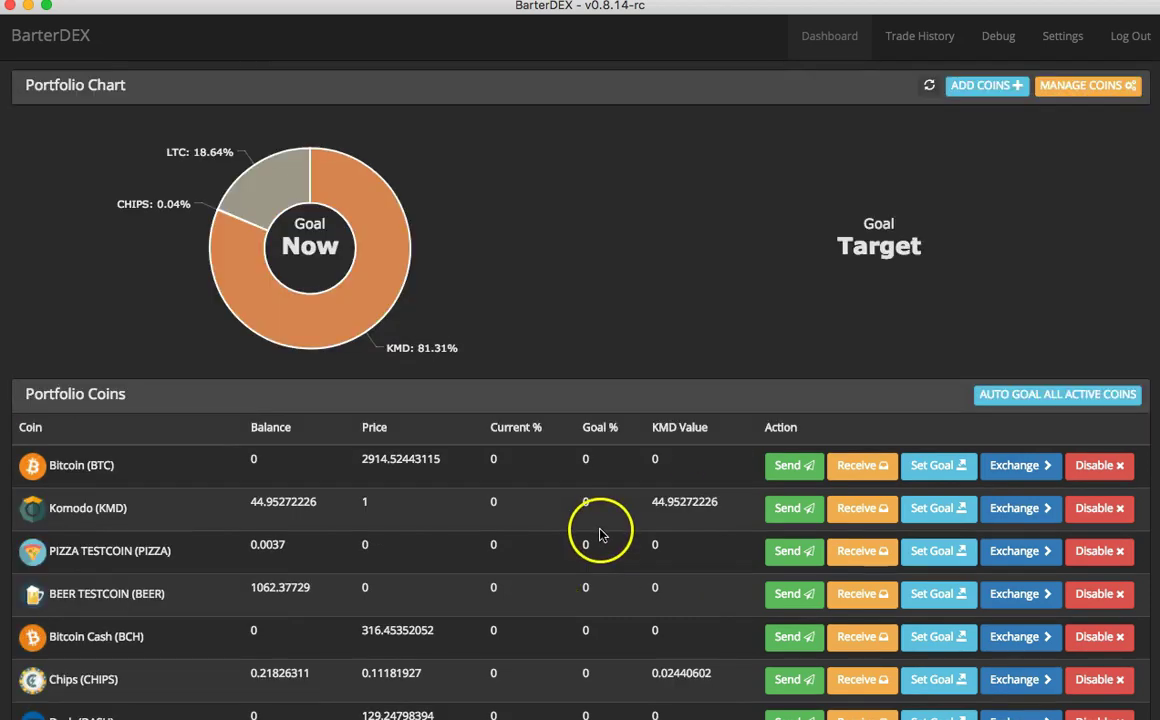
left_click(786, 248)
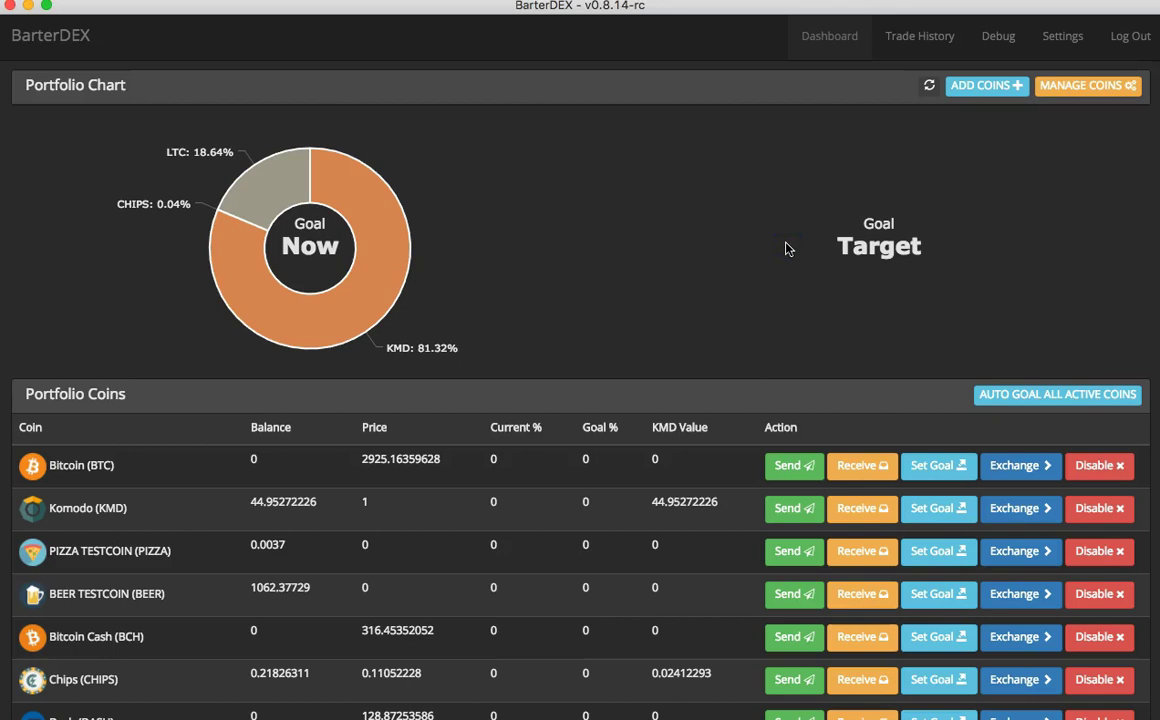